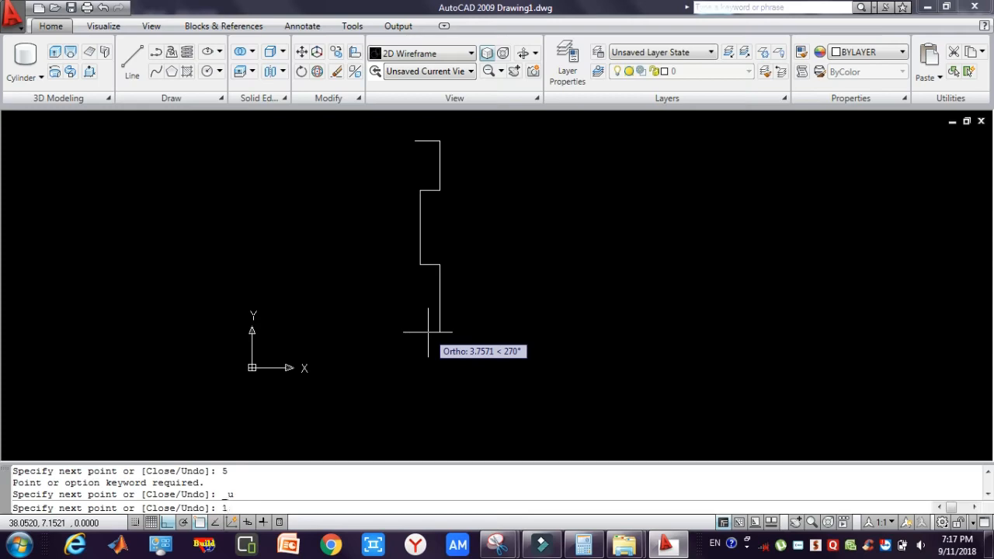
Undo the extra 10-unit downward segment and draw the profile's bottom edge 5 units to the left.
key(Return)
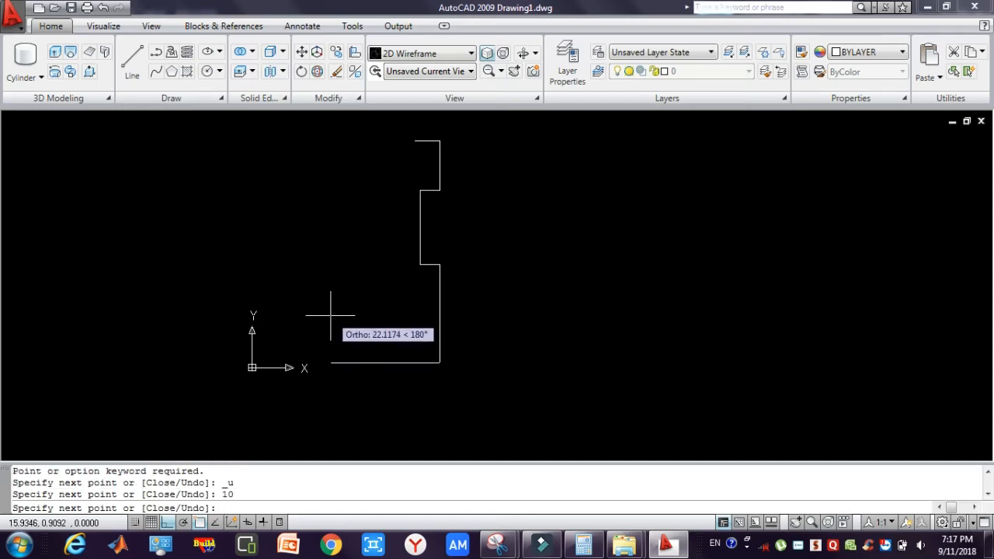
key(ctrl+z)
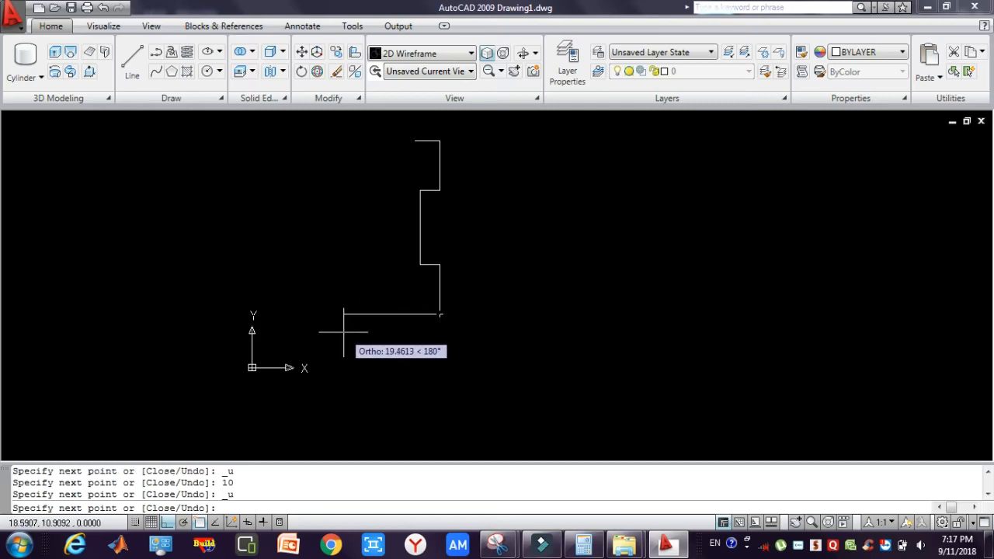
text(5)
key(Return)
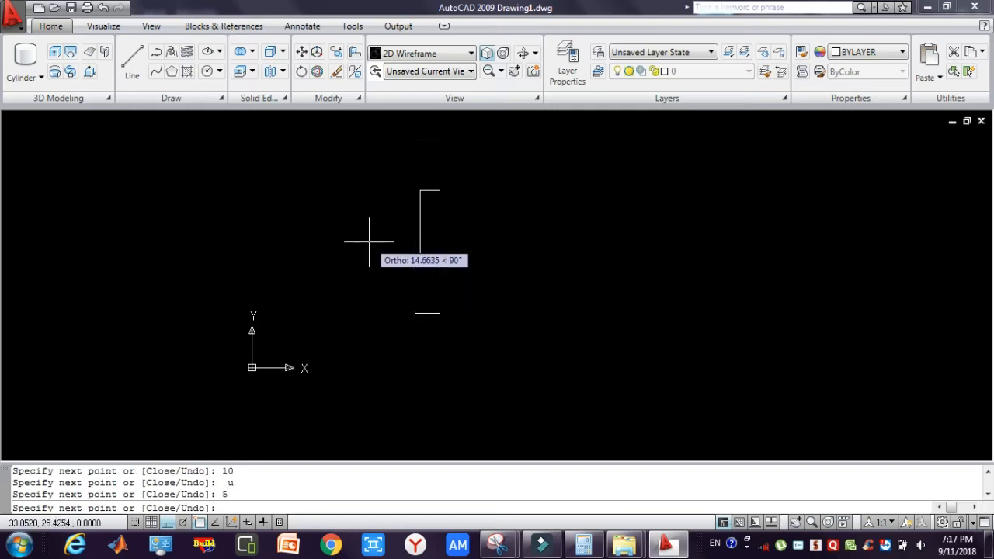
shift+right_click(369, 247)
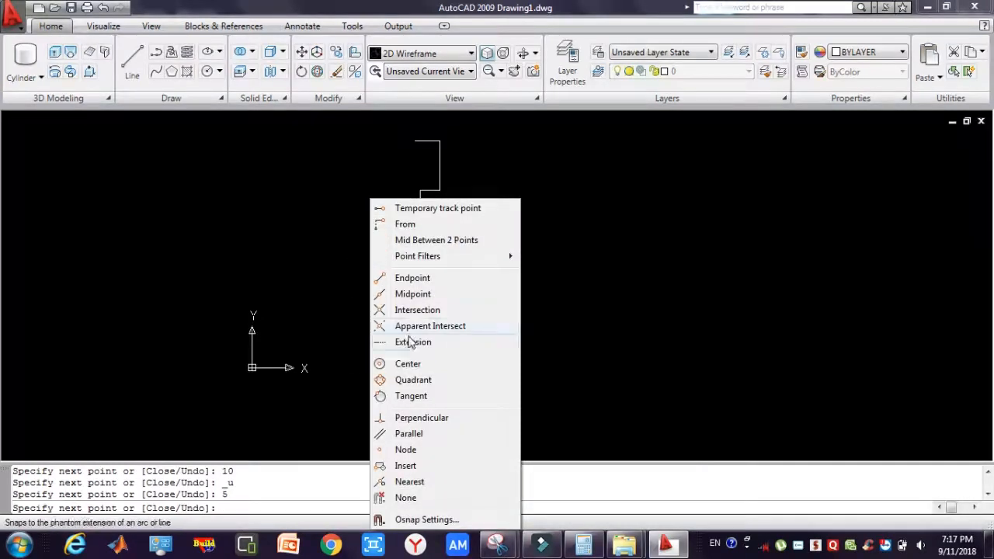
click(334, 226)
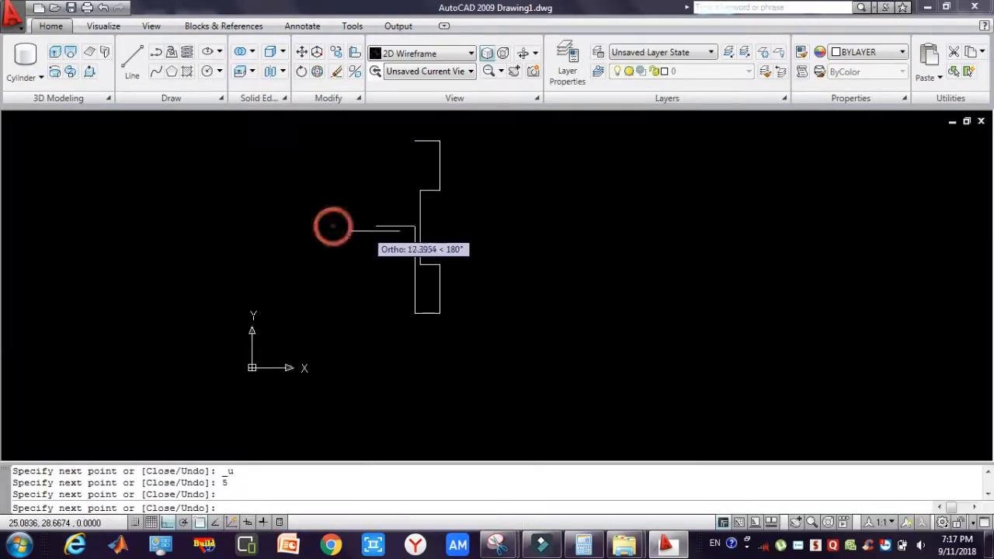
key(ctrl+z)
Close the stepped outline from the left end of its bottom edge back to its starting point.
right_click(377, 241)
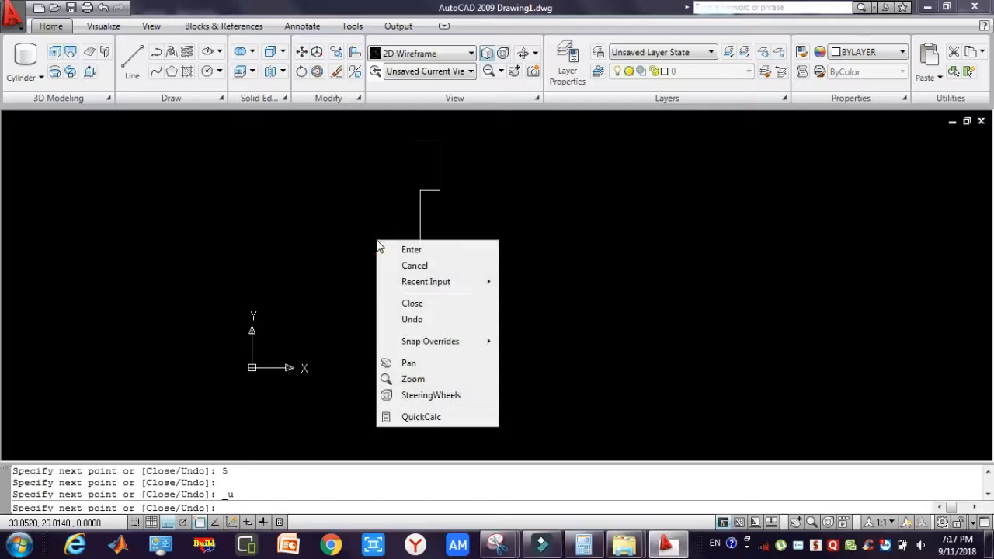
click(412, 305)
key(Escape)
key(Escape)
key(Escape)
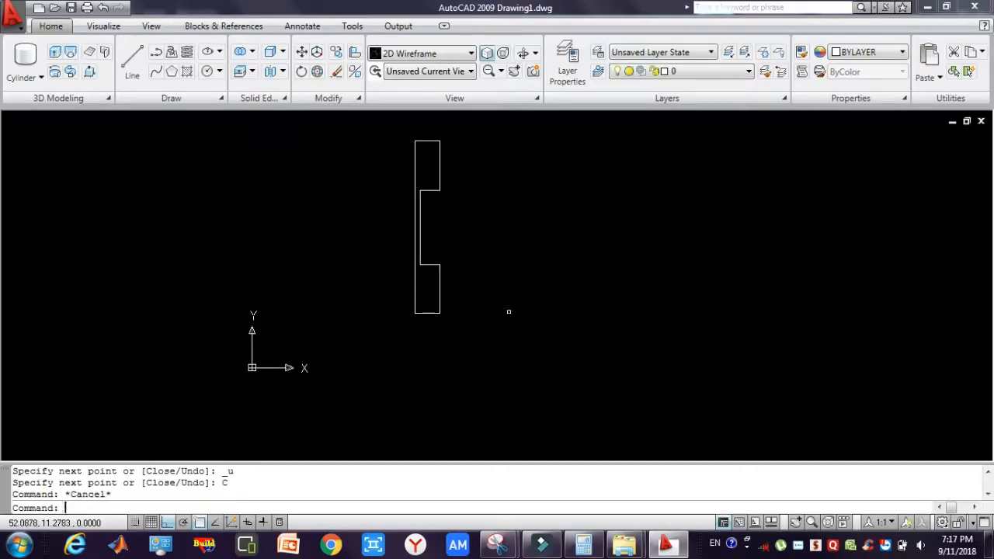
Zoom in on the closed stepped profile and centre it in the drawing area.
key(Return)
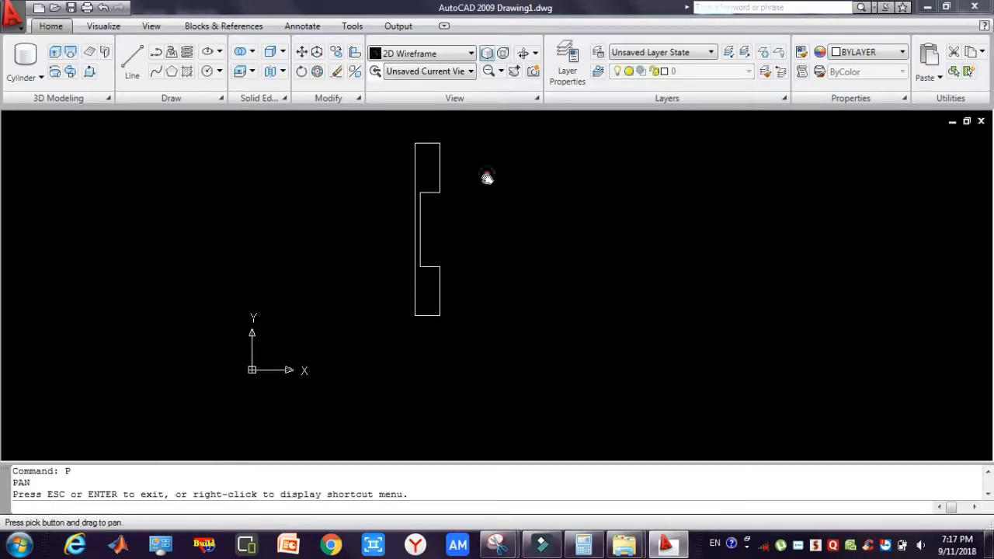
drag(484, 178, 486, 218)
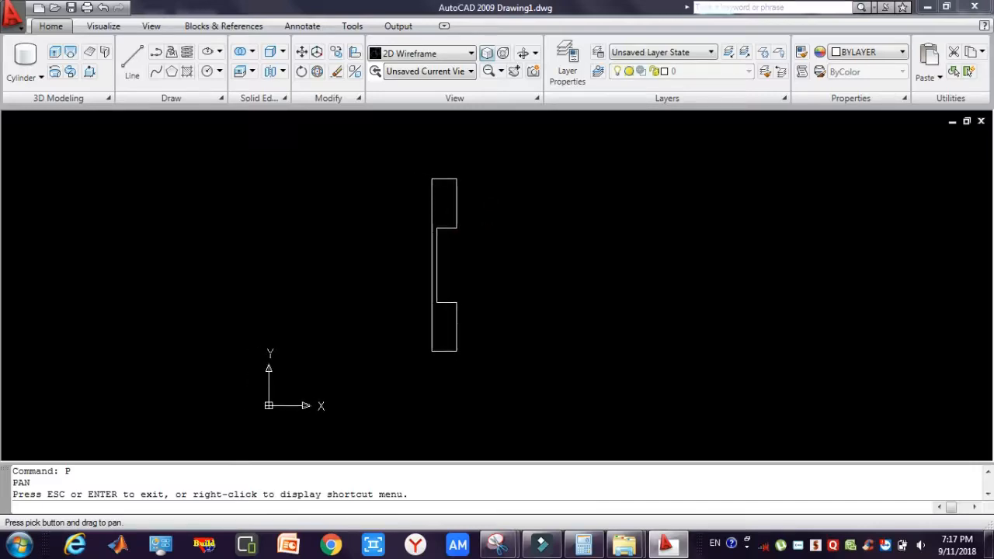
key(Escape)
text(z)
key(Return)
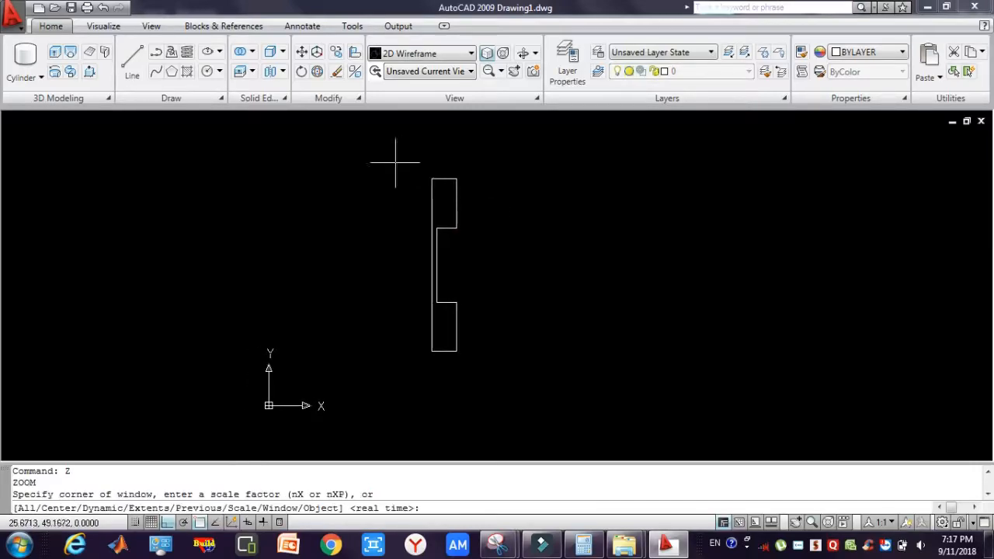
click(395, 164)
click(494, 382)
key(Escape)
key(Escape)
key(Escape)
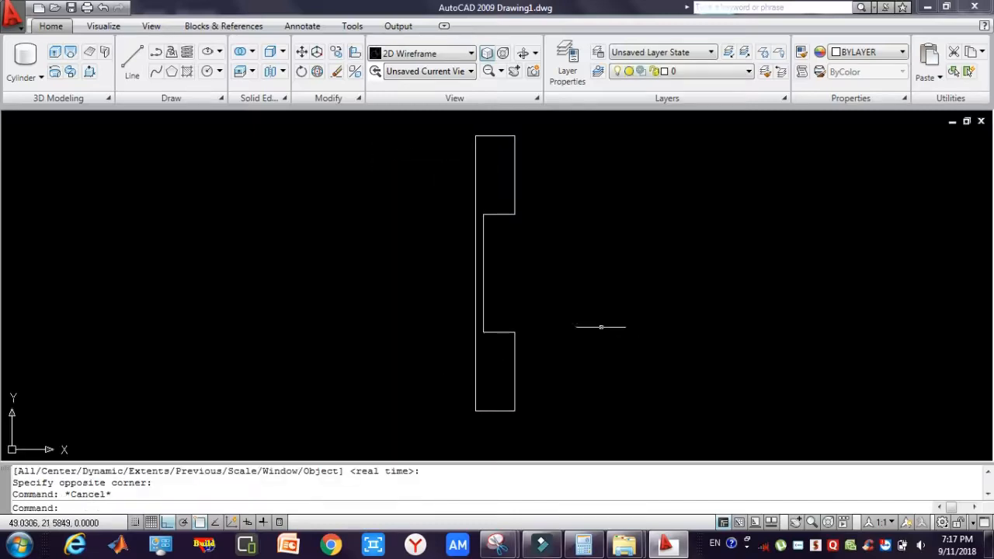
text(P)
key(Return)
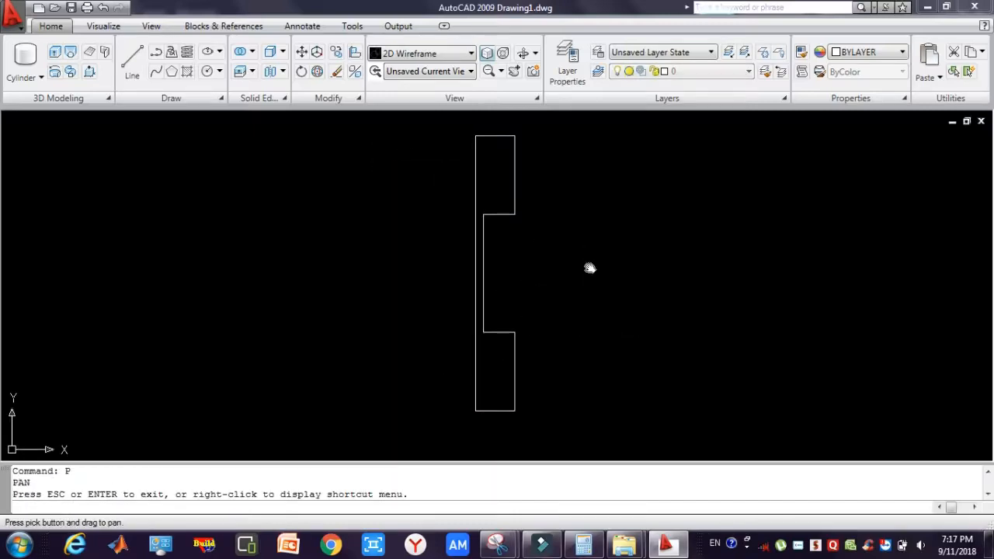
drag(588, 269, 566, 267)
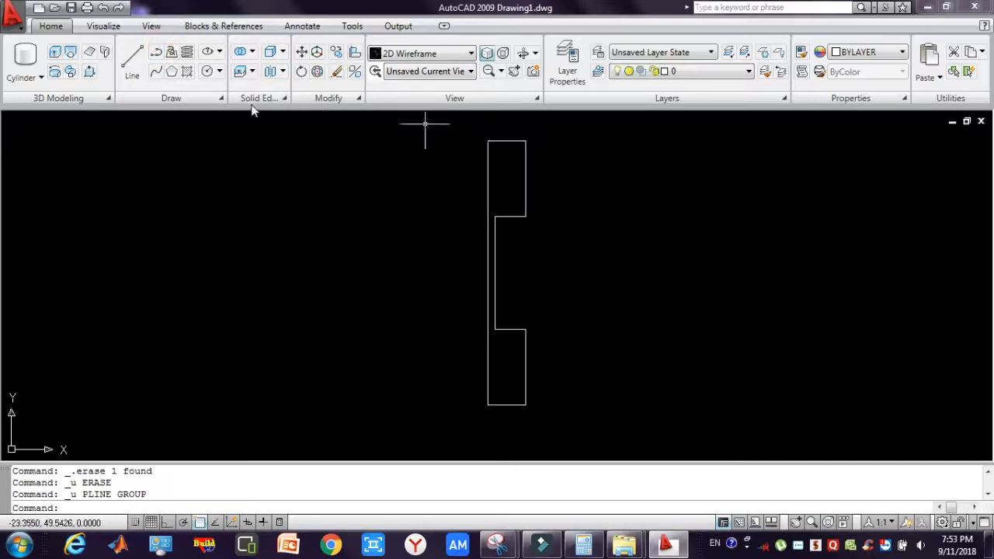
Draw a polyline along the profile's top edge, diagonally to the upper notch corner and straight down to the lower notch corner.
click(156, 51)
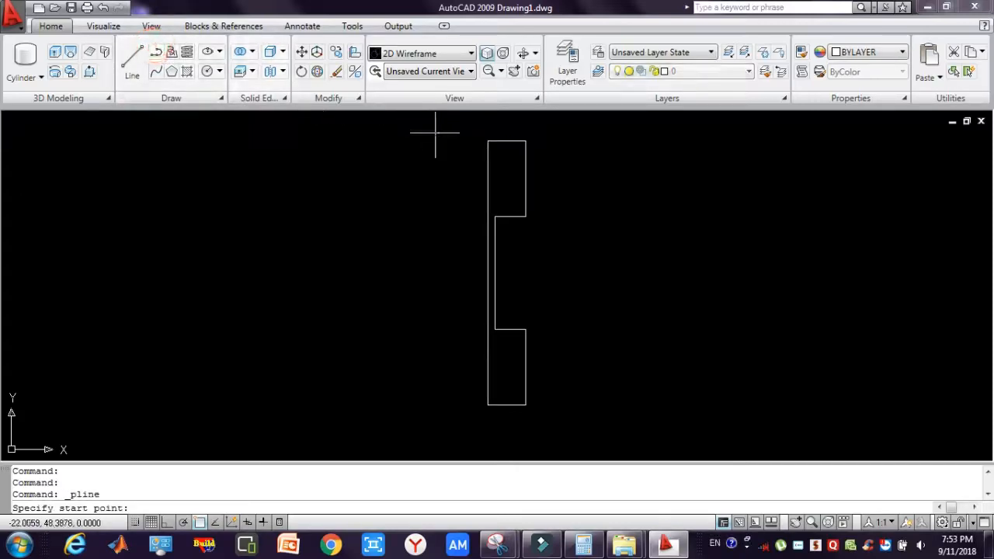
click(487, 141)
click(526, 141)
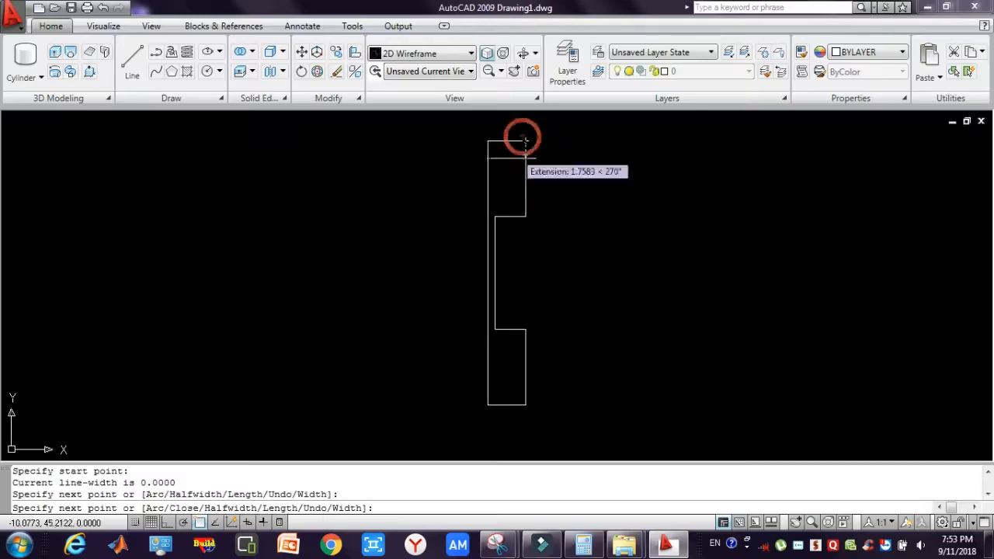
click(495, 216)
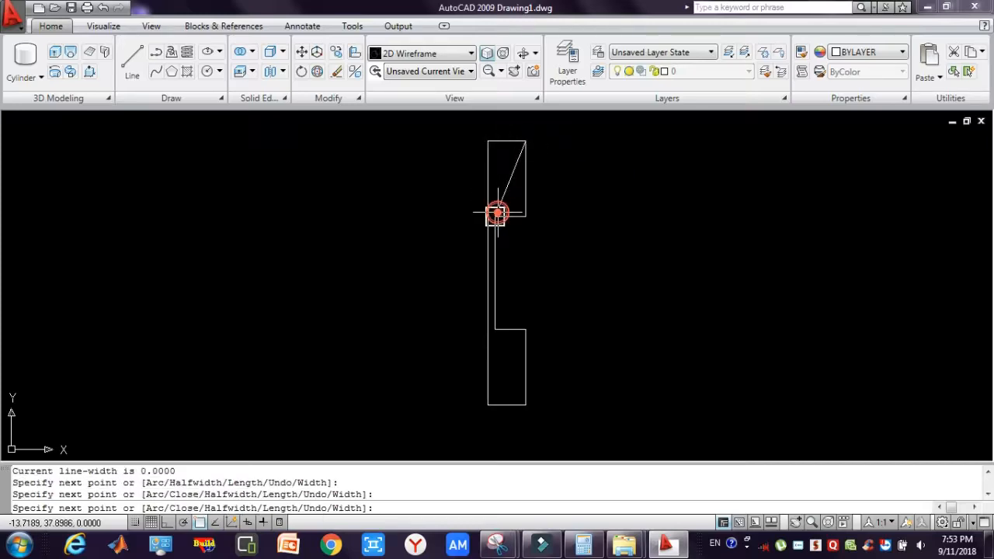
click(494, 330)
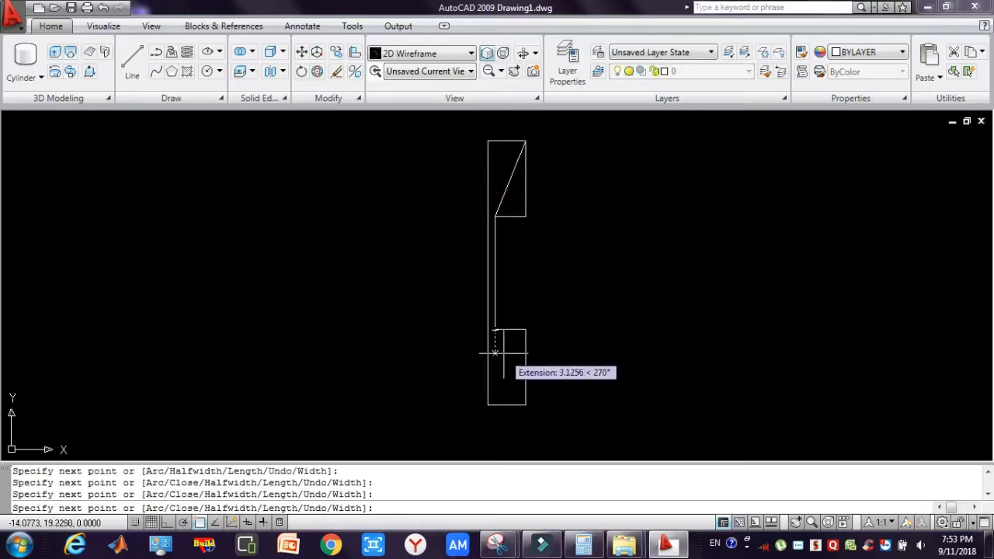
Continue the polyline with two arcs curving from the lower notch corner to the profile's bottom-right corner.
right_click(500, 352)
click(536, 167)
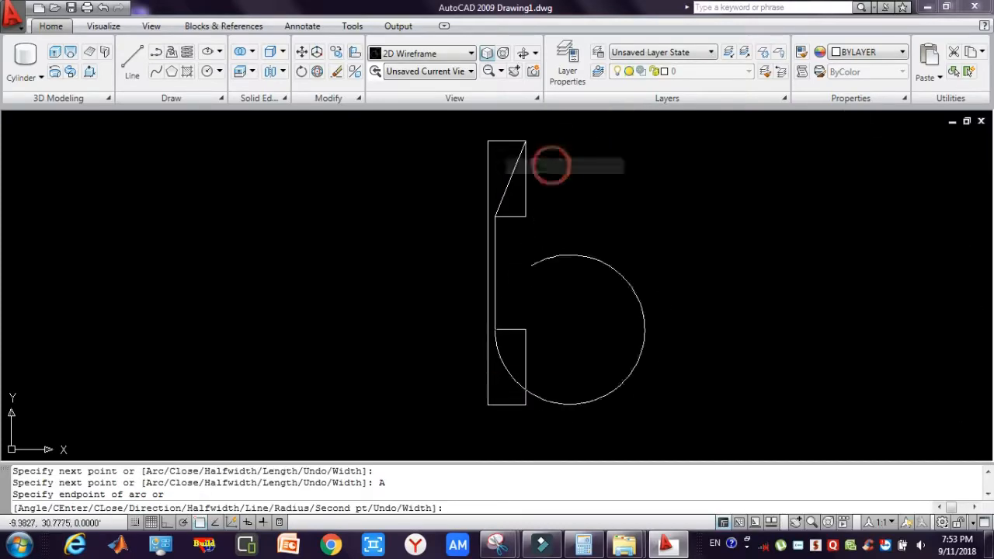
click(509, 370)
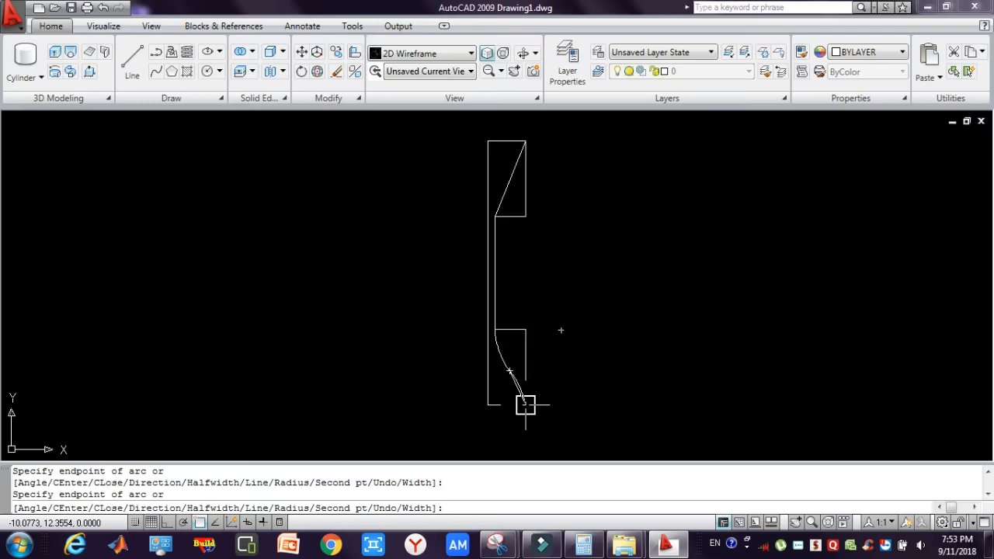
Add a straight segment along the bottom edge to the bottom-left corner and close the polyline.
right_click(524, 402)
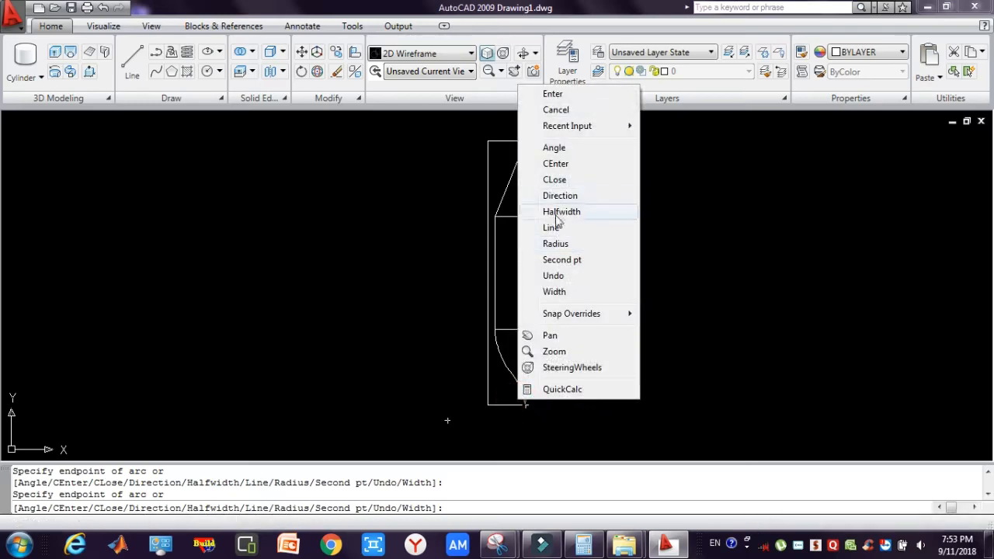
click(555, 228)
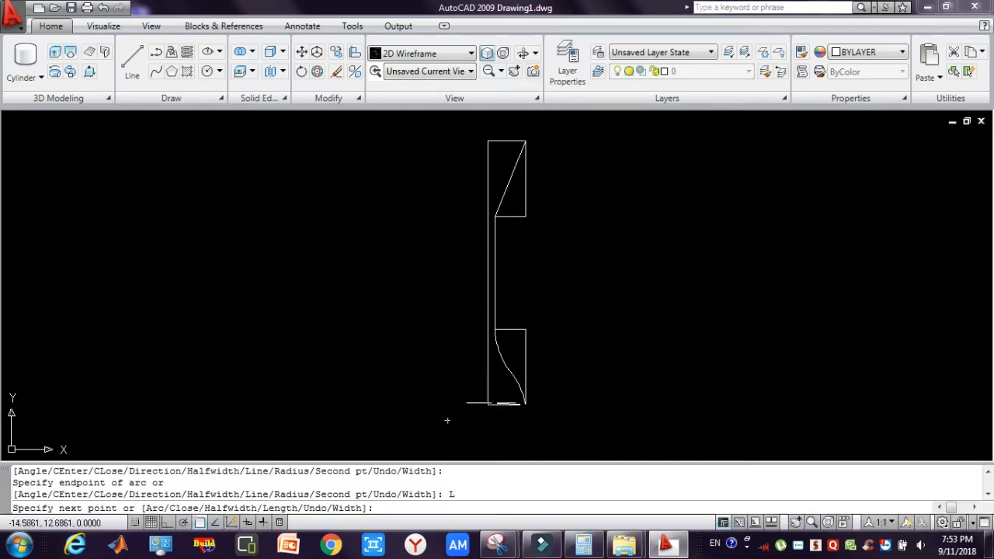
click(488, 404)
right_click(486, 342)
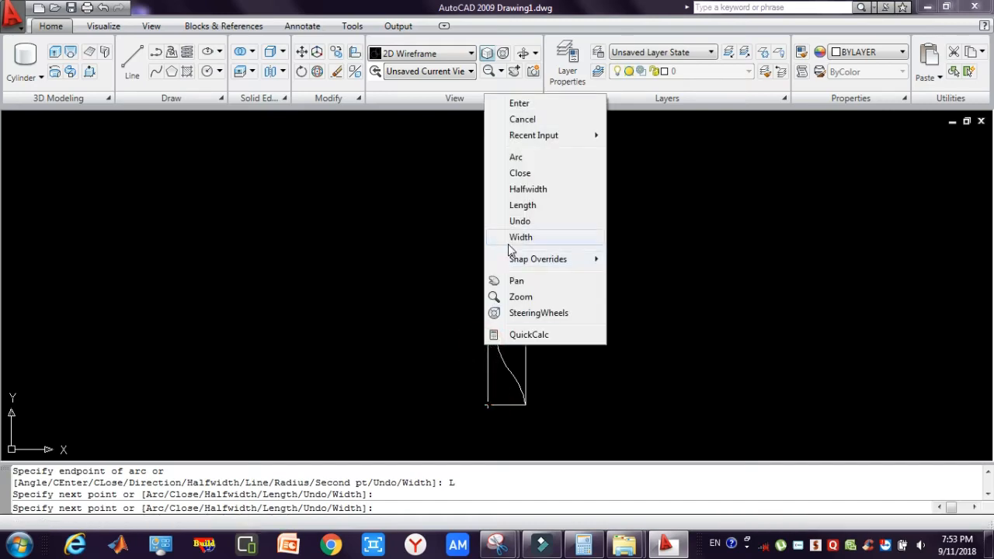
click(516, 173)
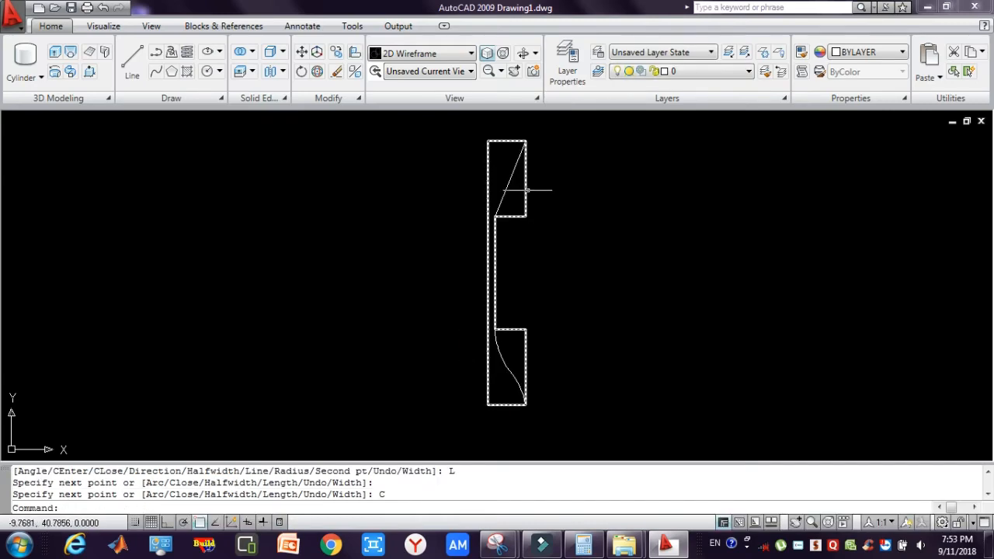
Delete the original stepped outline, keeping the new polyline profile.
key(Escape)
click(525, 188)
click(517, 188)
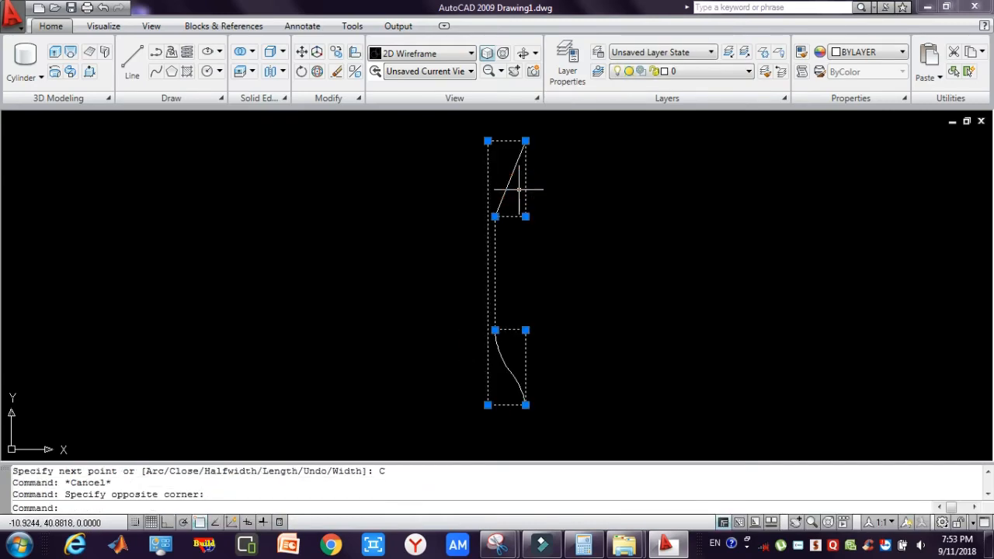
key(Delete)
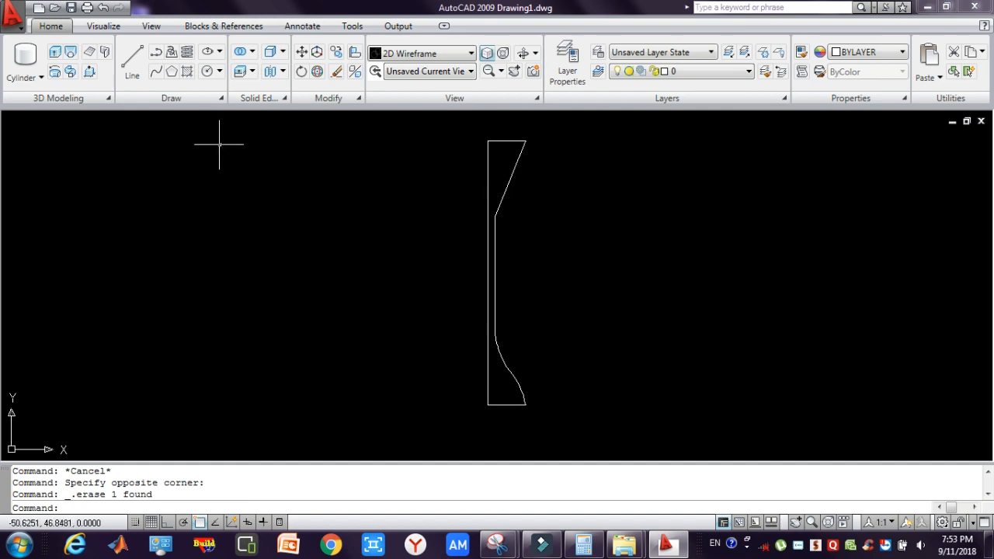
Revolve the closed polyline profile a full turn about its straight left vertical edge.
click(55, 71)
click(536, 426)
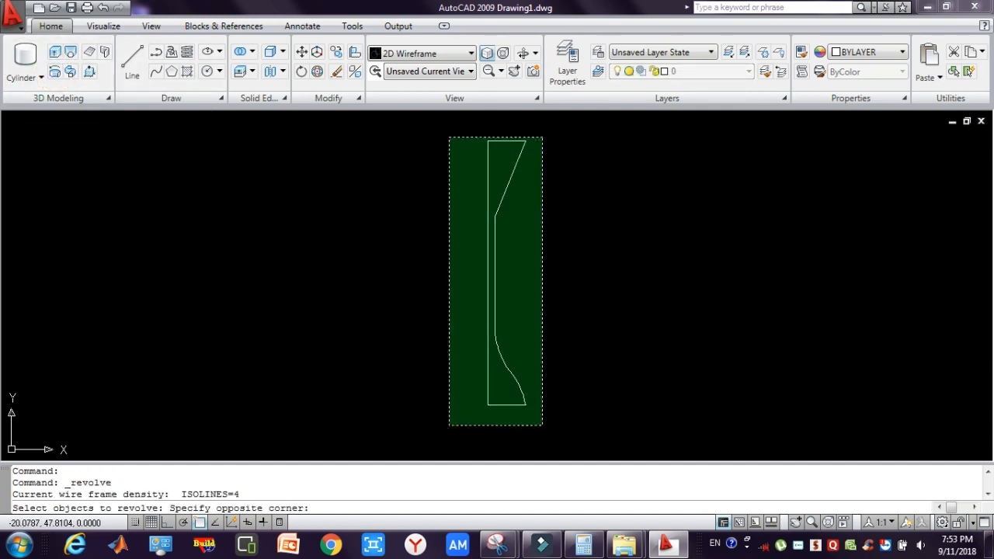
click(447, 124)
key(Return)
click(488, 141)
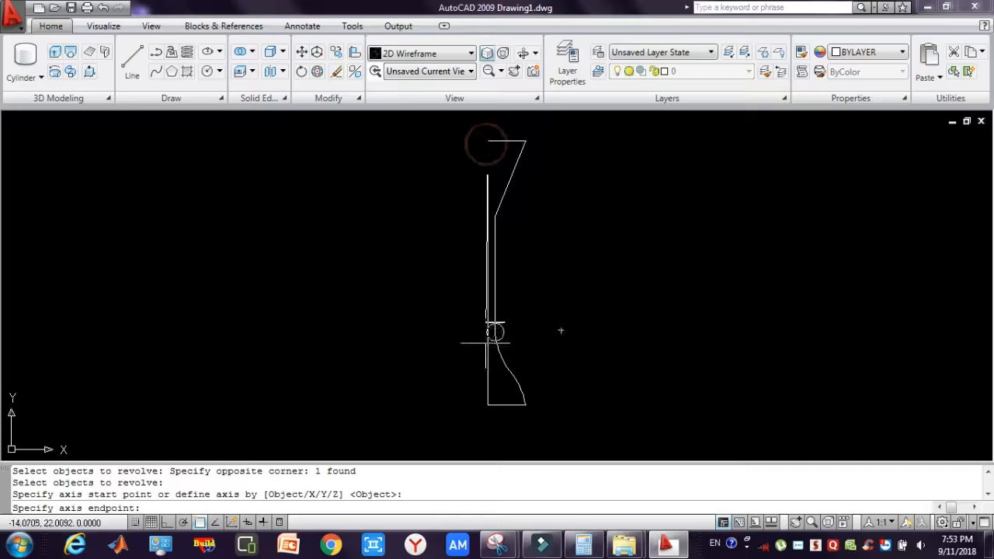
click(488, 405)
key(Return)
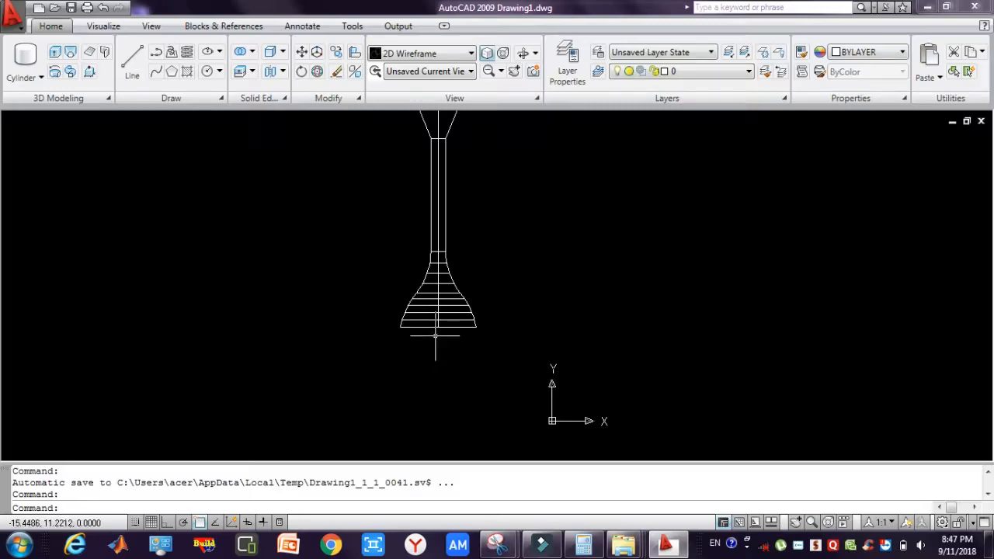
With Ortho on, draw a 15-unit horizontal polyline to the right from the centre of the revolved solid's base.
click(156, 51)
shift+right_click(491, 194)
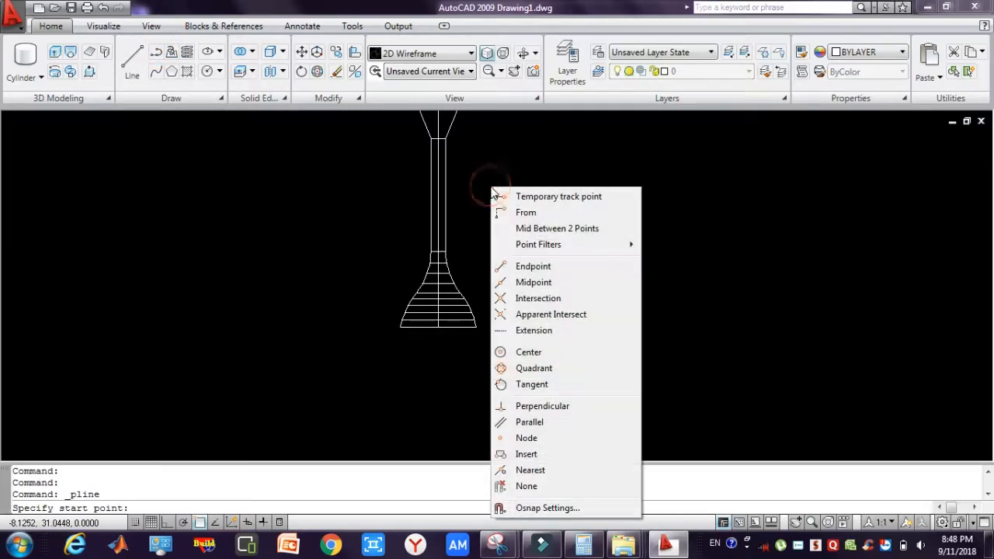
click(509, 349)
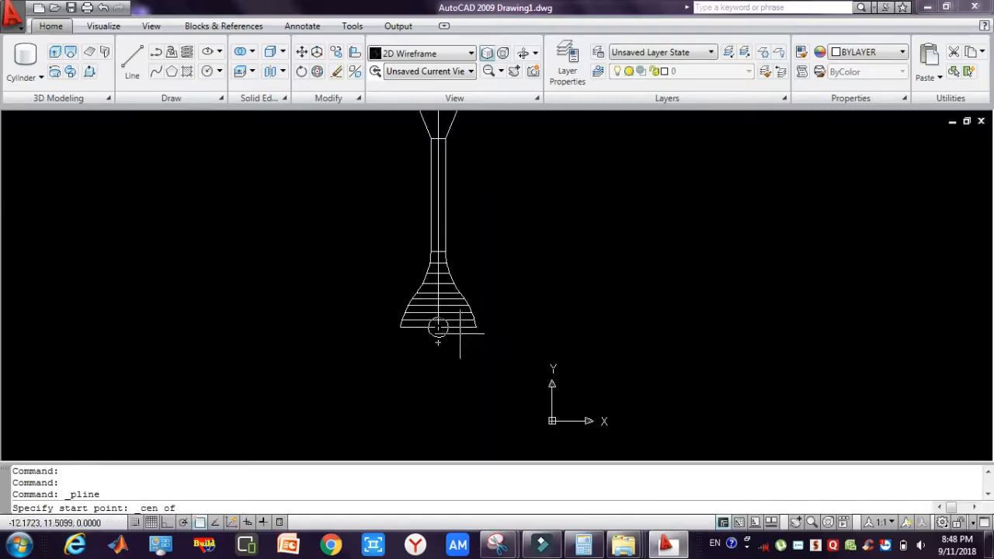
click(438, 327)
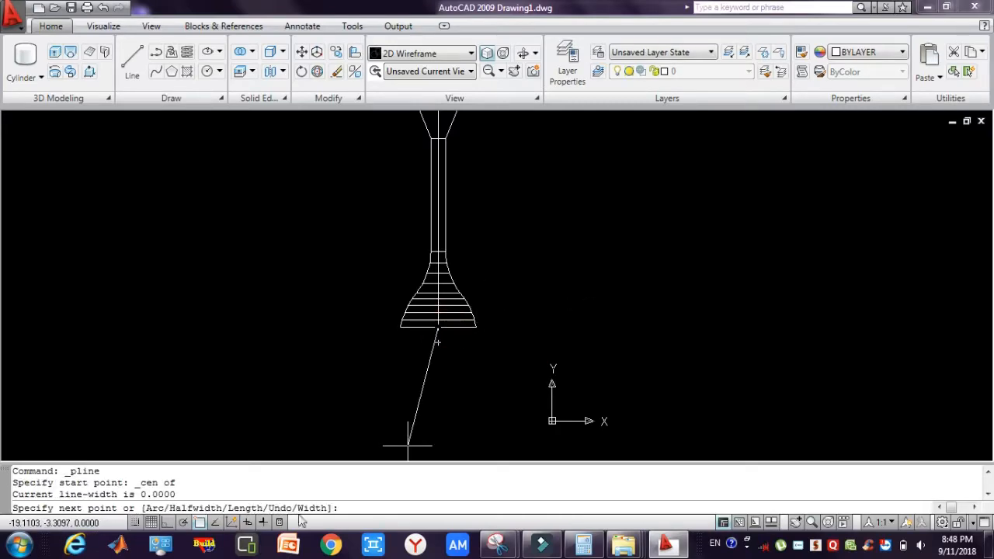
click(166, 524)
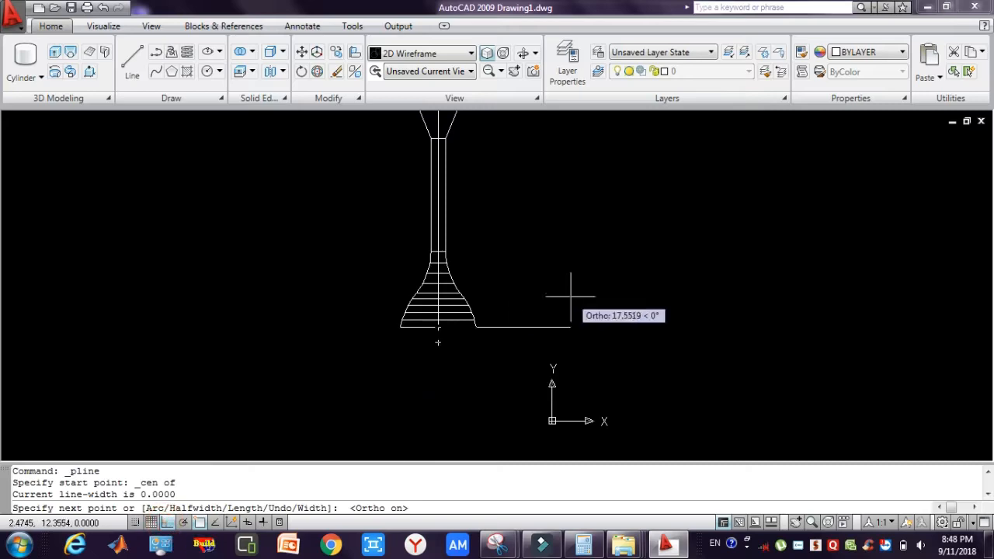
text(15)
key(Return)
key(Escape)
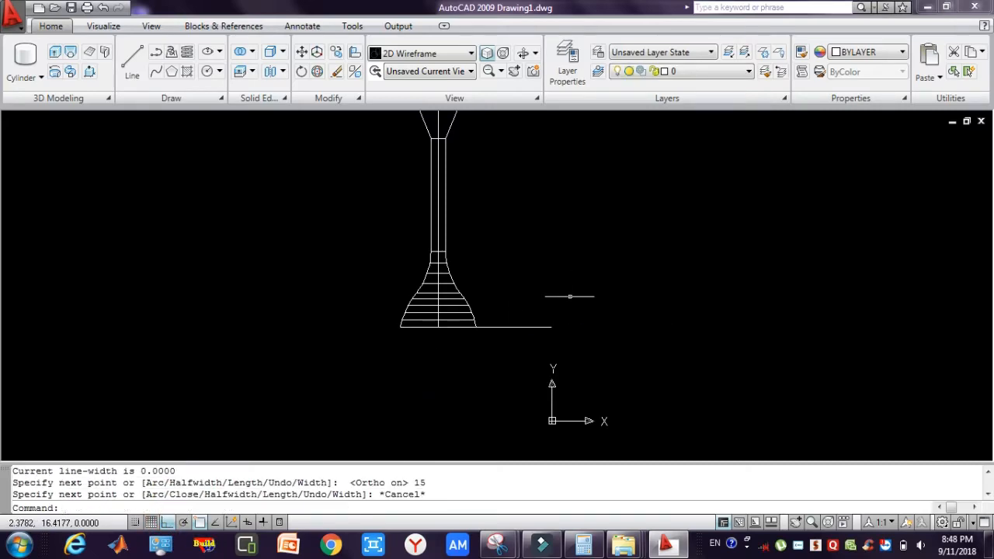
Offset the horizontal base line downward twice at a 2.5-unit spacing to create two parallel lines below it.
click(551, 300)
click(508, 342)
text(o)
key(Return)
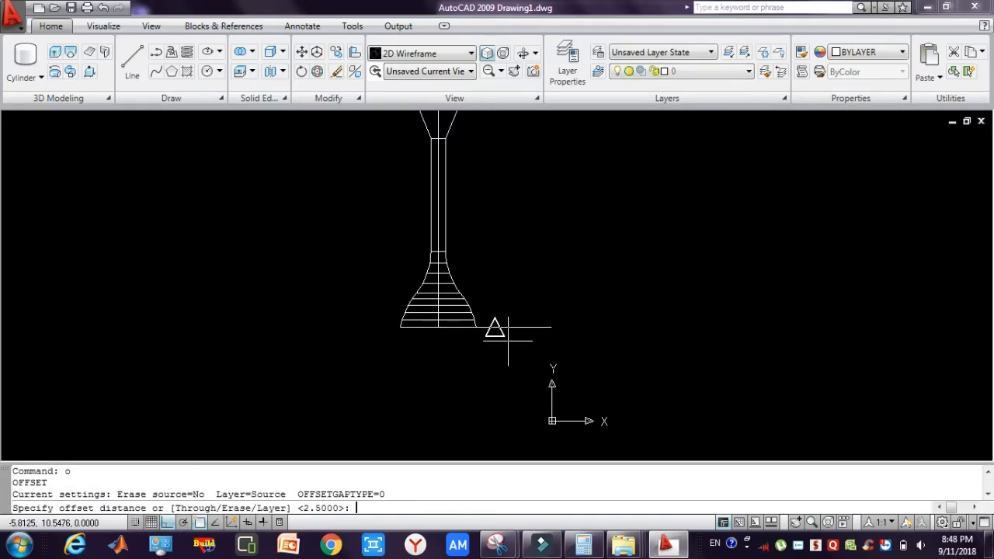
click(495, 327)
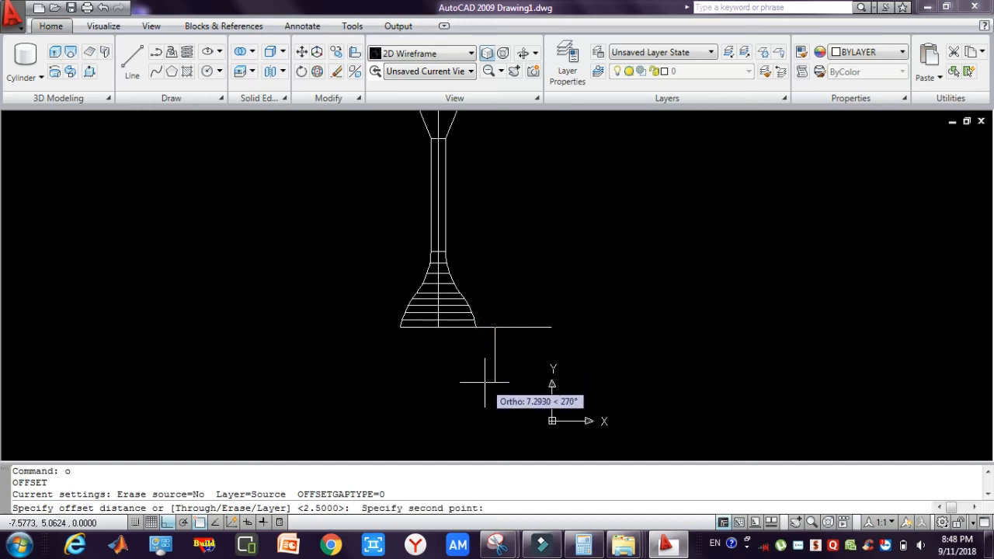
text(2.5)
key(Return)
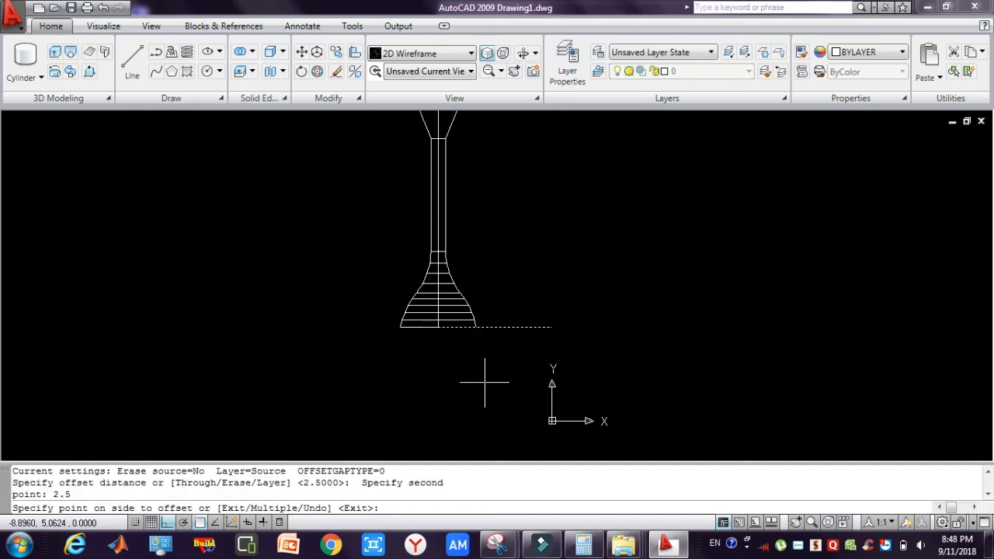
click(480, 384)
click(478, 345)
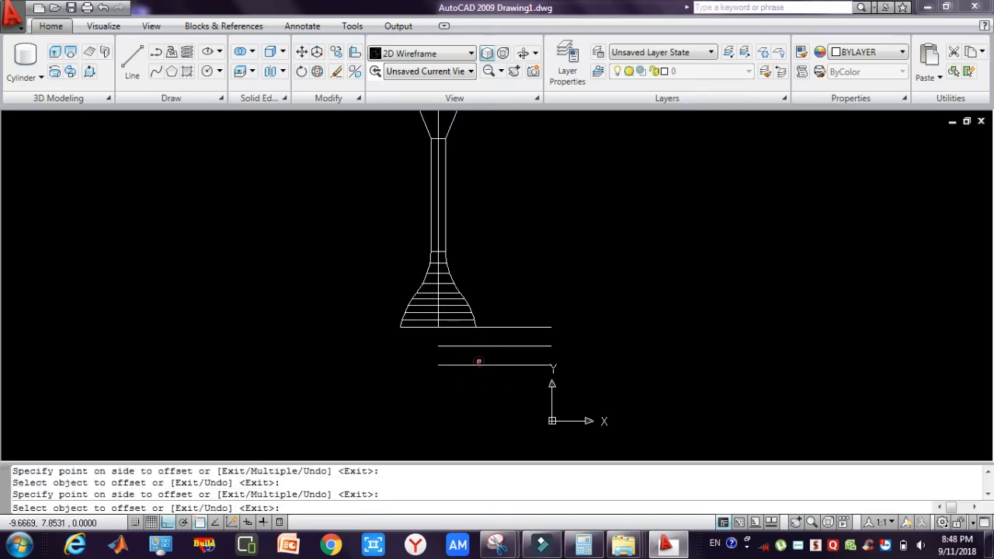
click(477, 362)
key(Escape)
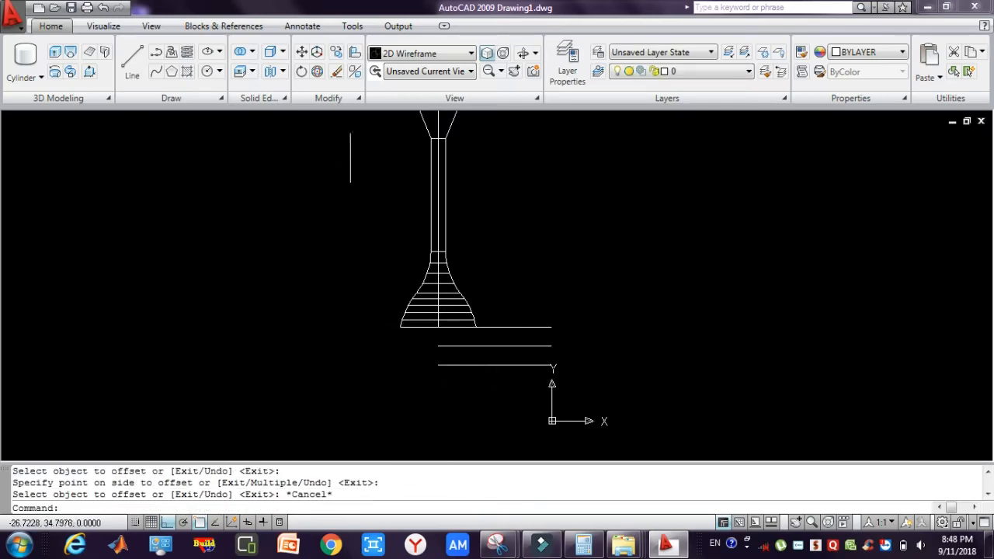
Draw a vertical polyline from the left end of the lowest line up to the centre of the solid's base.
click(155, 57)
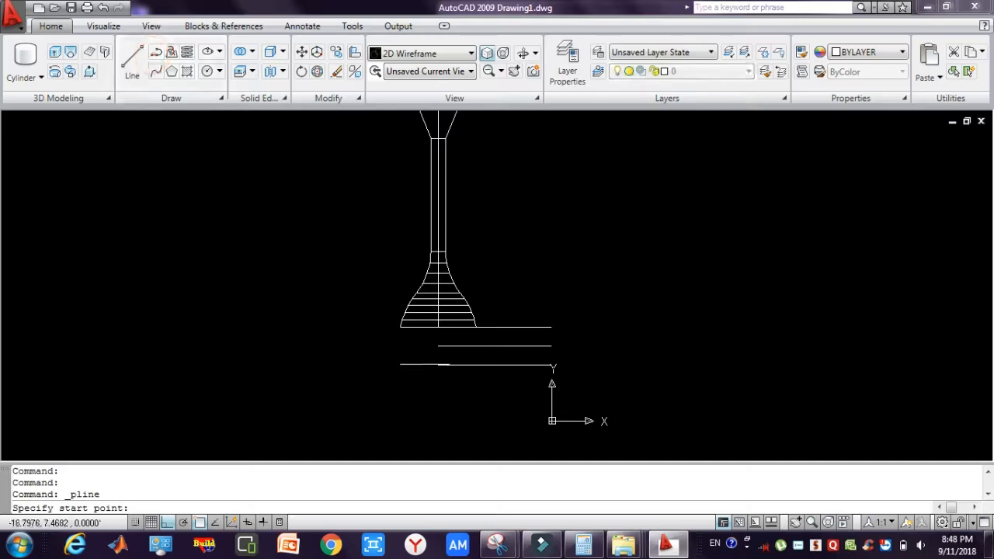
click(437, 365)
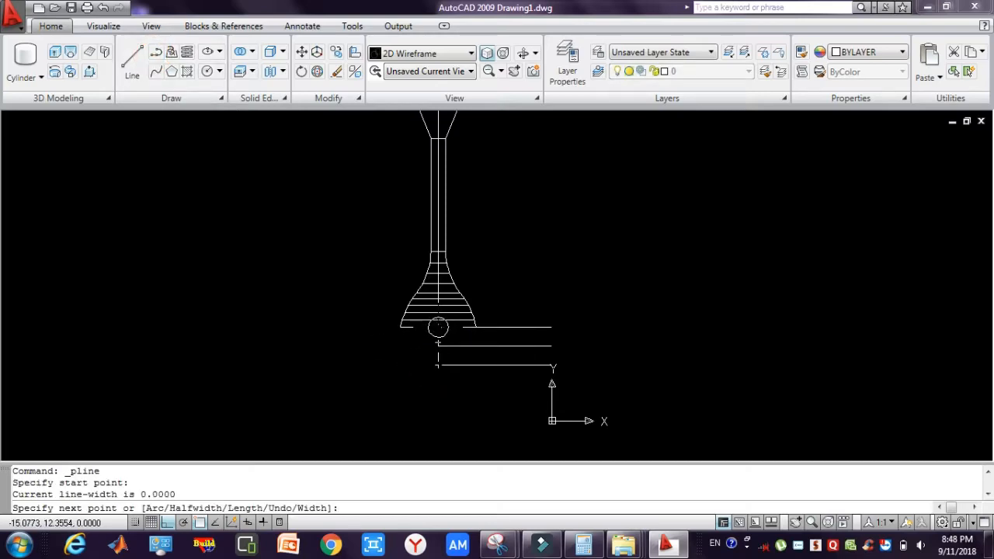
click(438, 327)
key(Escape)
Shorten the top horizontal line by 2.5 units at its right end.
click(566, 324)
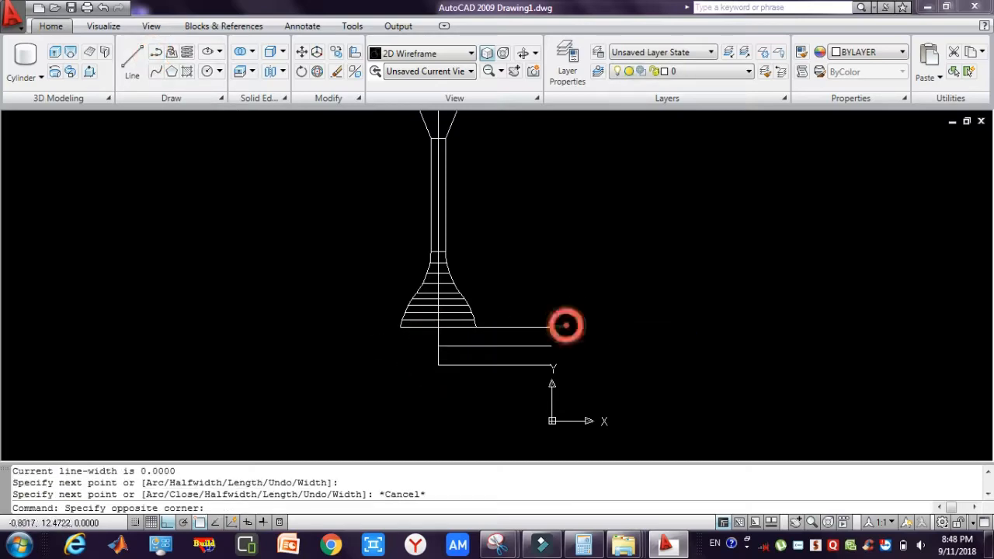
click(533, 328)
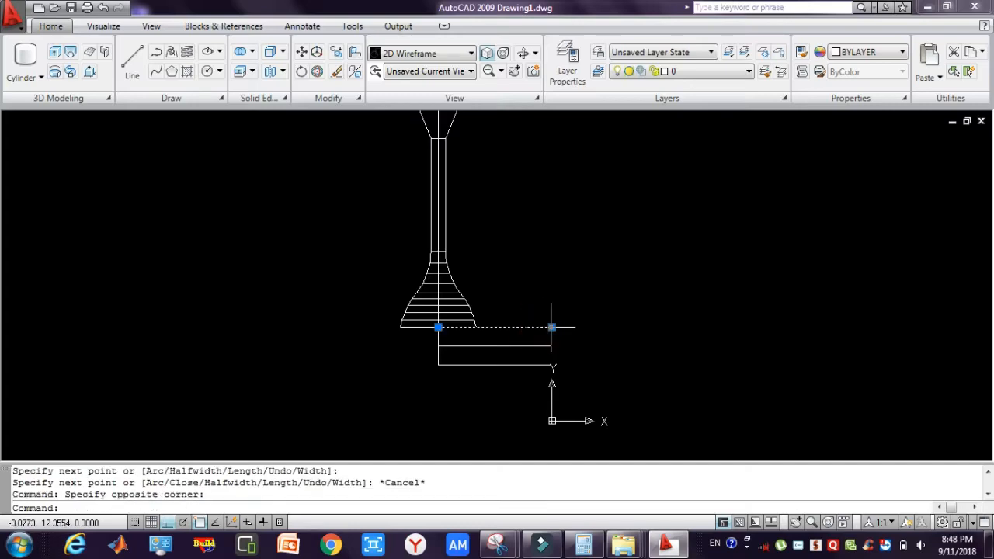
click(551, 327)
text(2)
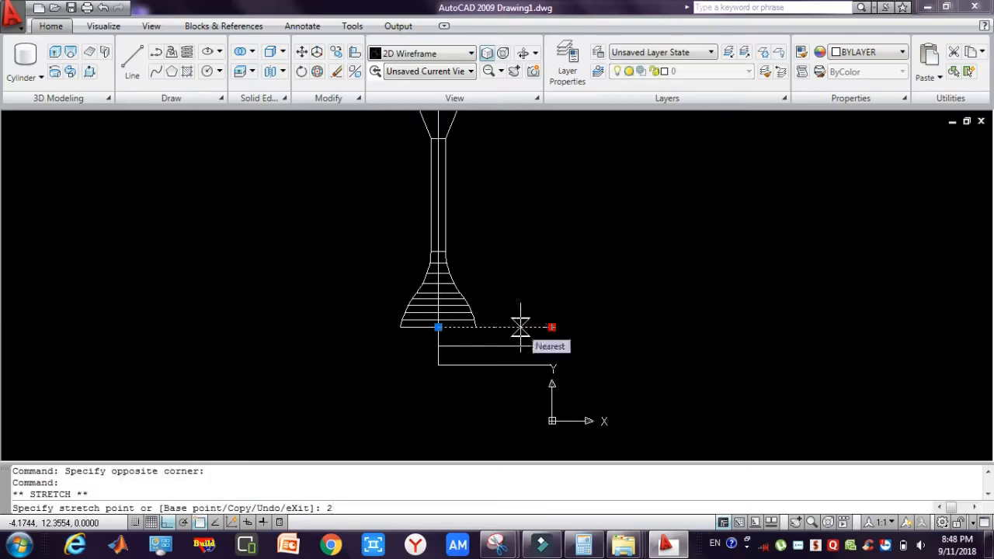
text(.5)
key(Return)
key(Escape)
Shorten the lowest horizontal line by 3 units at its right end.
click(546, 353)
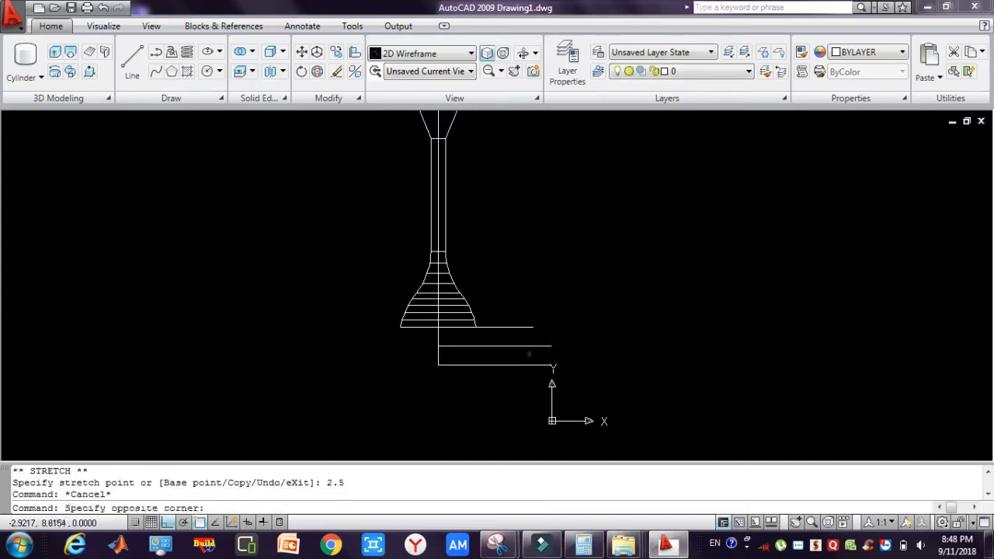
click(515, 381)
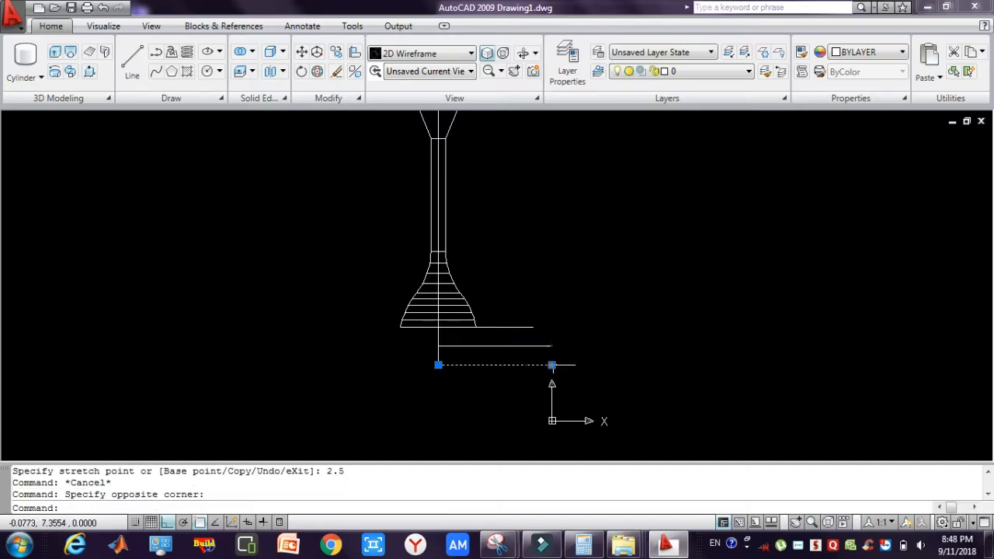
click(552, 365)
text(3)
key(Return)
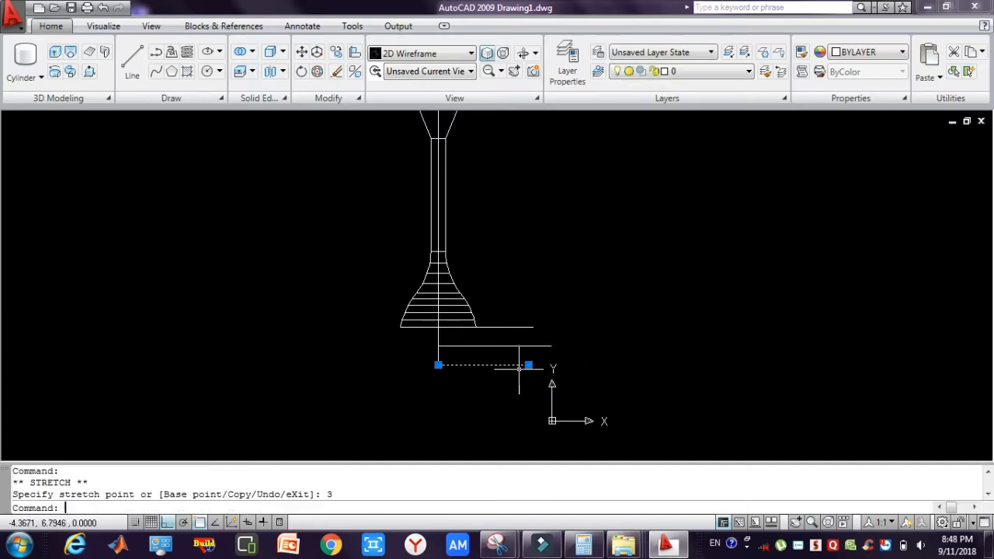
key(Escape)
key(Escape)
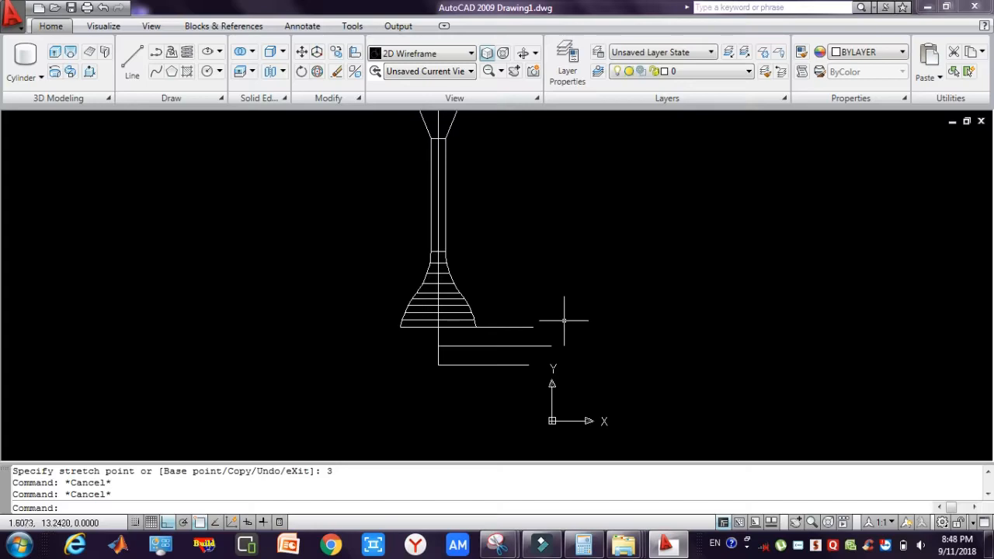
key(Escape)
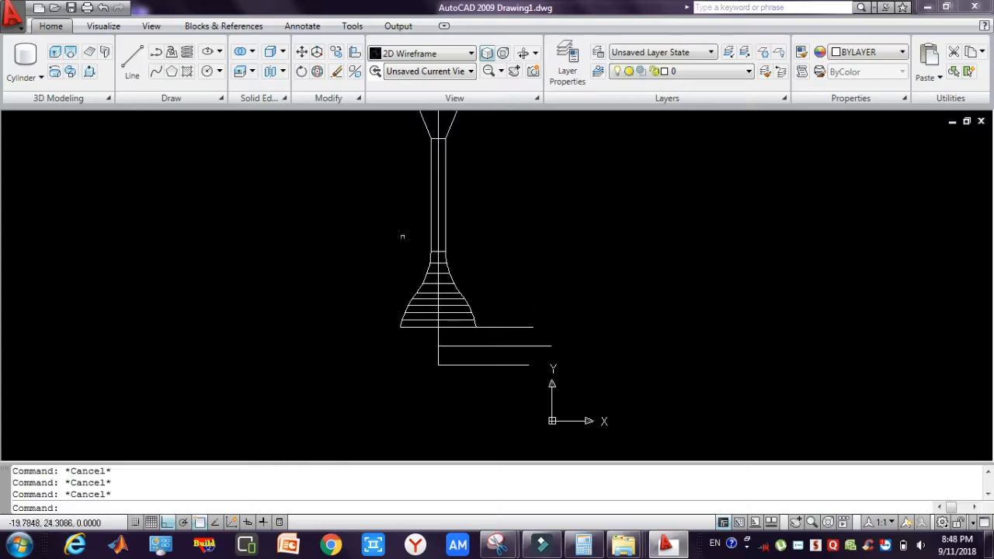
With Ortho off, draw a three-point polyline arc bulging outward from the top line's right end to the middle line's right end.
click(156, 53)
click(167, 522)
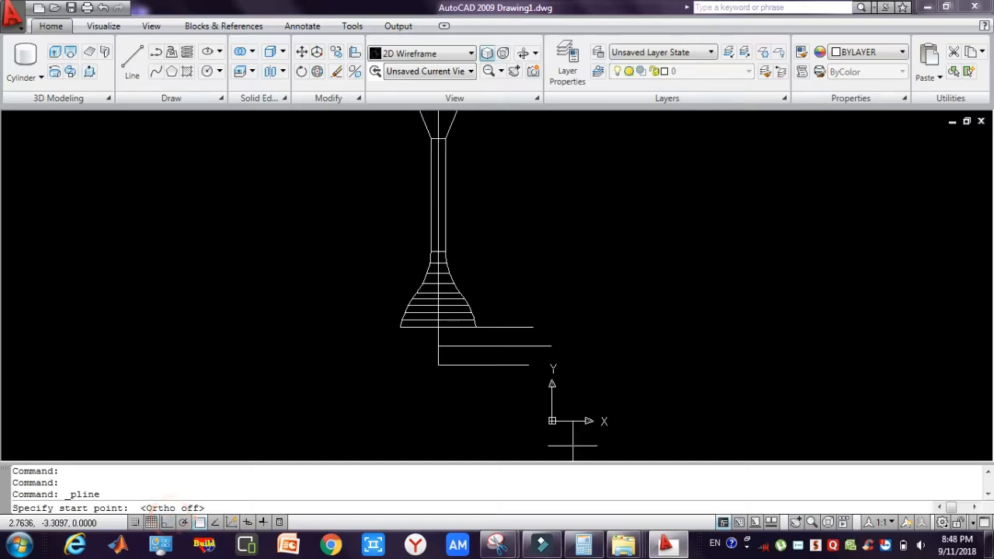
click(533, 326)
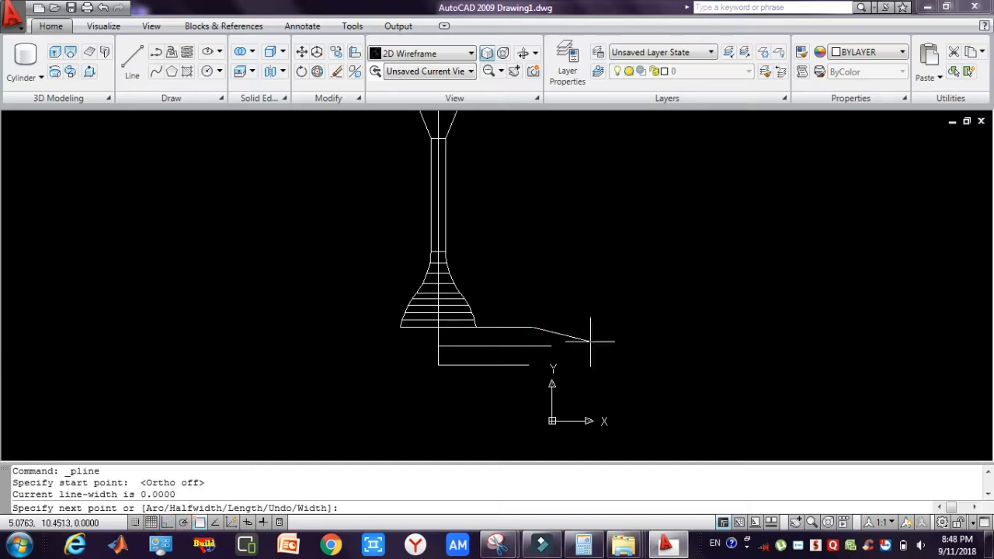
right_click(590, 340)
click(623, 171)
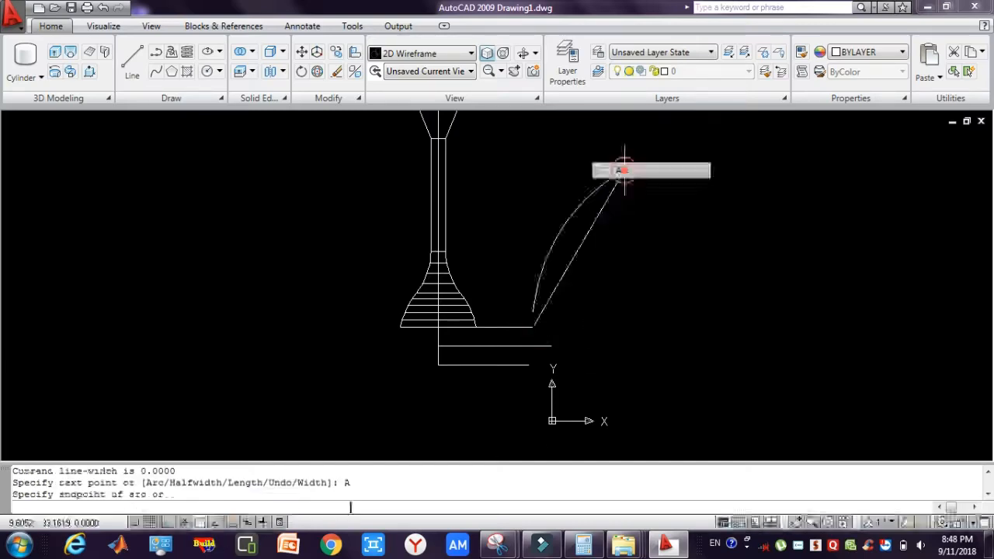
right_click(576, 309)
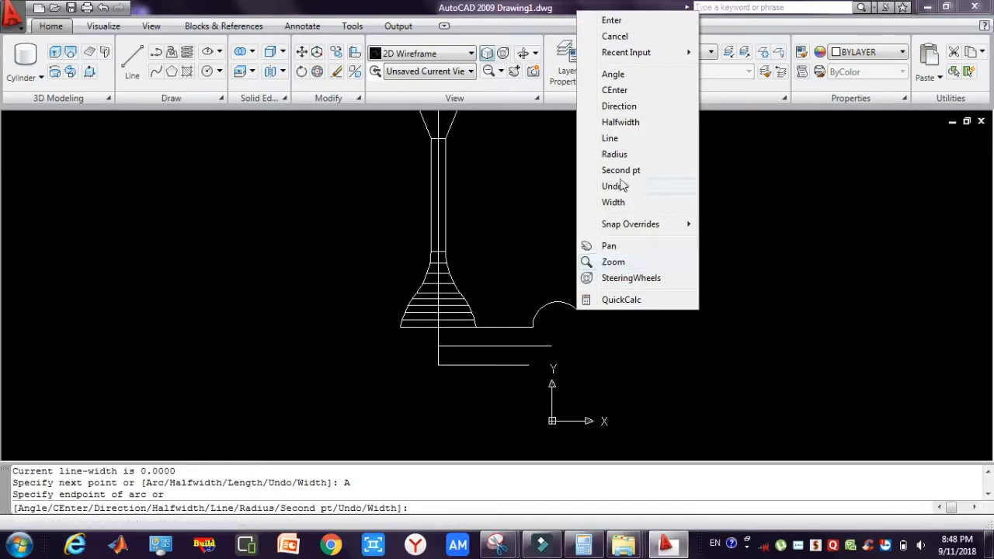
click(622, 169)
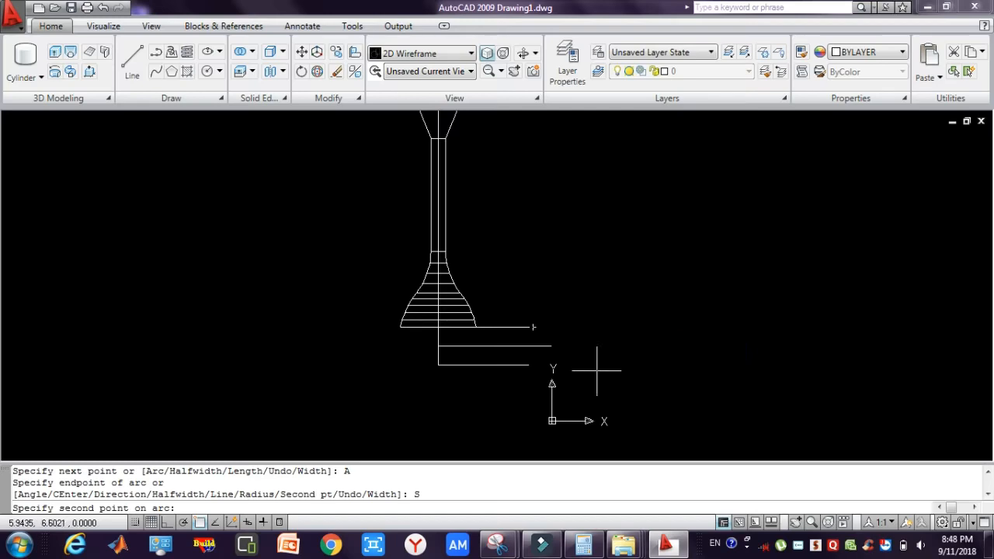
click(199, 521)
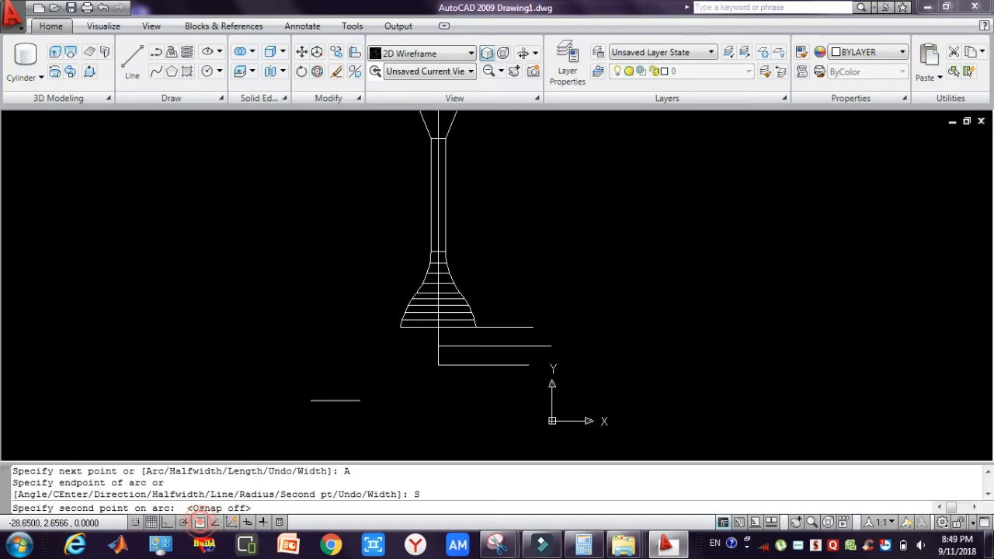
click(541, 336)
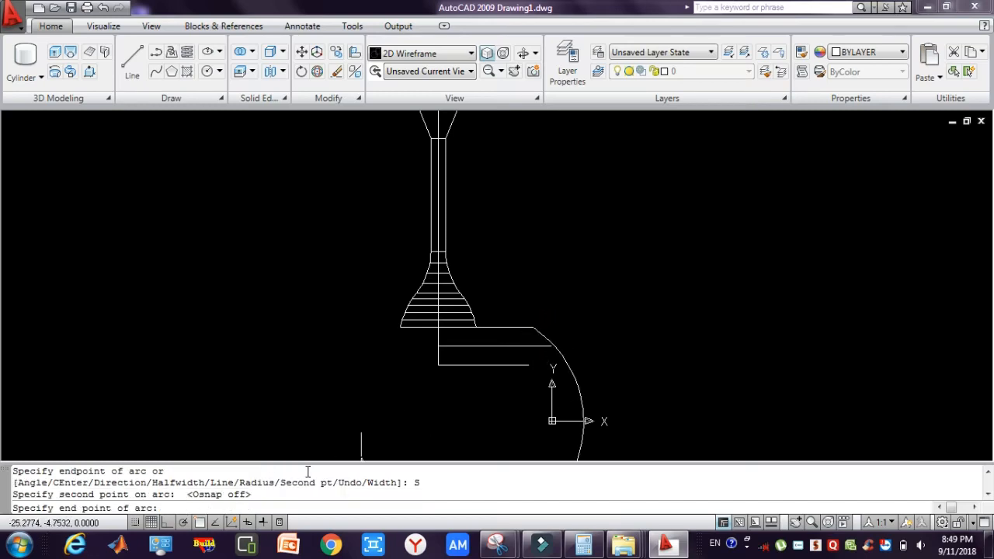
click(200, 523)
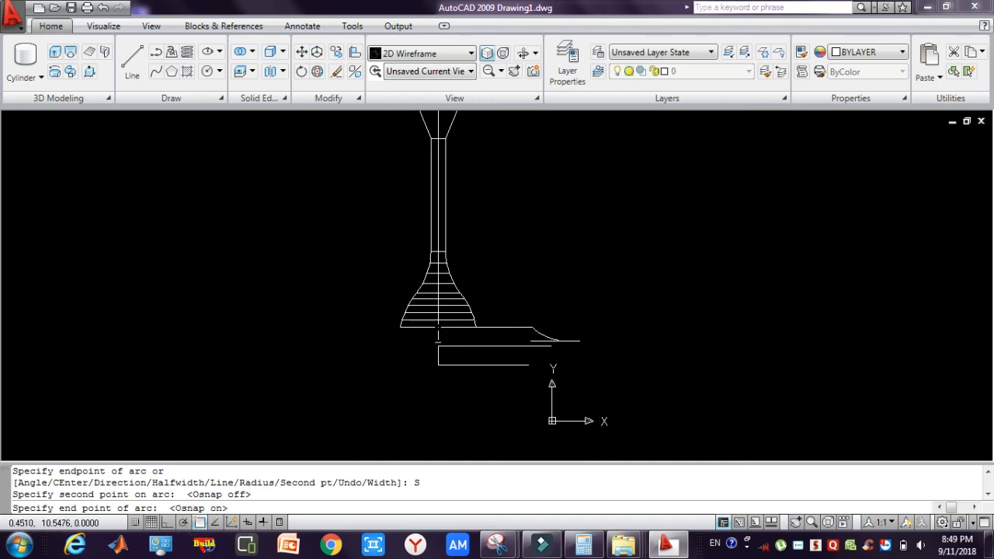
click(552, 346)
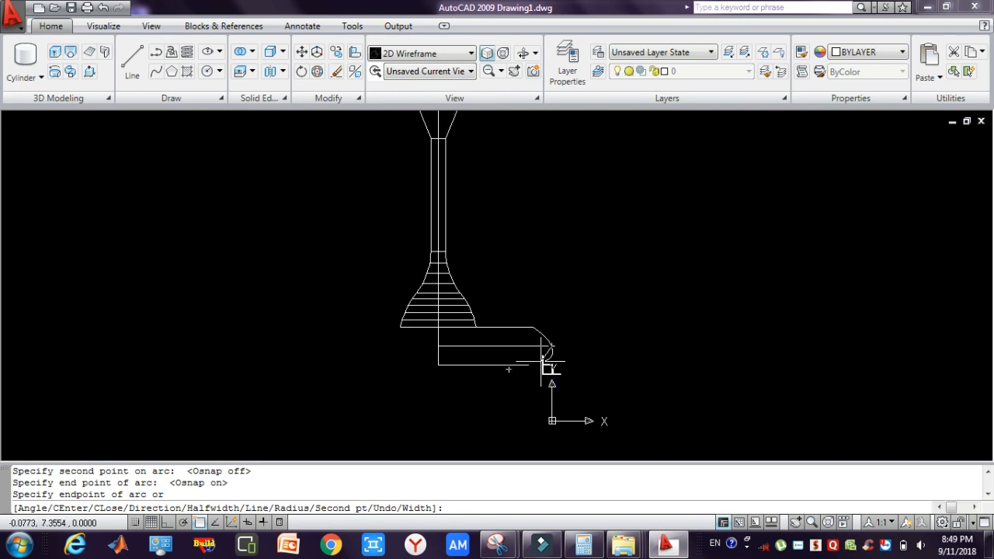
Continue the polyline with a second outward three-point arc ending at the lowest line's right end, and finish it.
right_click(569, 358)
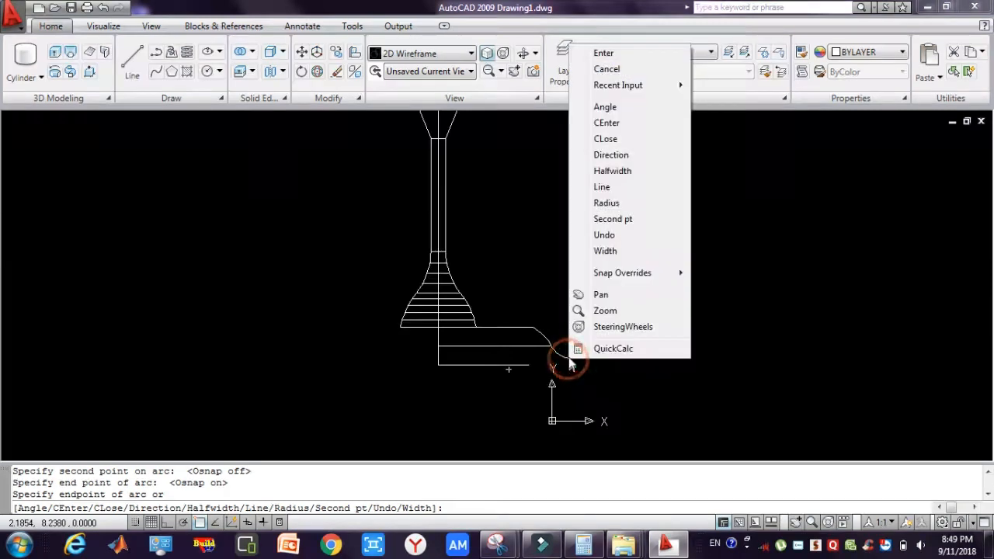
click(602, 218)
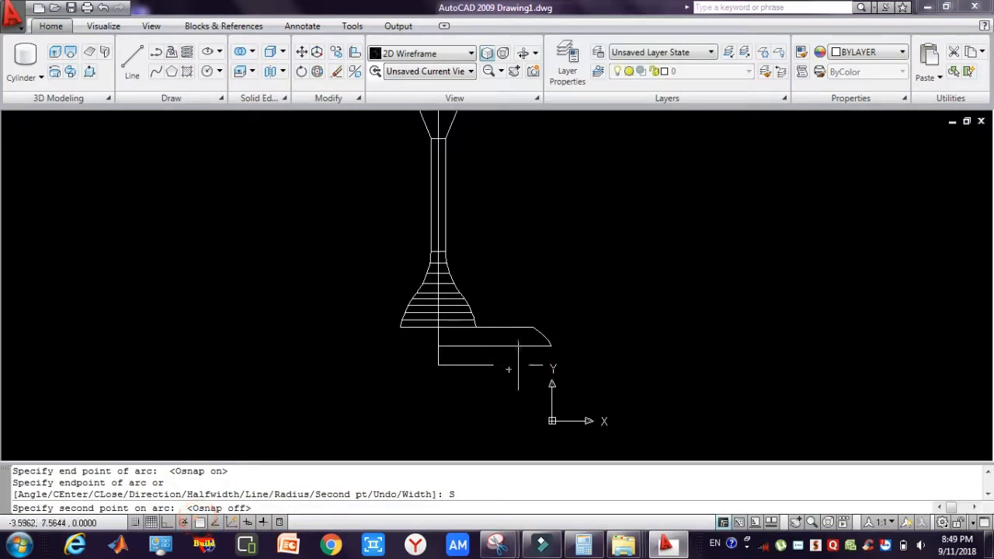
click(542, 357)
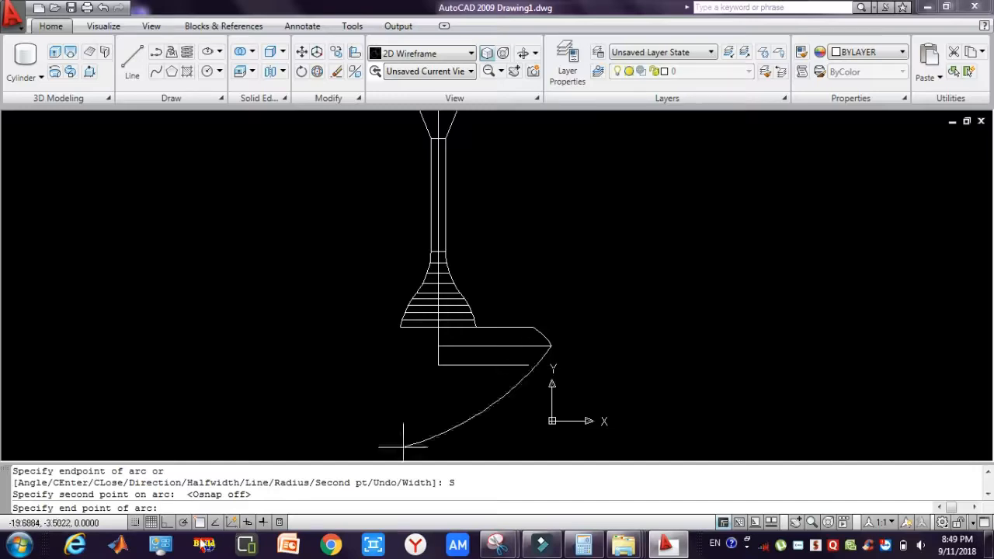
click(199, 527)
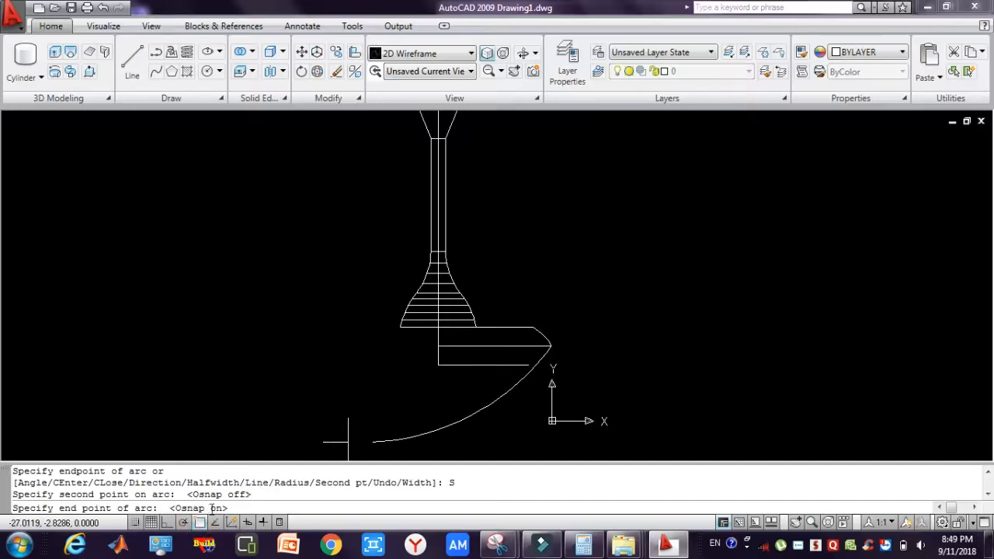
click(528, 365)
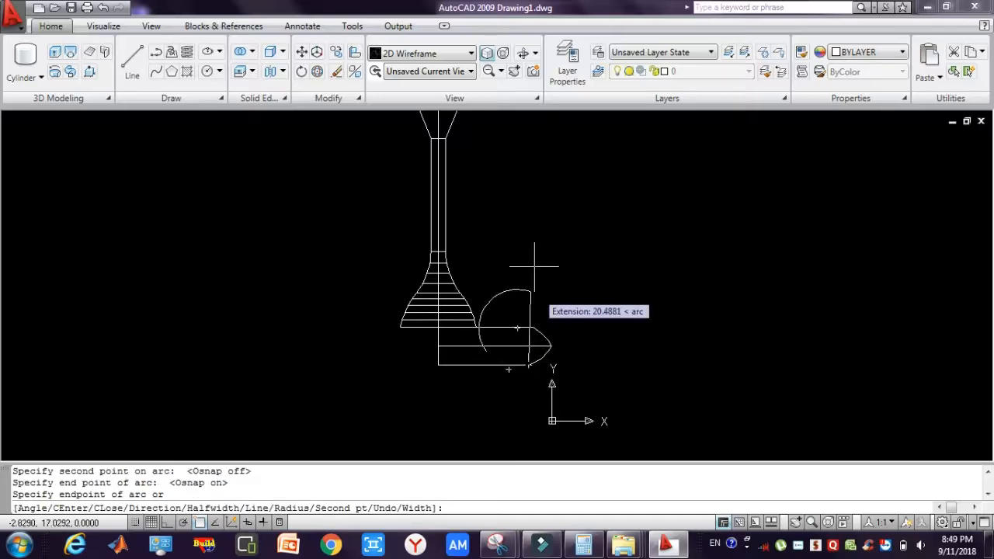
key(Escape)
key(Escape)
key(Escape)
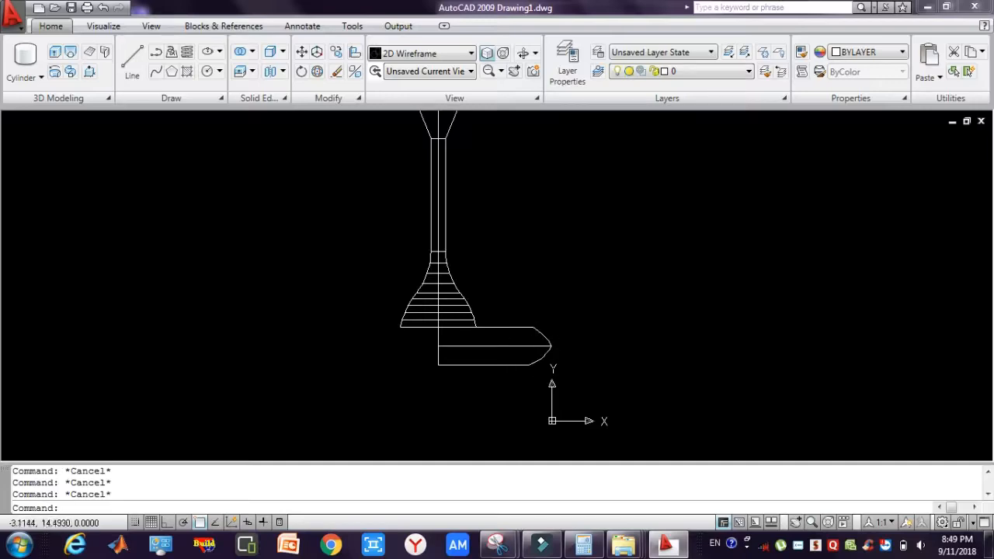
Delete the middle horizontal line inside the new base outline.
text(z)
key(Return)
click(510, 300)
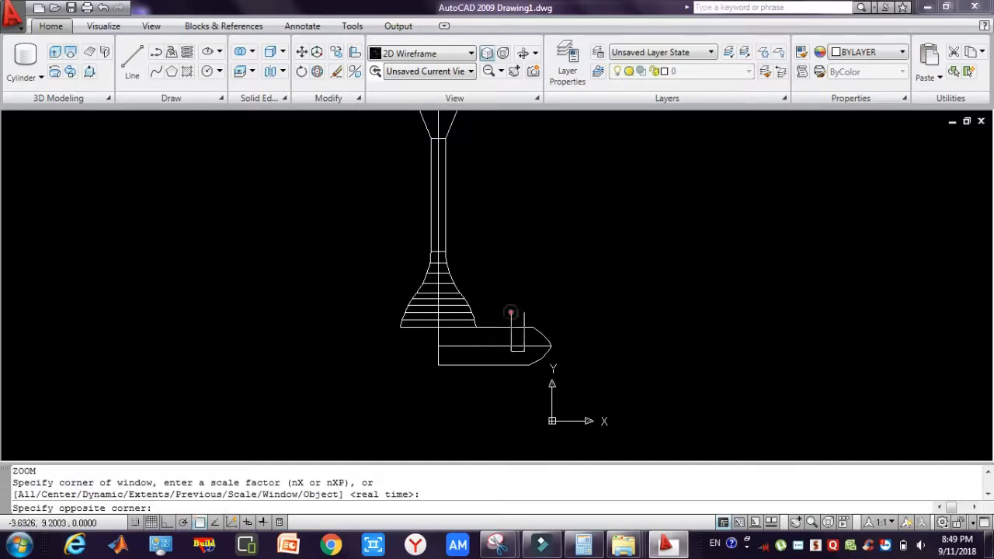
click(563, 402)
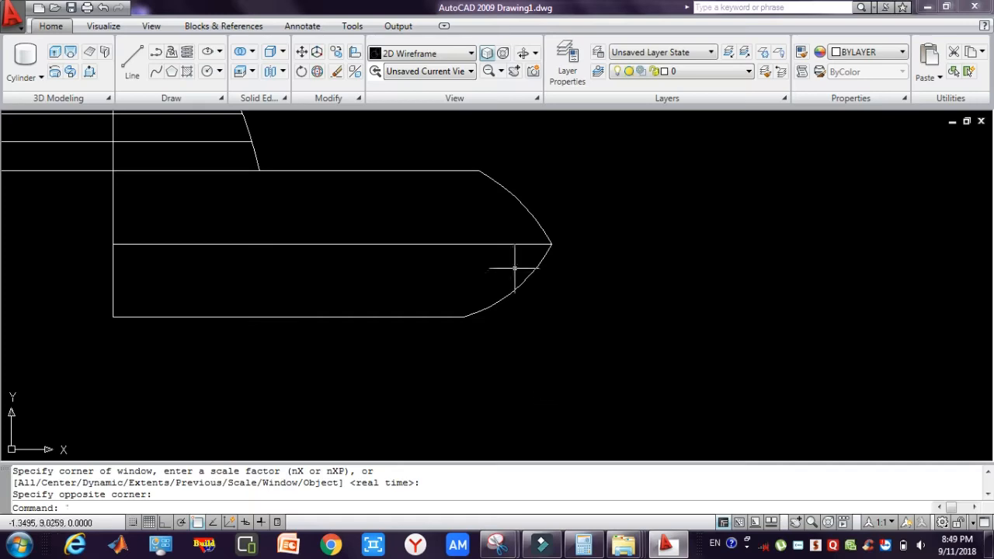
key(Escape)
key(Escape)
key(Escape)
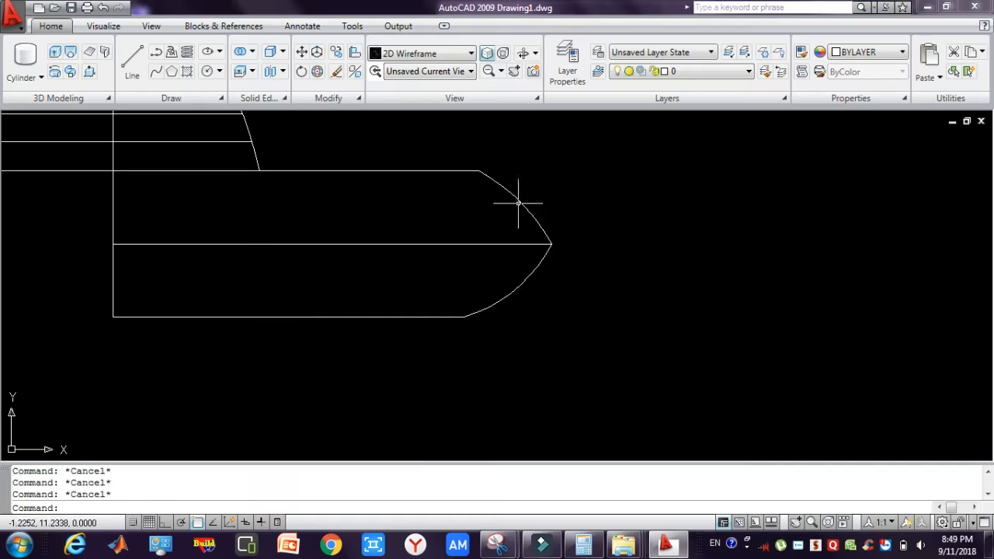
click(476, 223)
click(421, 270)
key(Delete)
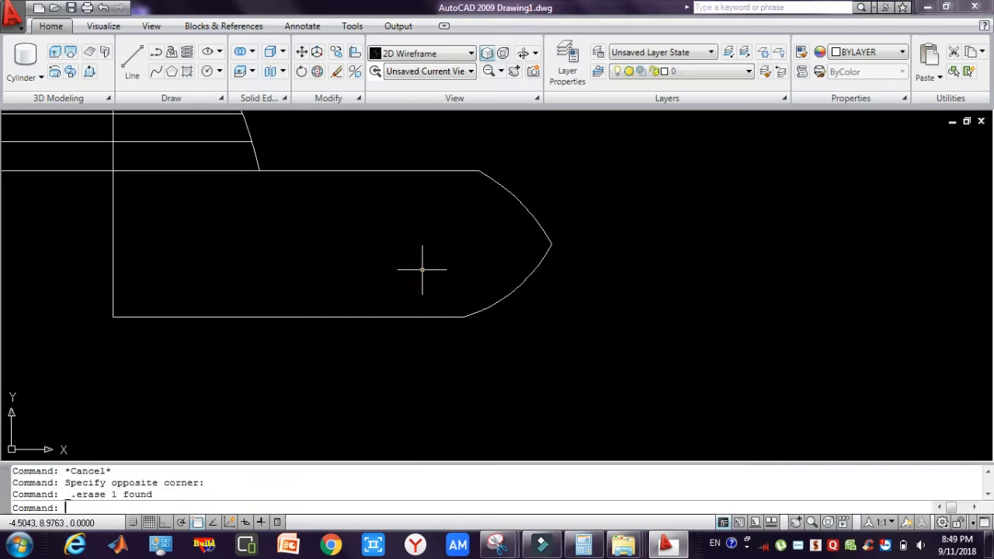
key(Escape)
key(Escape)
key(Escape)
click(465, 171)
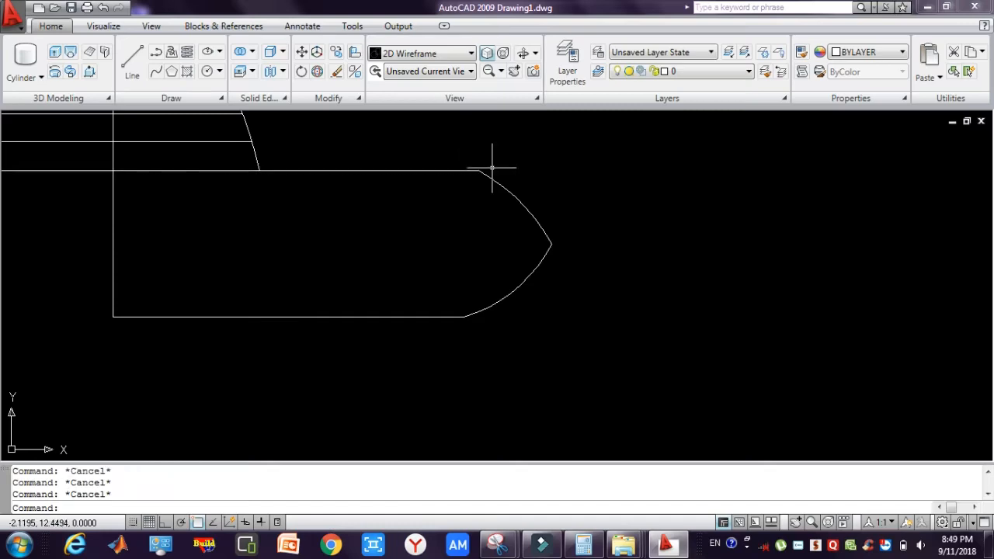
Join the outward-arc polyline with the top and bottom horizontal lines of the base outline into one polyline.
text(j)
key(Return)
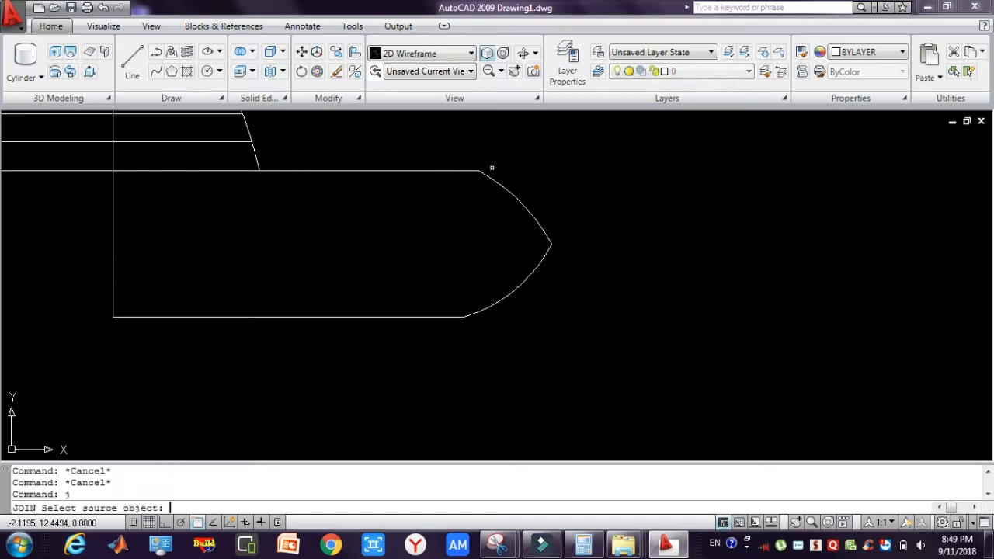
click(484, 176)
click(462, 164)
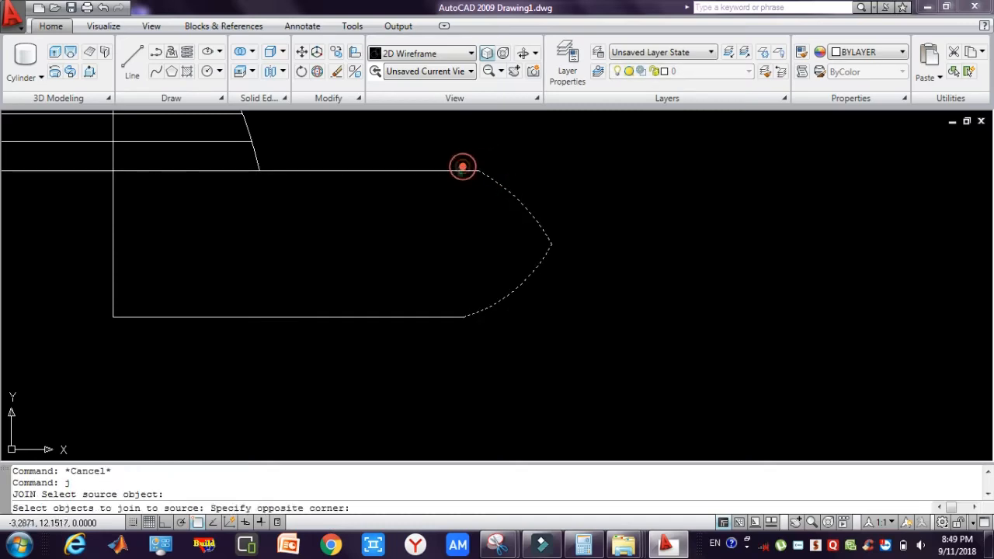
click(444, 192)
click(429, 268)
click(350, 337)
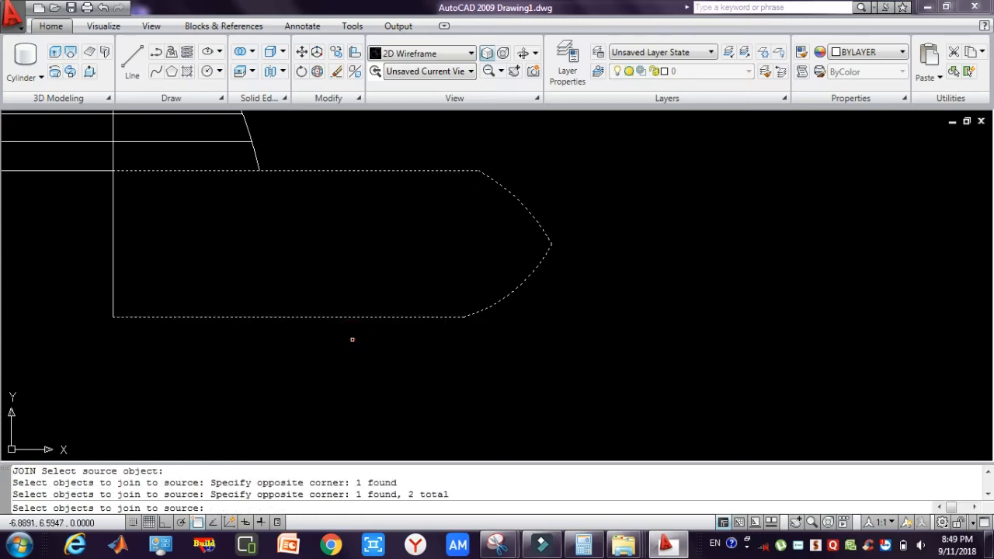
key(Return)
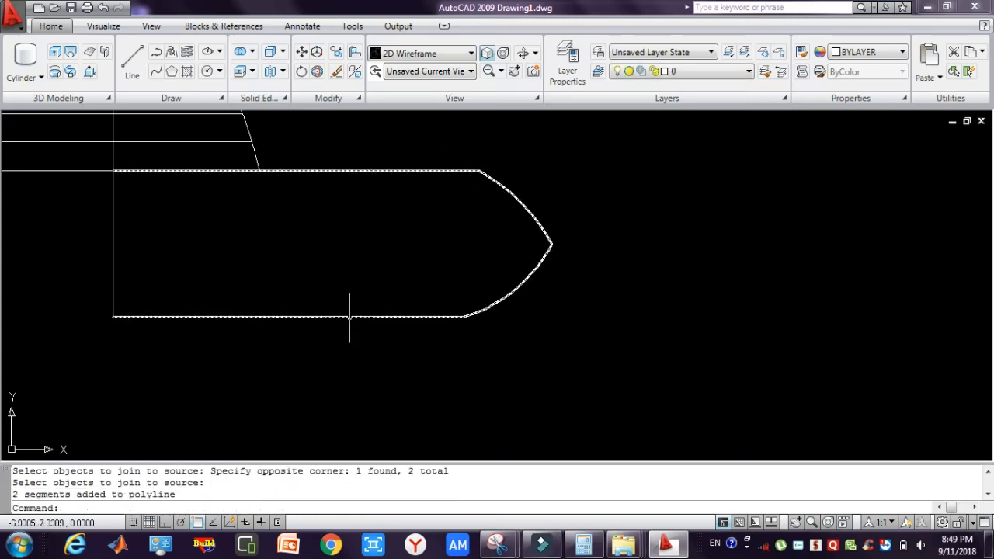
Revolve the joined base profile 360 degrees about the vertical centre line, from its lower end up to the top line.
click(489, 71)
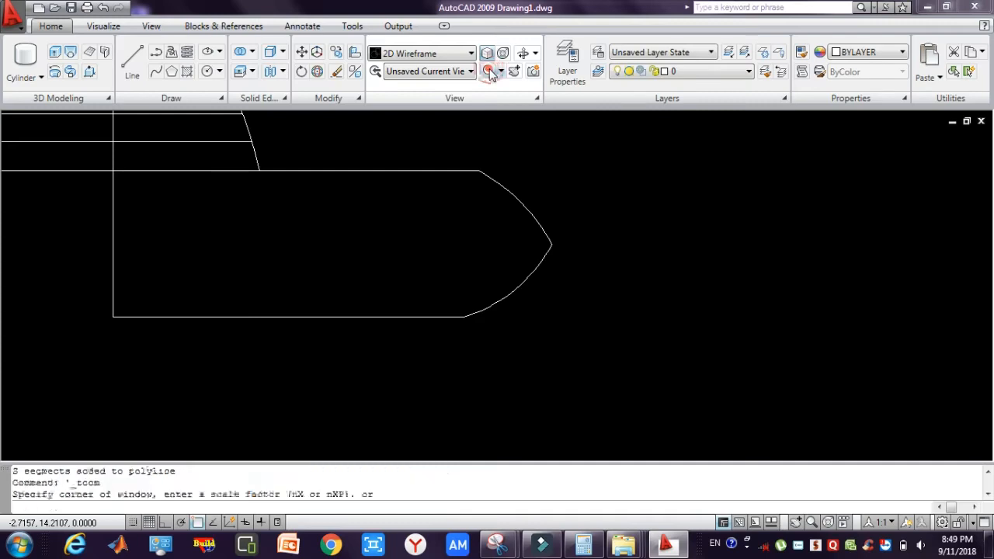
text(.5x)
key(Return)
key(Escape)
key(Escape)
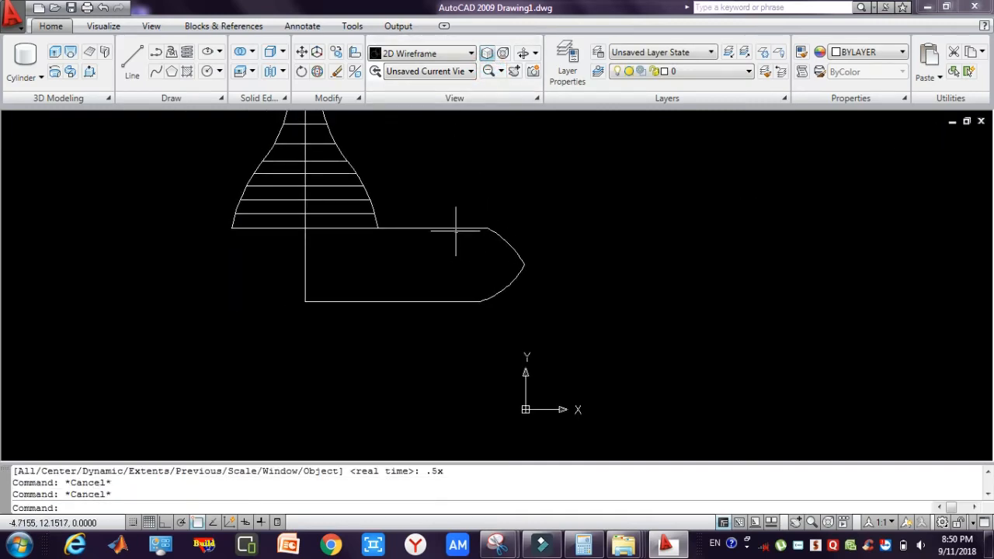
click(55, 75)
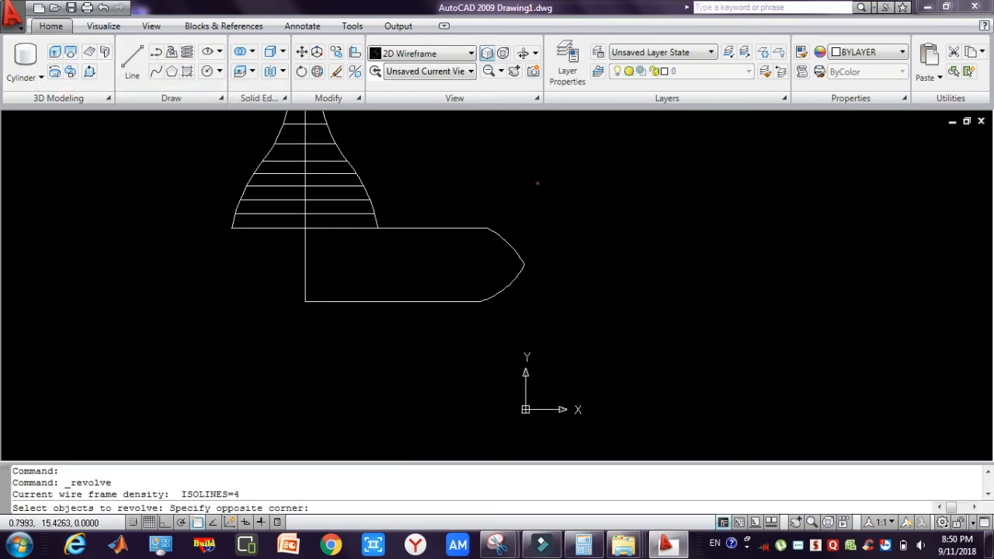
click(428, 355)
key(Return)
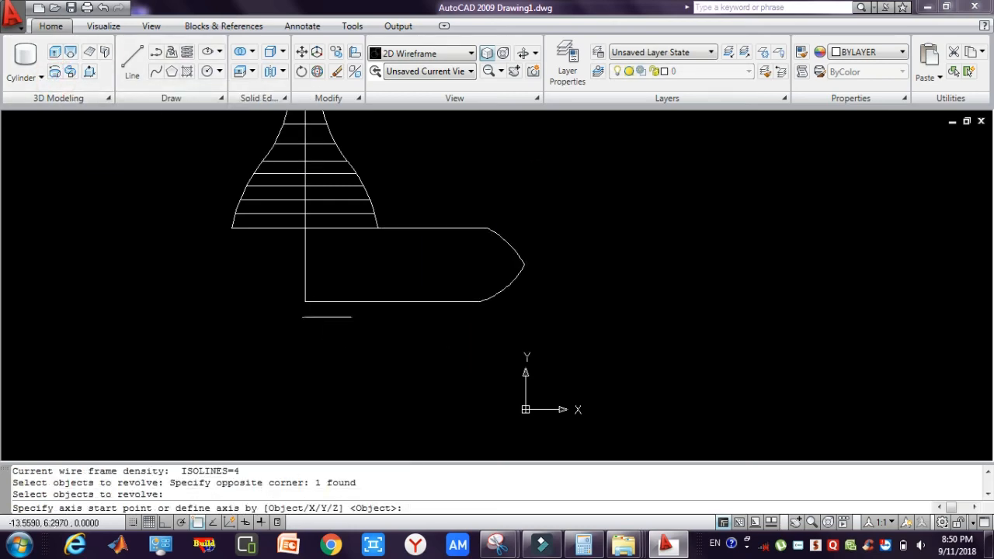
click(304, 301)
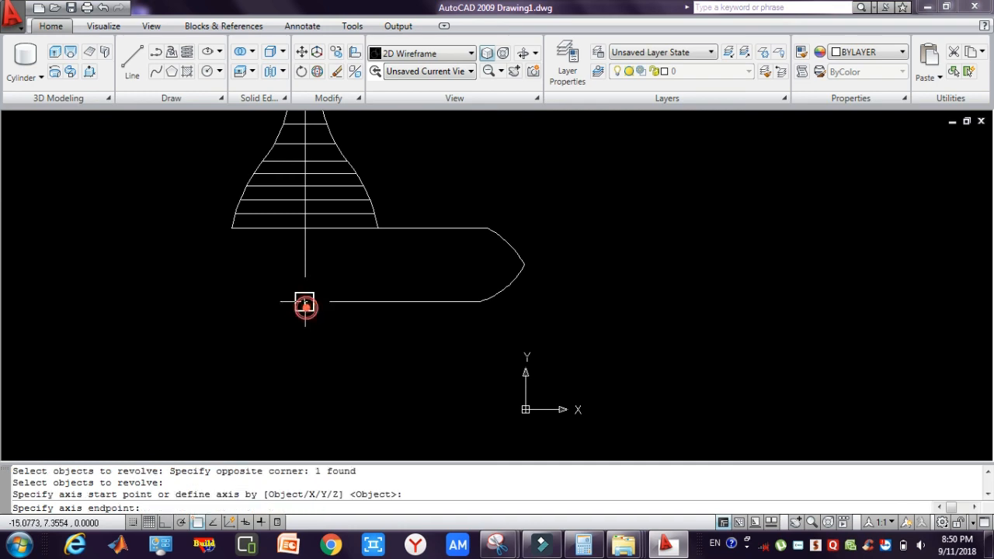
click(305, 227)
key(Return)
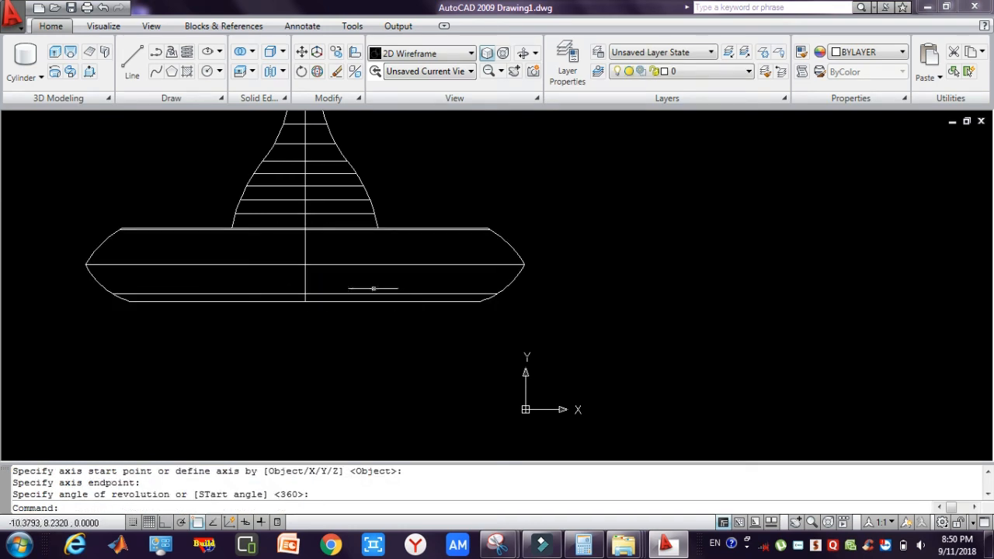
key(Escape)
key(Escape)
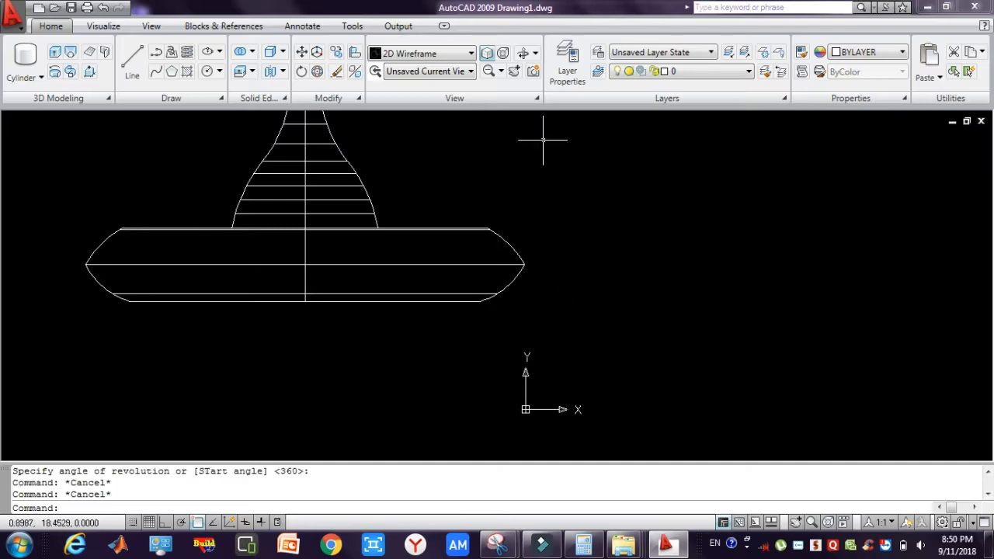
Orbit the model into a 3D view and delete the leftover vertical axis line inside the wide base.
click(488, 71)
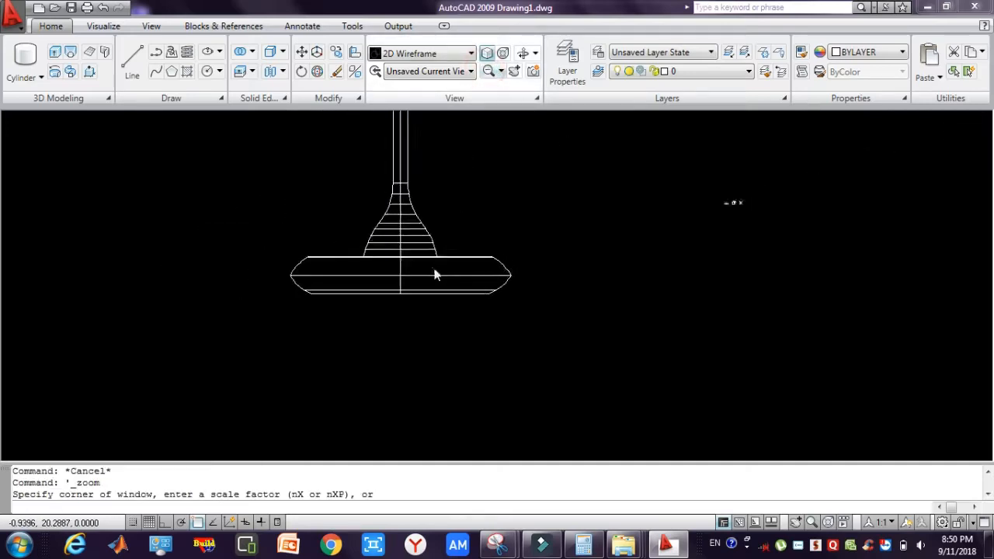
key(Escape)
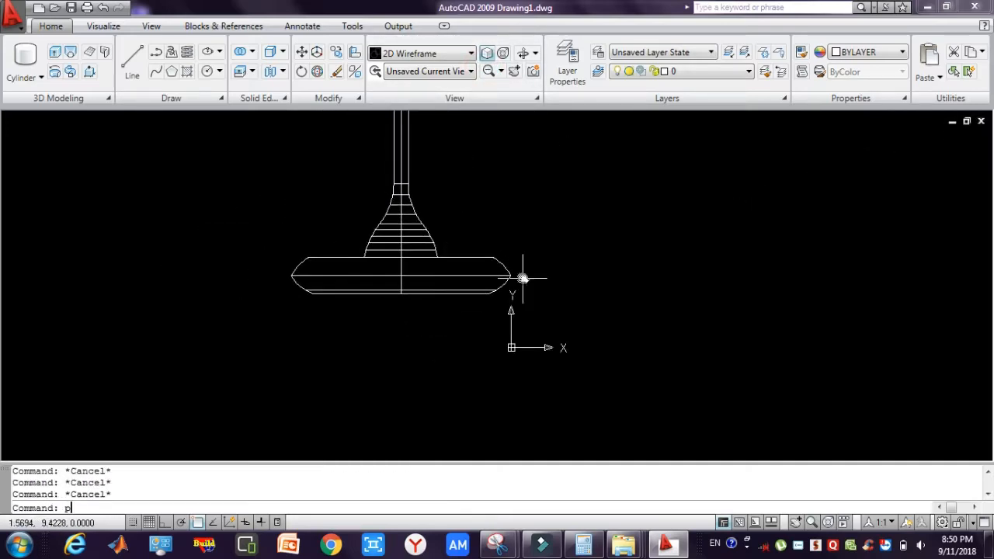
text(p)
key(Return)
mouse_move(486, 222)
mouse_down()
mouse_move(497, 333)
mouse_move(450, 346)
mouse_move(513, 347)
mouse_move(496, 351)
mouse_up()
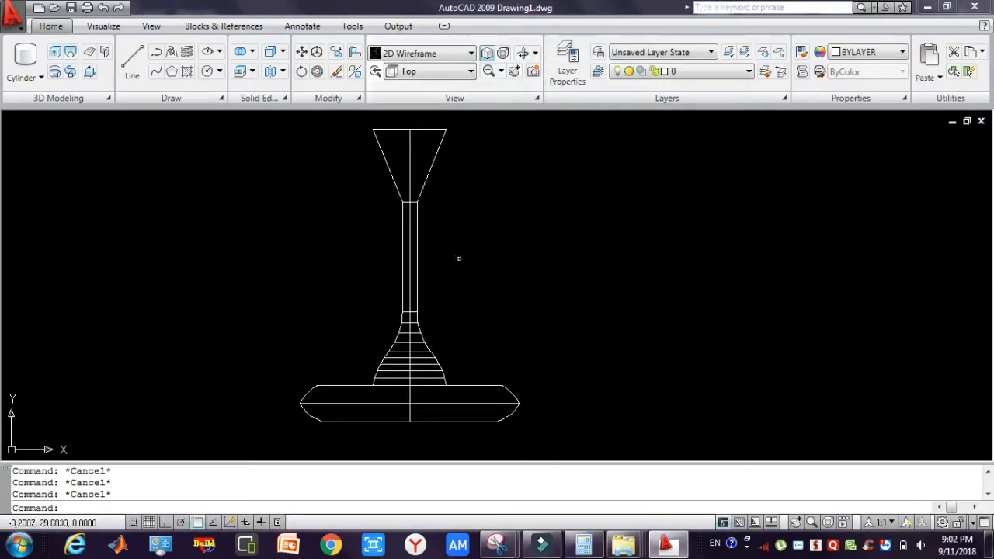
click(522, 53)
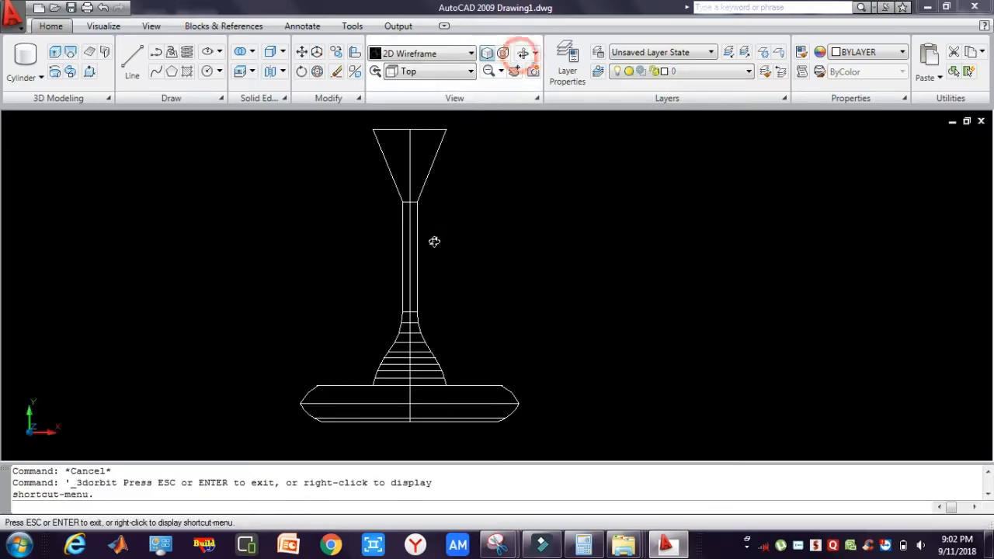
mouse_move(435, 245)
mouse_down()
mouse_move(489, 215)
mouse_move(486, 202)
mouse_move(450, 184)
mouse_move(528, 197)
mouse_move(497, 254)
mouse_move(479, 259)
mouse_move(506, 291)
mouse_move(458, 316)
mouse_move(466, 373)
mouse_move(452, 385)
mouse_move(527, 331)
mouse_up()
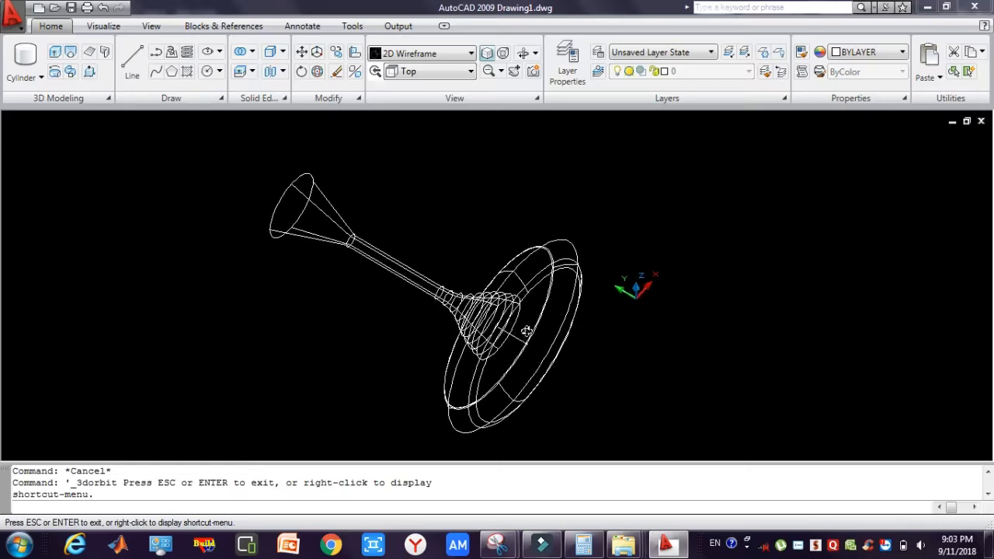
key(Escape)
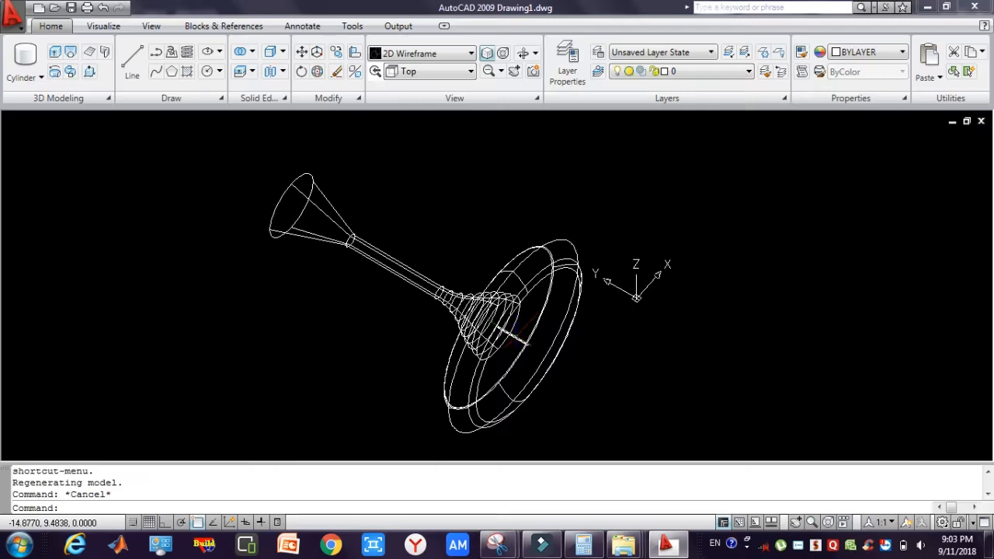
click(516, 335)
key(Delete)
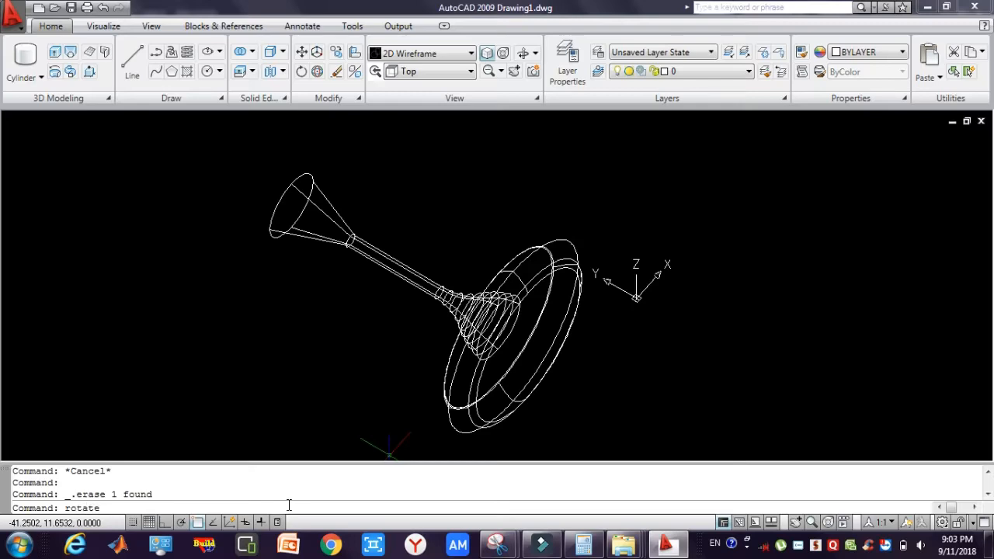
Rotate both revolved solids in 3D by 90 degrees about the X axis through the origin 0,0,0.
key(Return)
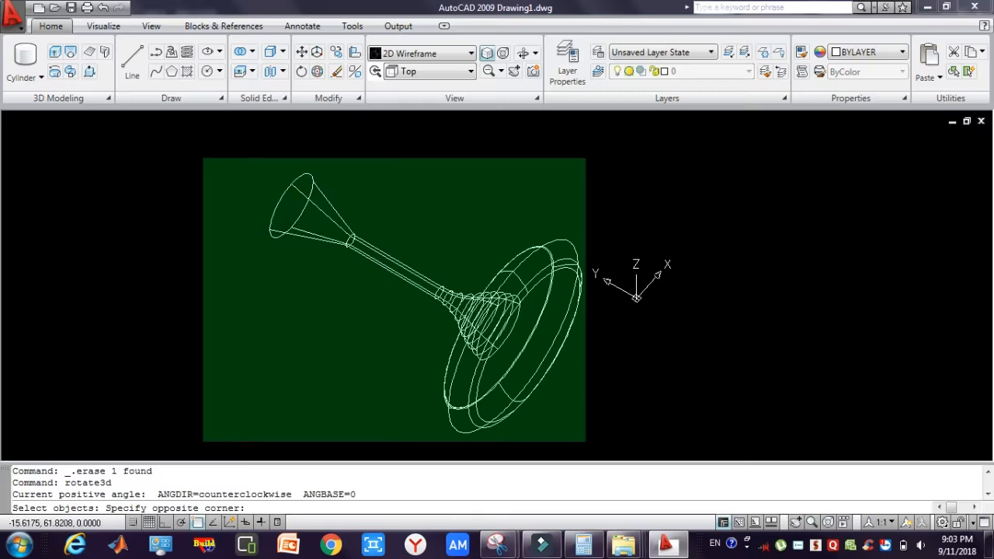
click(203, 156)
key(Return)
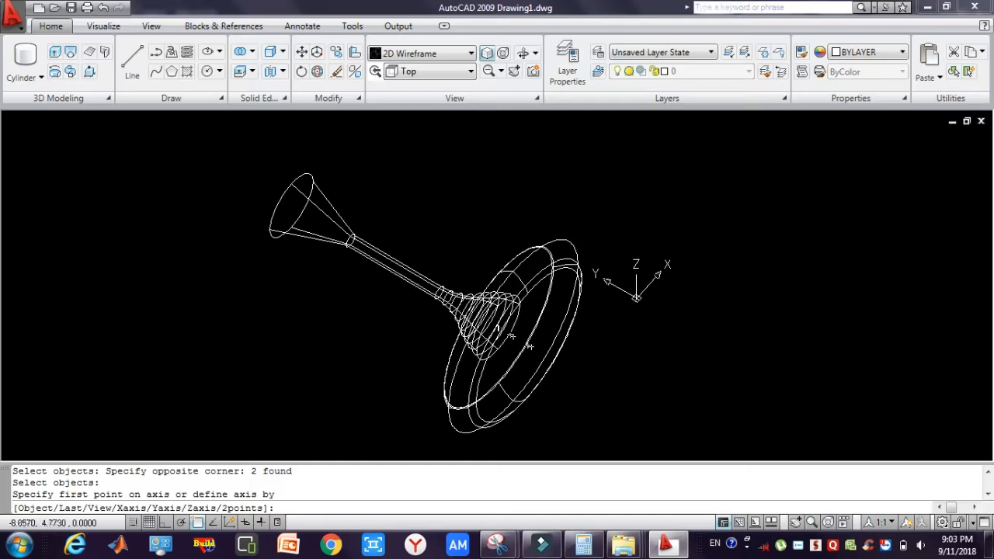
shift+right_click(602, 341)
click(633, 184)
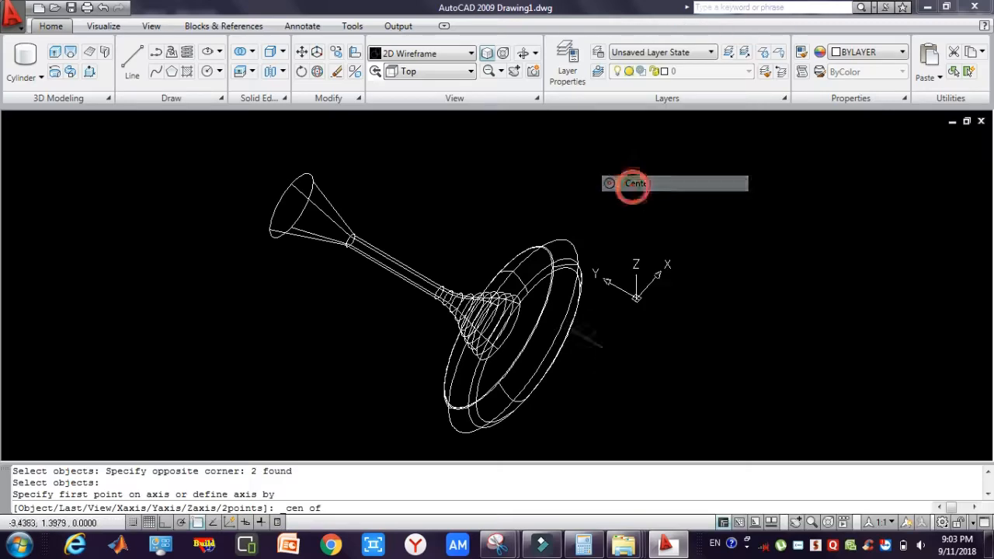
right_click(574, 376)
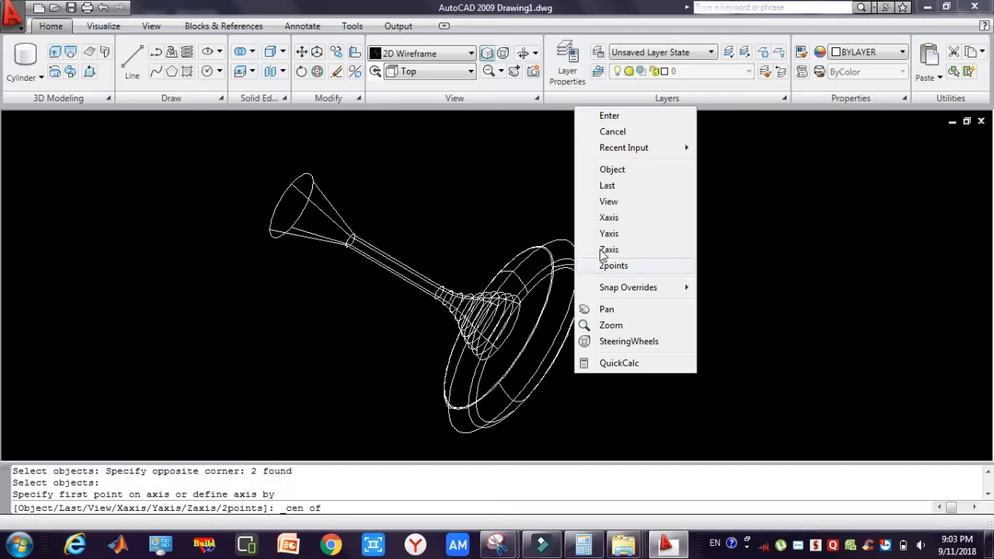
click(605, 219)
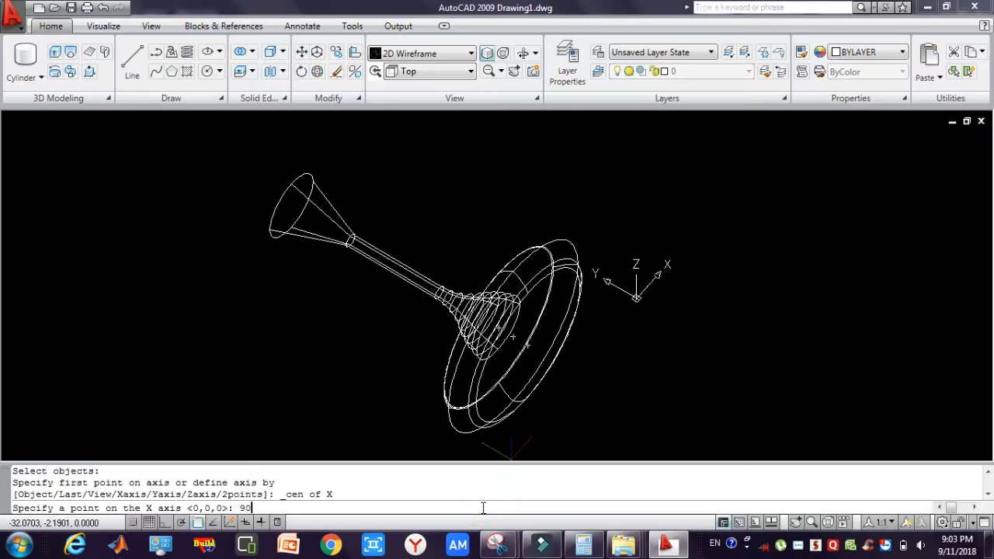
text(90)
key(Return)
key(Return)
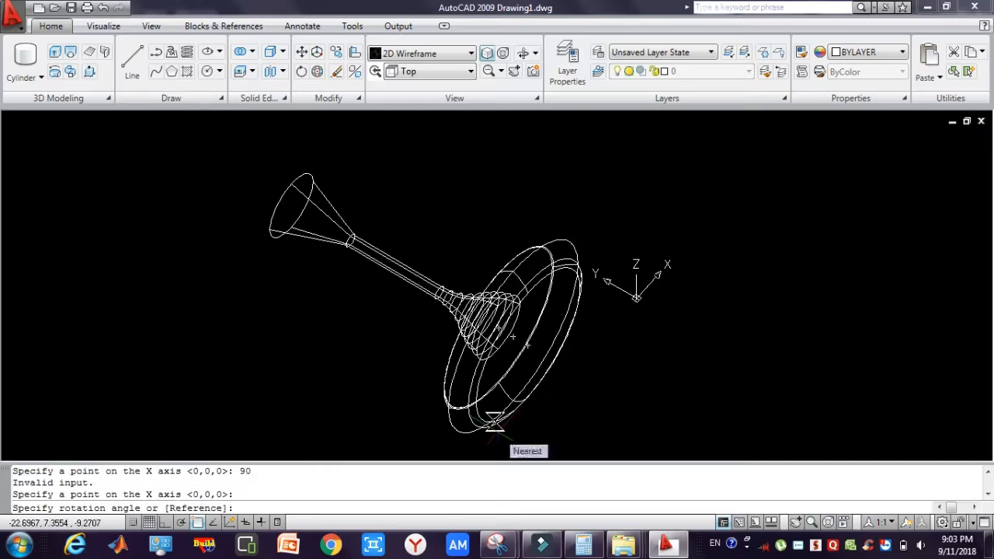
key(Return)
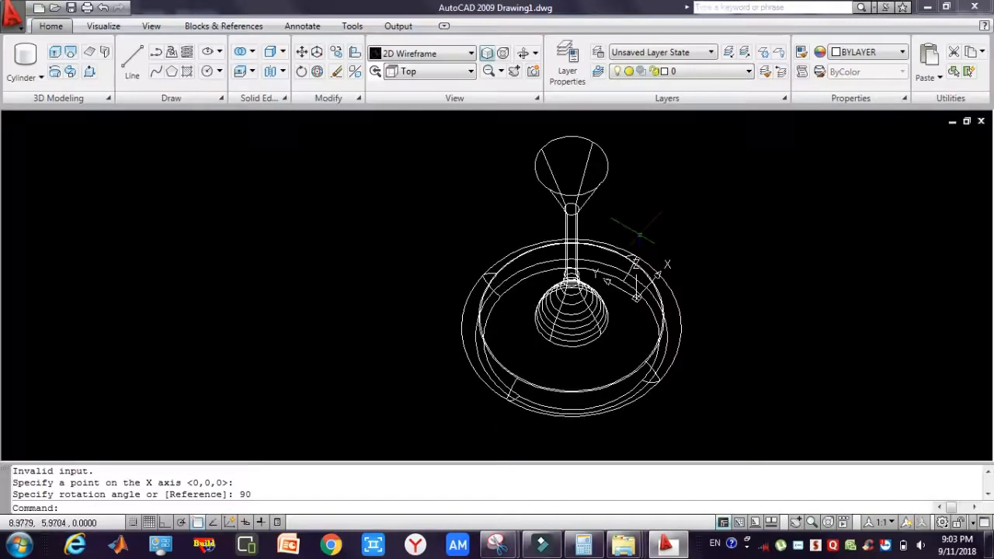
key(Escape)
key(Escape)
key(Escape)
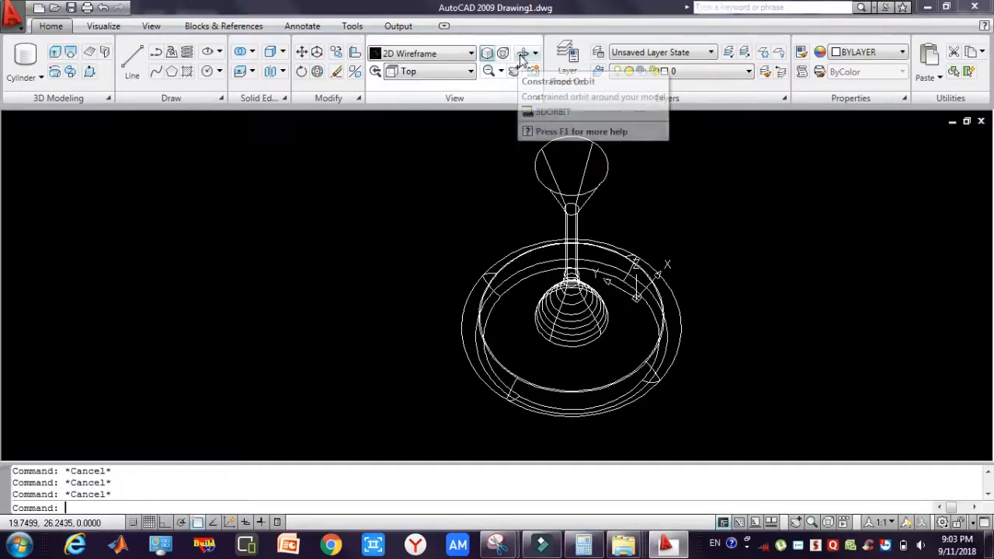
Orbit around the rotated model to examine its flared top, stem and wide base from a lower angle.
click(523, 53)
drag(524, 211, 542, 254)
key(Escape)
key(Escape)
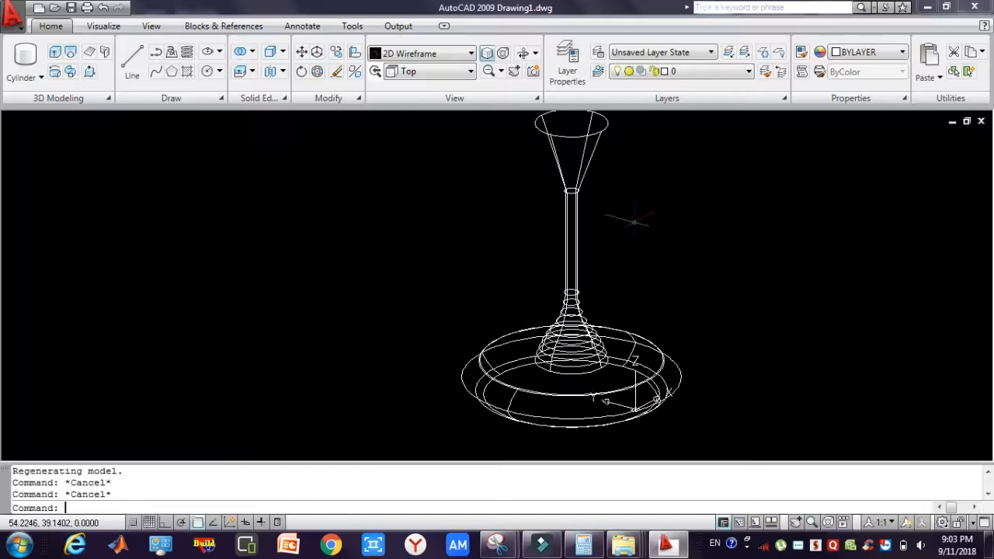
text(p)
key(Return)
drag(670, 275, 557, 287)
key(Escape)
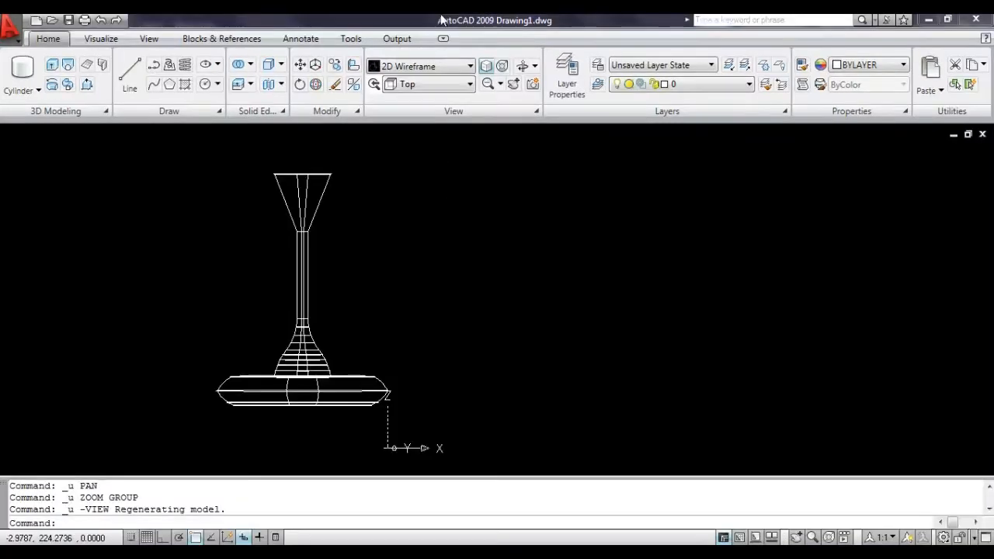
Switch to the Top view and clear empty drawing space beside the circular base.
click(423, 86)
click(417, 128)
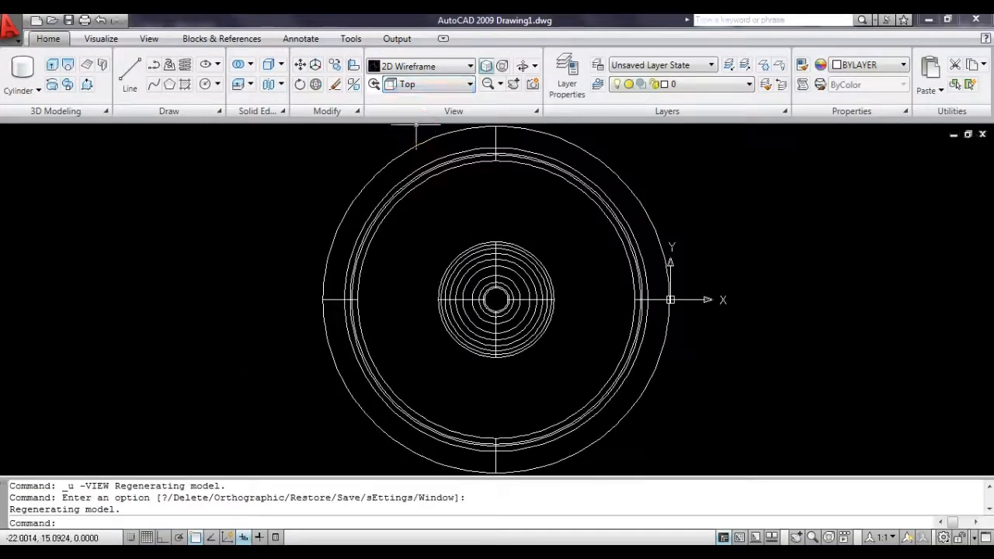
click(488, 84)
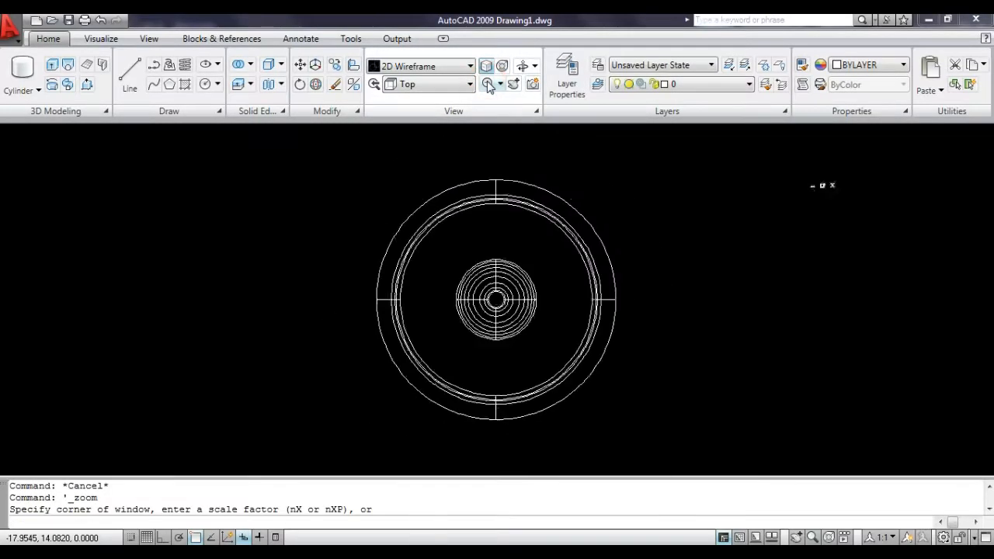
text(p)
key(Return)
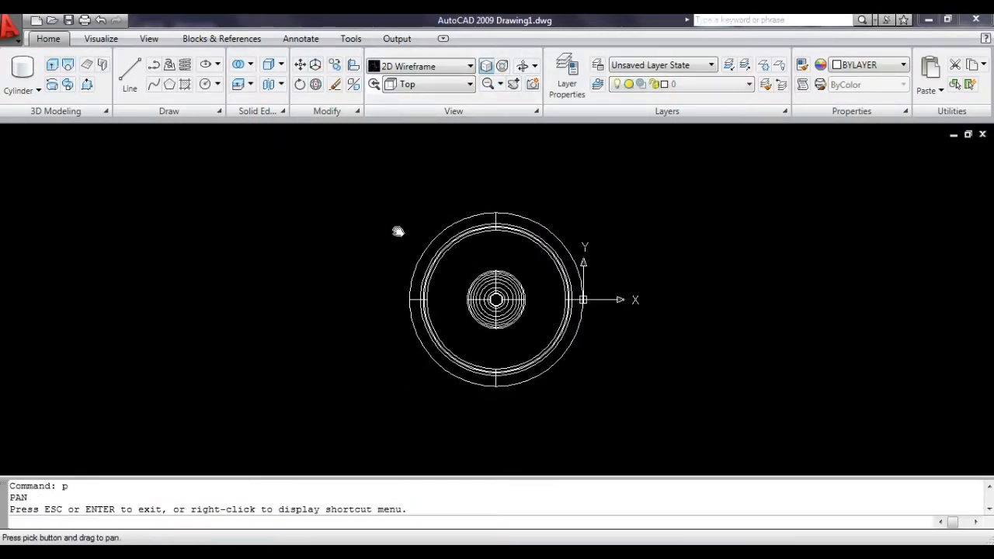
drag(638, 272, 315, 273)
key(Escape)
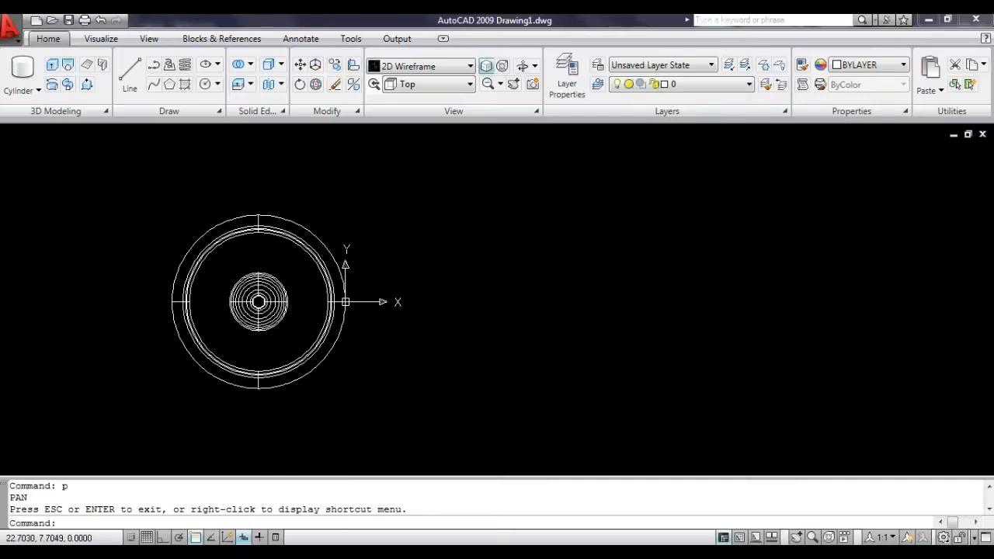
Draw a rectangle 60 units wide and 15 units high in the empty space beside the circular base.
key(Escape)
key(Escape)
text(rec)
key(Return)
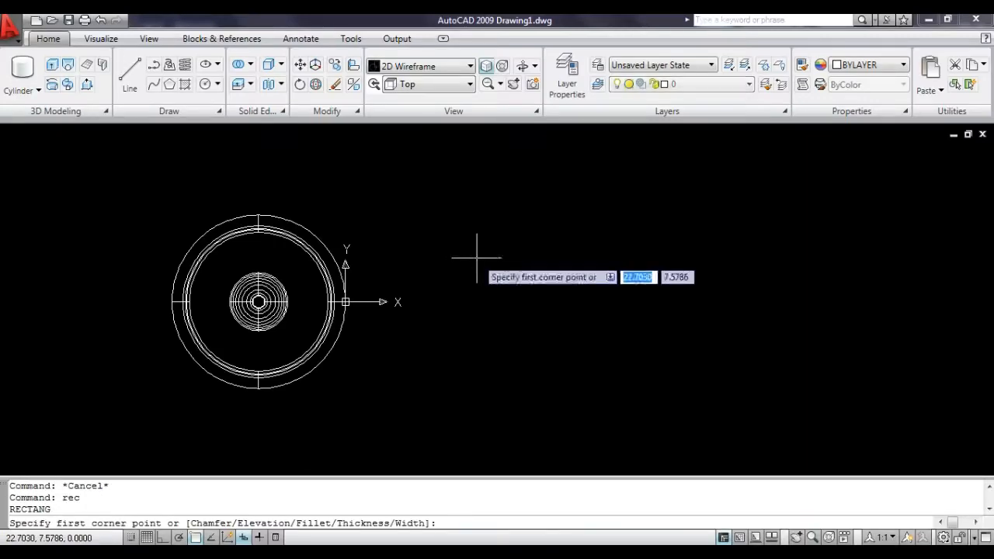
click(464, 270)
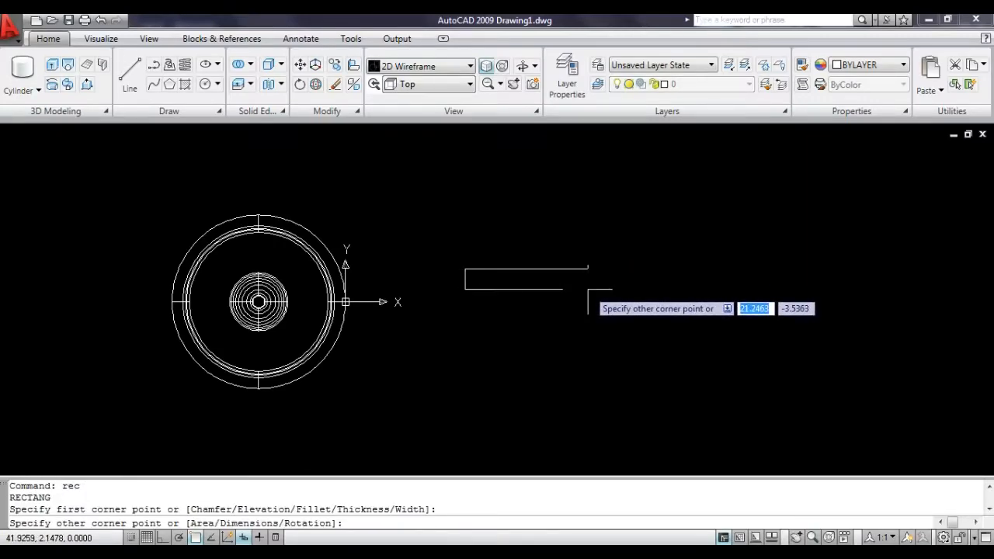
text(60)
key(Tab)
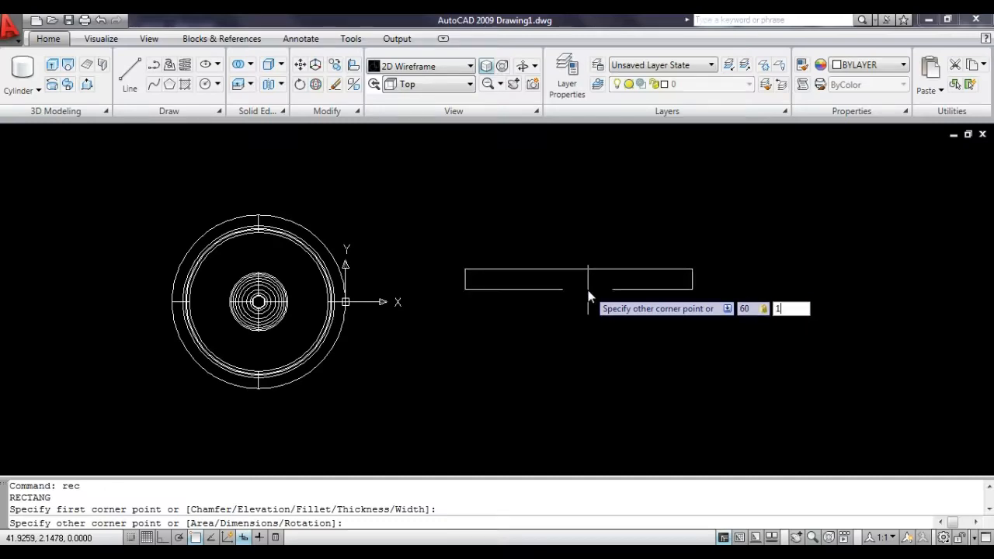
text(15)
key(Return)
key(Escape)
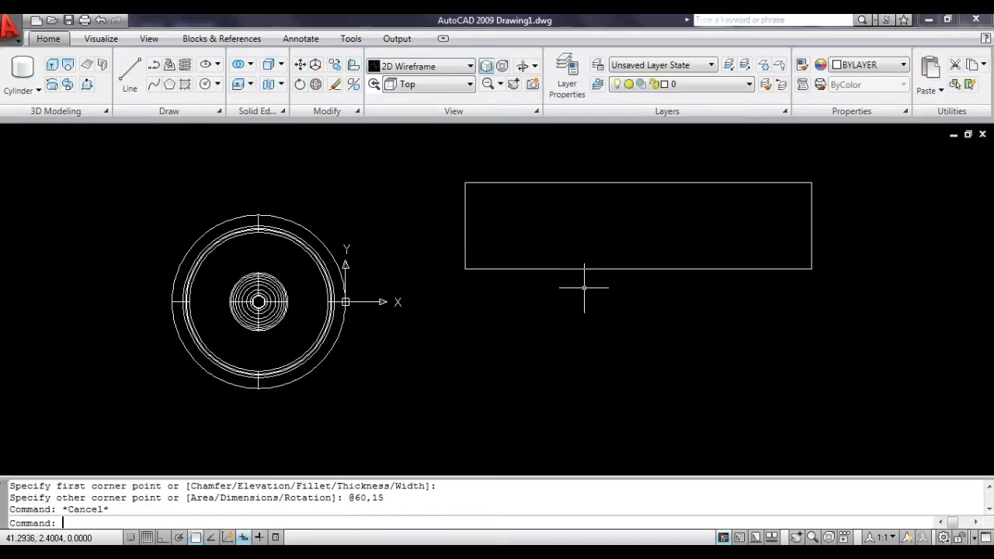
Move the rectangle closer to the circular base, roughly level with its centre.
click(583, 285)
click(541, 214)
text(m)
key(Return)
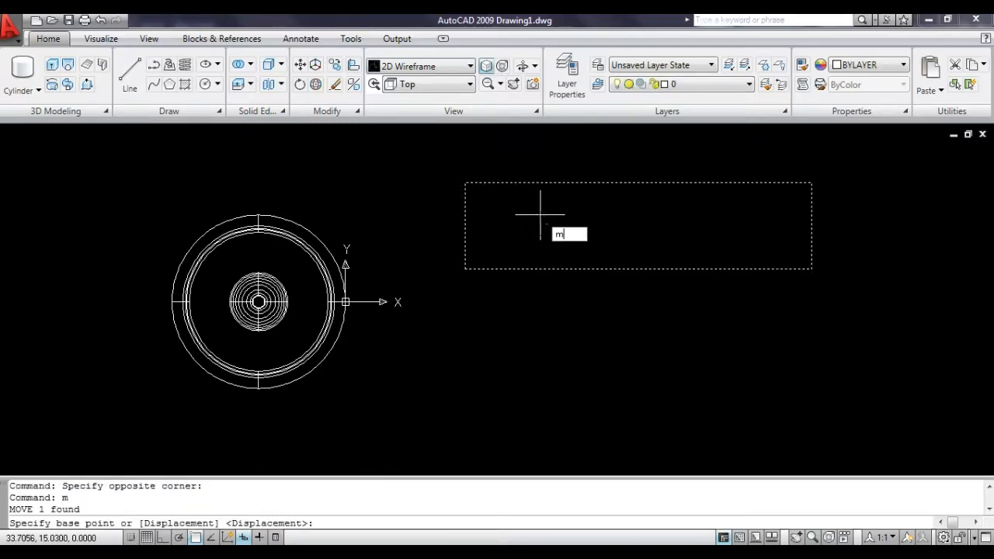
click(557, 217)
click(513, 282)
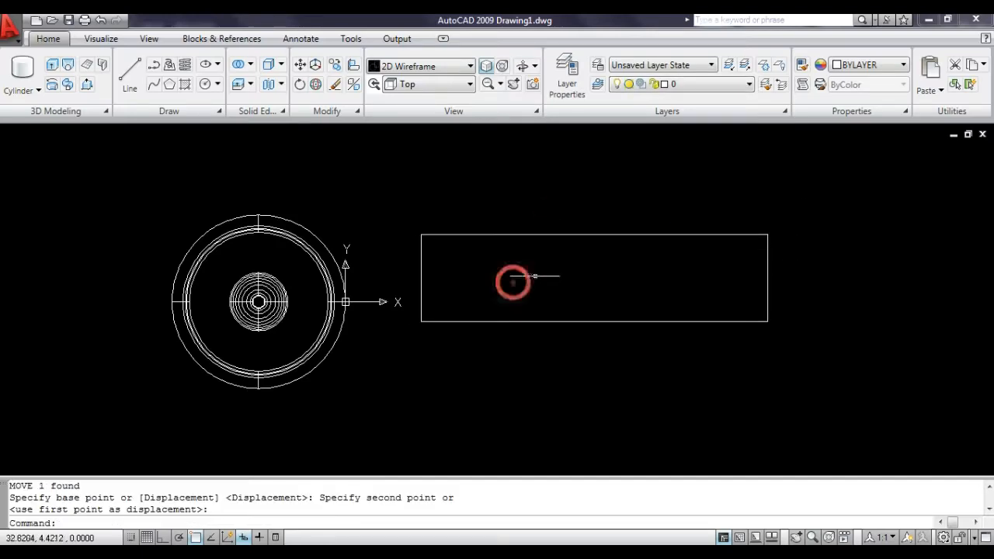
key(Escape)
Stretch the upper corner of the rectangle's far end 2.5 units straight down.
click(577, 267)
click(544, 215)
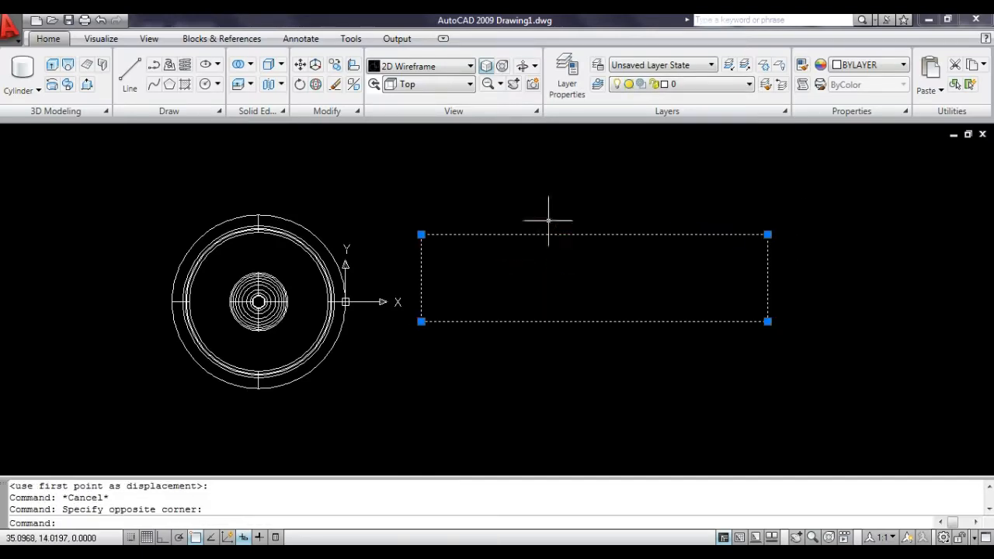
click(767, 234)
text(2)
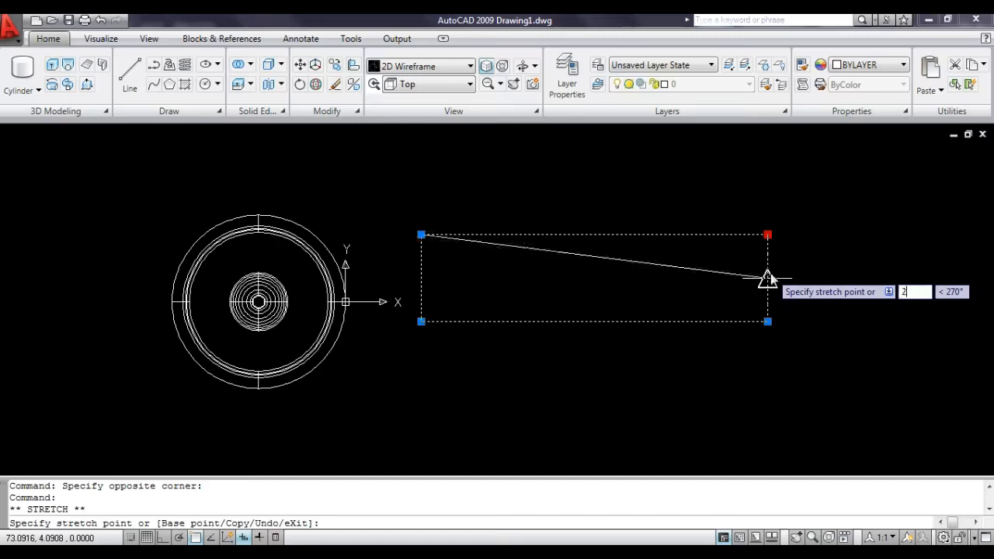
text(.5)
key(Return)
key(Escape)
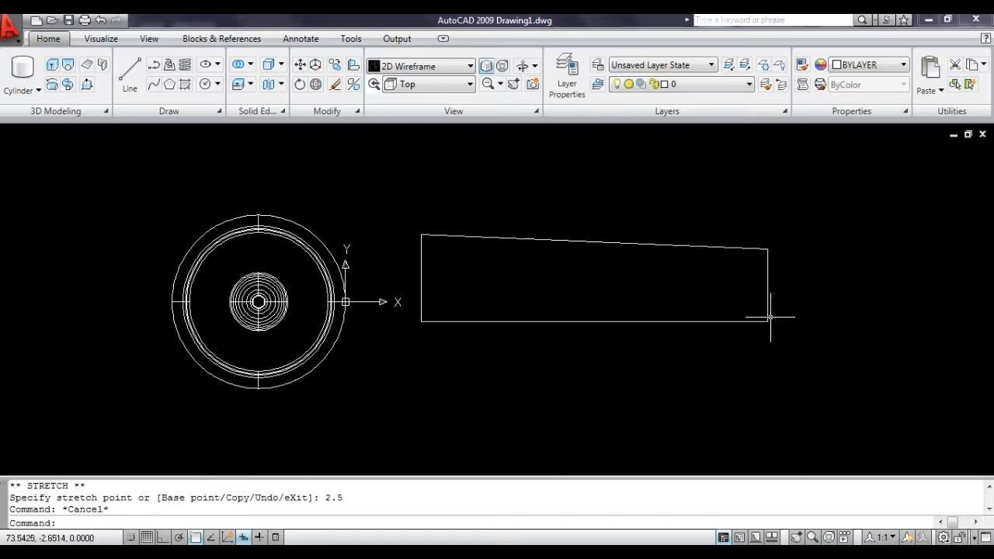
Stretch the lower corner of the rectangle's far end 2.5 units straight up to complete the symmetric taper.
click(770, 317)
click(767, 319)
click(767, 321)
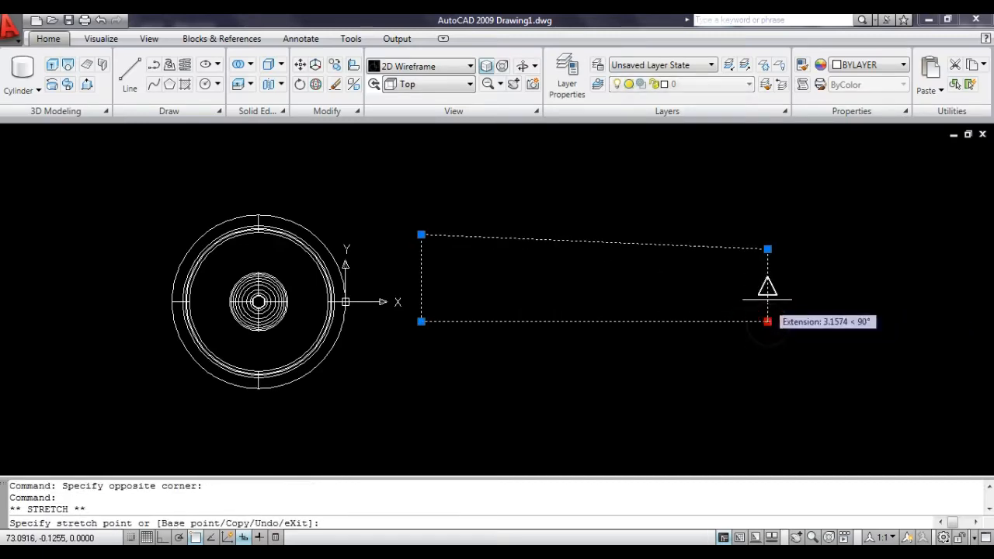
text(2.5)
key(Return)
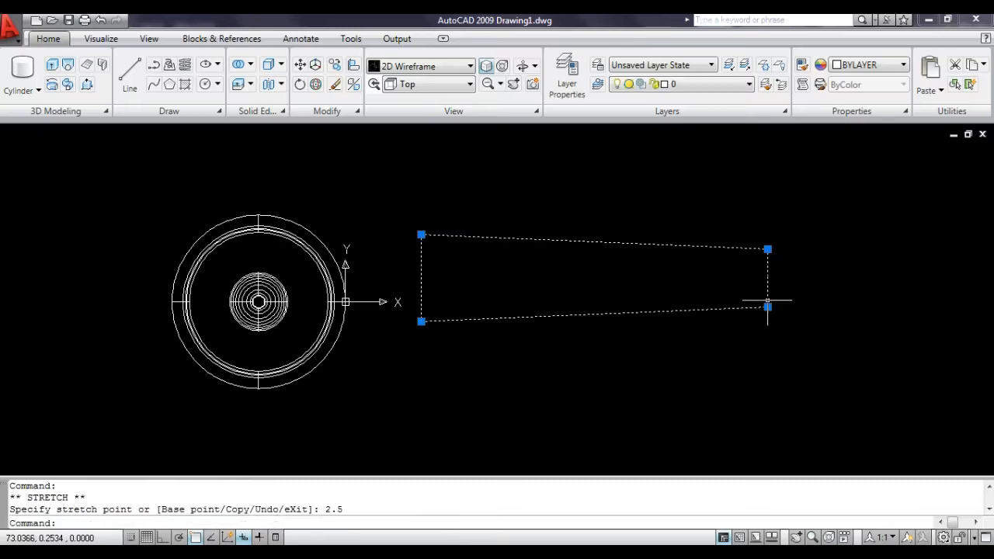
key(Escape)
key(Escape)
key(Escape)
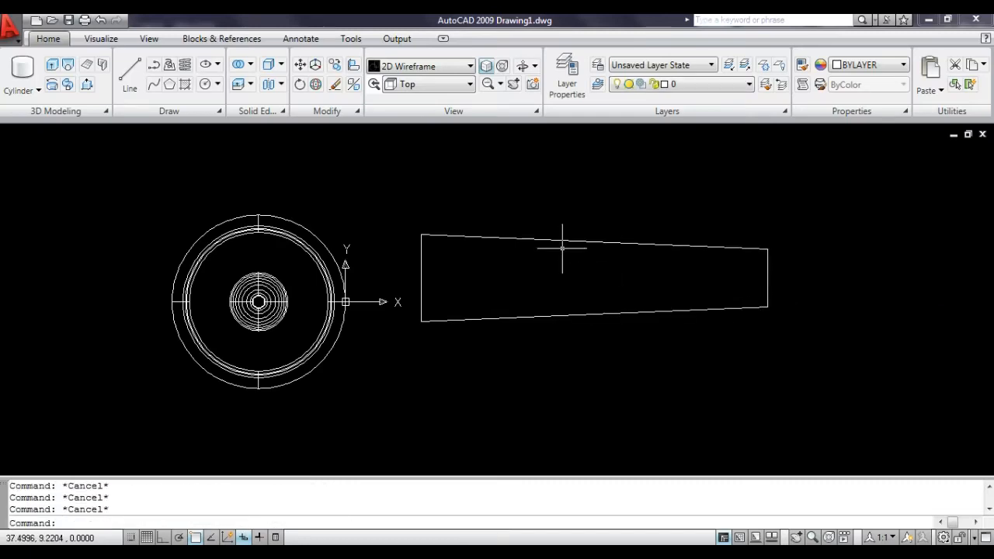
Fillet all corners of the tapered outline at once as a polyline with a radius of 2.5.
text(f)
key(Return)
text(r)
key(Return)
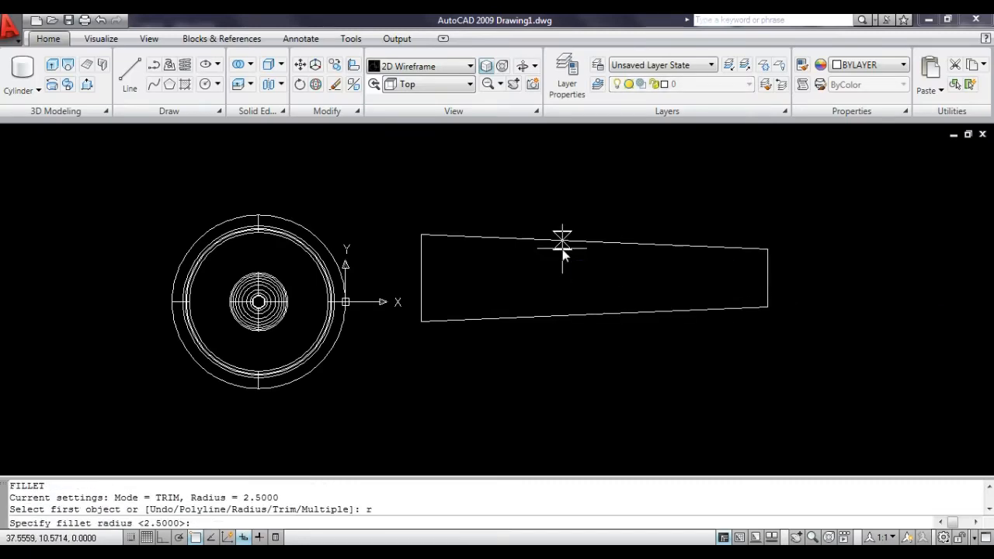
text(2.5)
key(Return)
text(p)
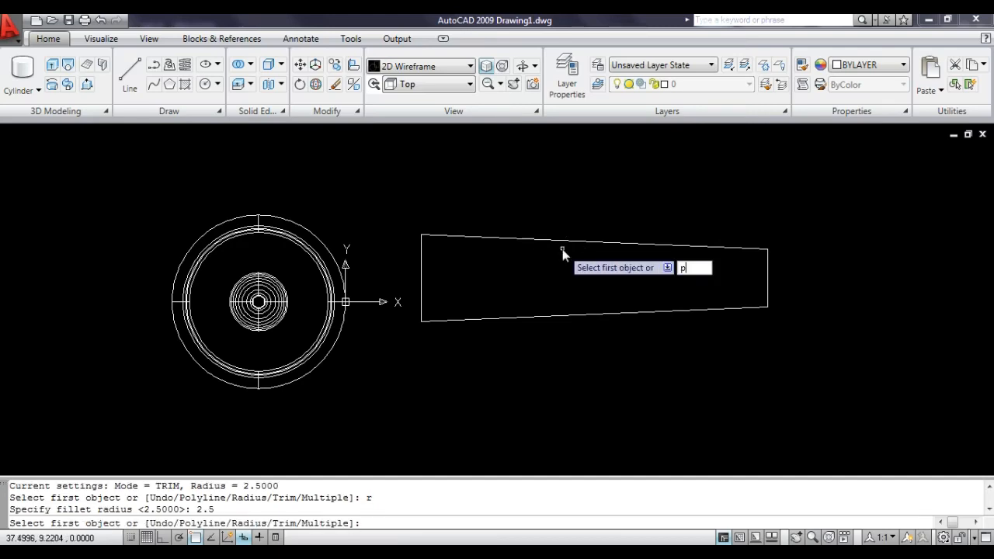
key(Return)
click(559, 241)
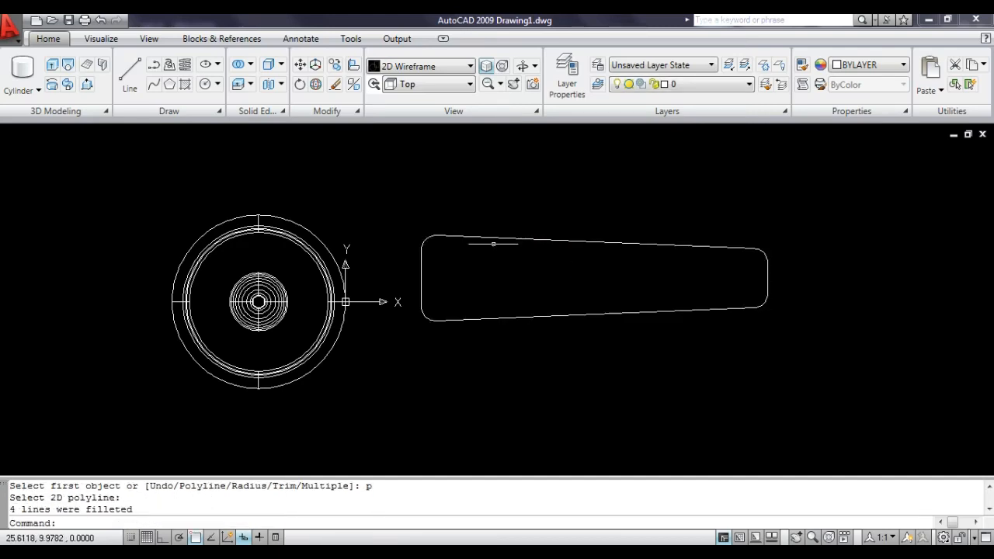
key(Escape)
key(Escape)
Draw a small circle centred on the midpoint of the tapered outline's wide end edge.
text(c)
key(Return)
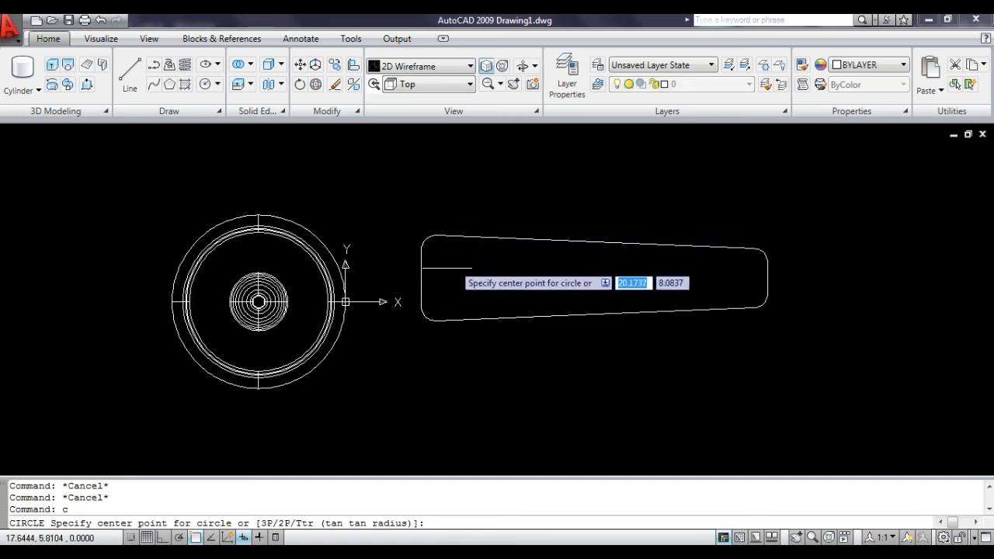
click(420, 275)
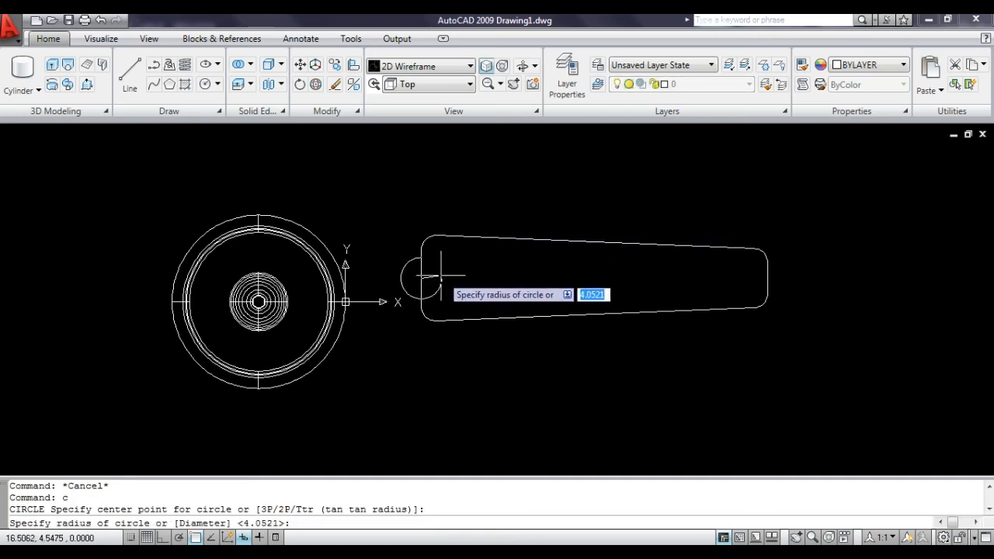
click(440, 274)
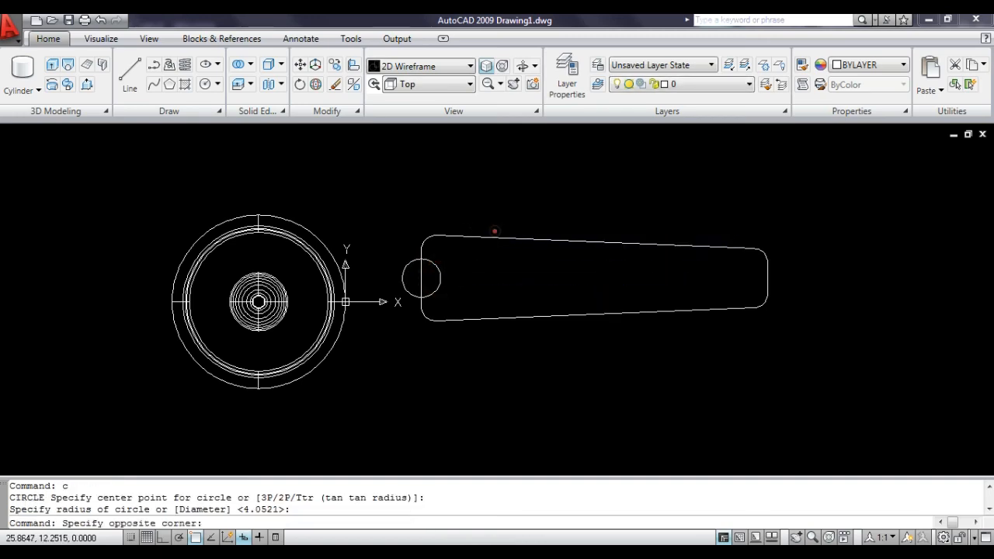
Trim away the half of the small circle outside the tapered outline, using the outline as cutting edge.
click(477, 251)
text(tr)
key(Return)
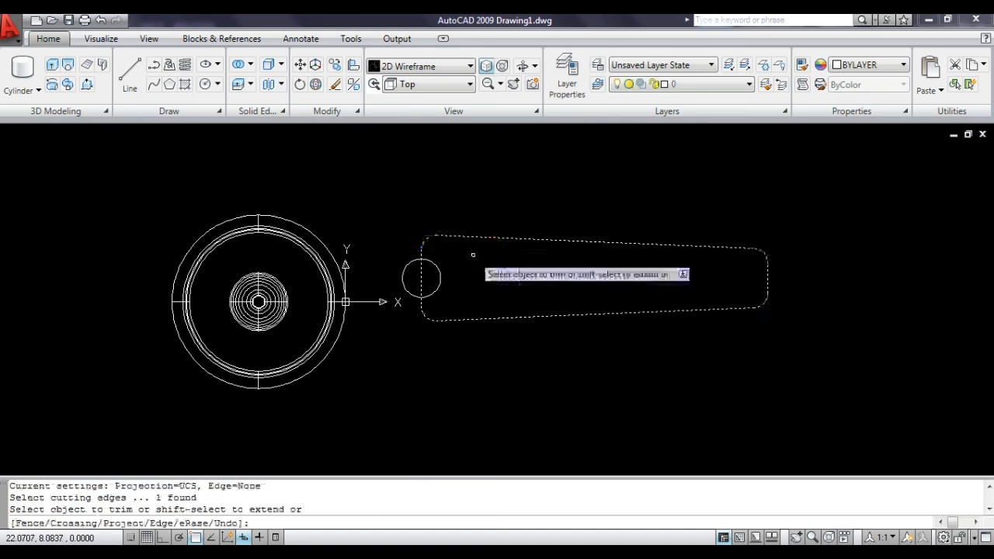
click(409, 268)
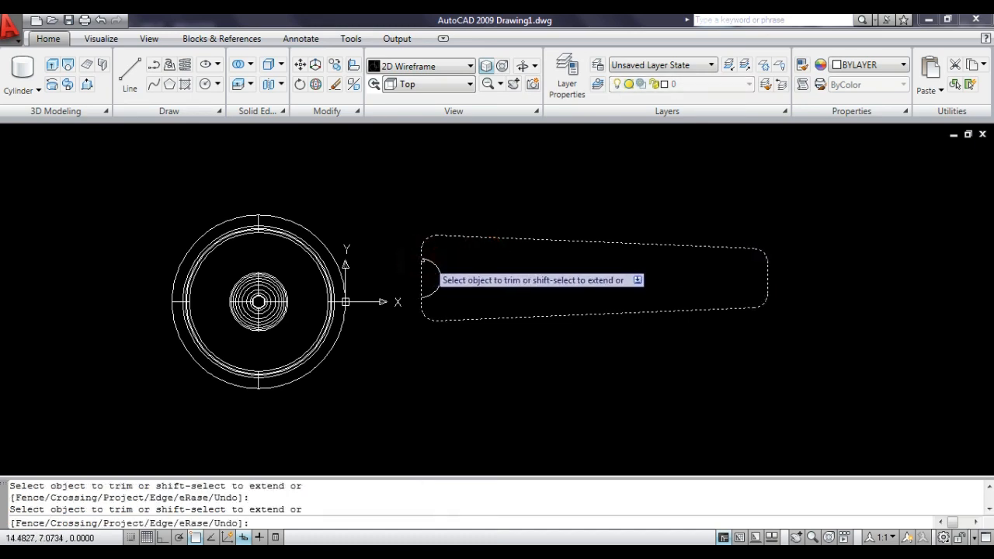
key(Escape)
key(Escape)
Trim the wide end edge between the arc's endpoints, using the arc as cutting edge, to open a notch.
click(437, 265)
click(428, 276)
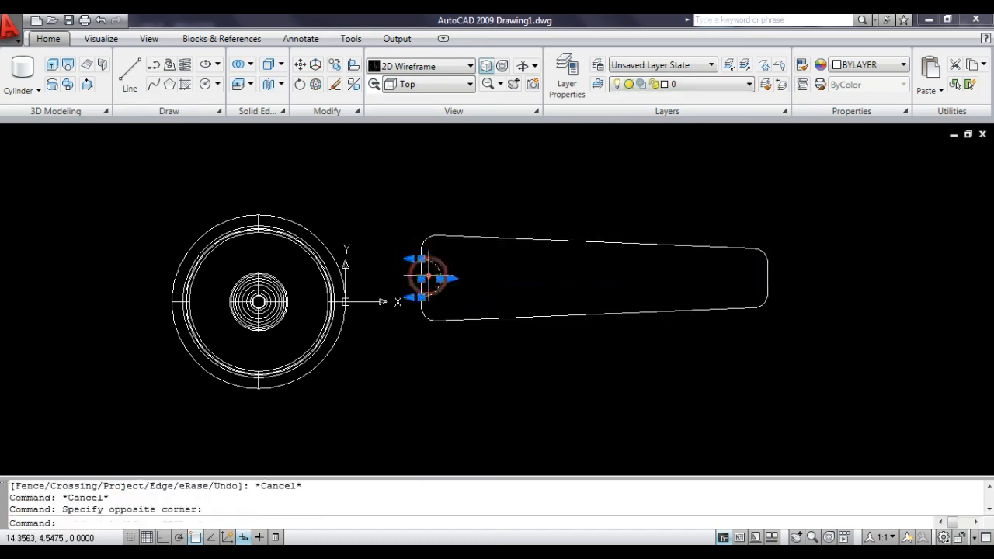
key(space)
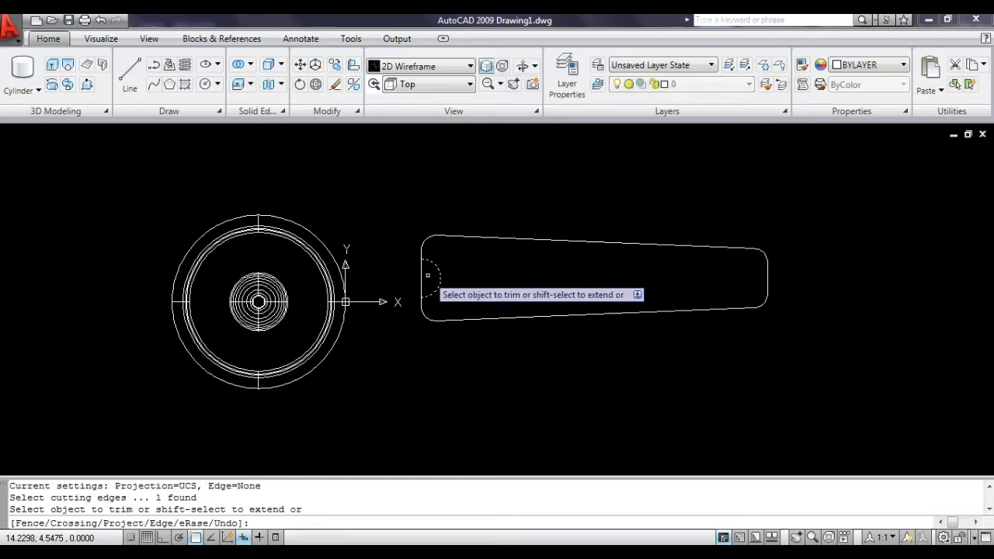
click(421, 276)
key(Escape)
key(Escape)
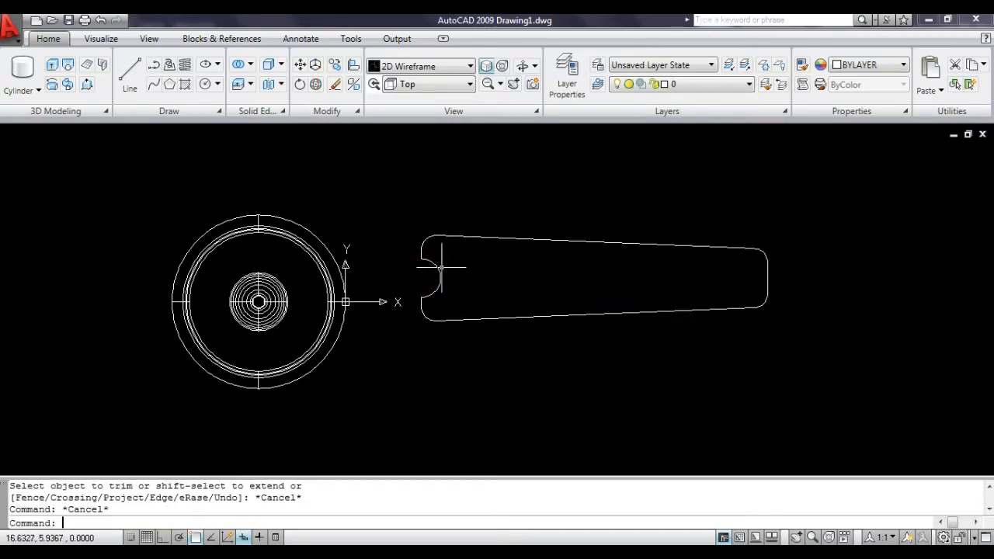
Turn object snap off and pull the notch arc's midpoint toward the end edge to make the notch shallow.
click(436, 266)
click(438, 276)
click(440, 278)
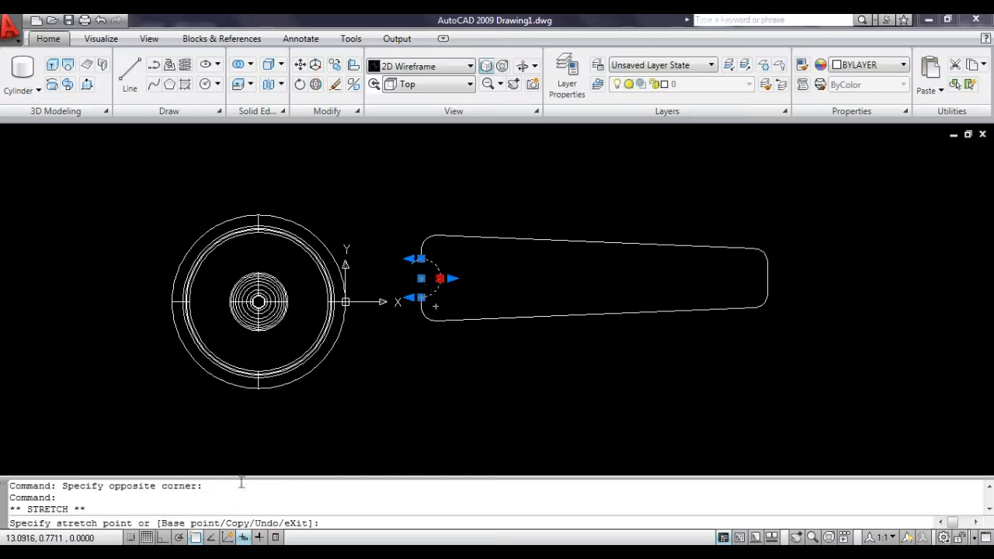
click(195, 538)
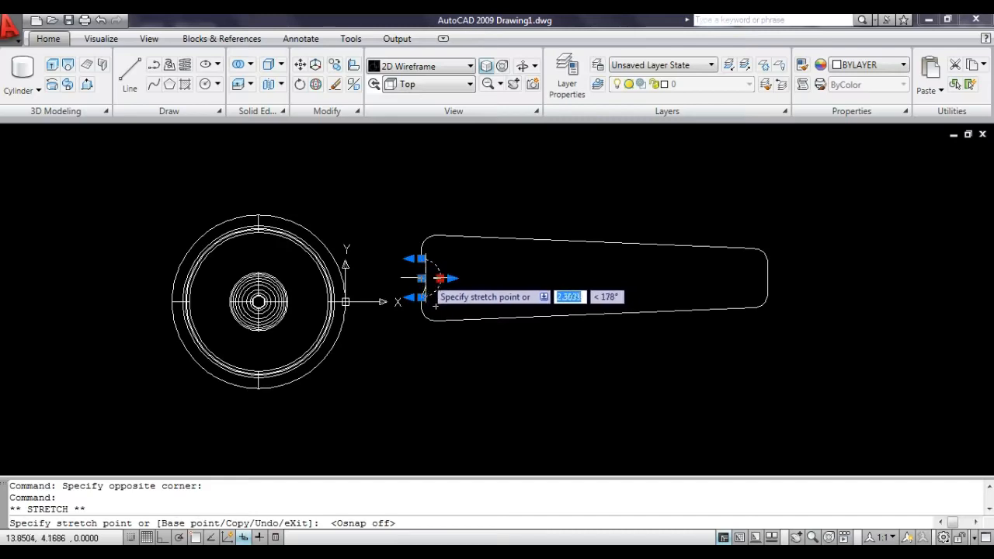
click(427, 278)
key(Escape)
key(Escape)
key(Escape)
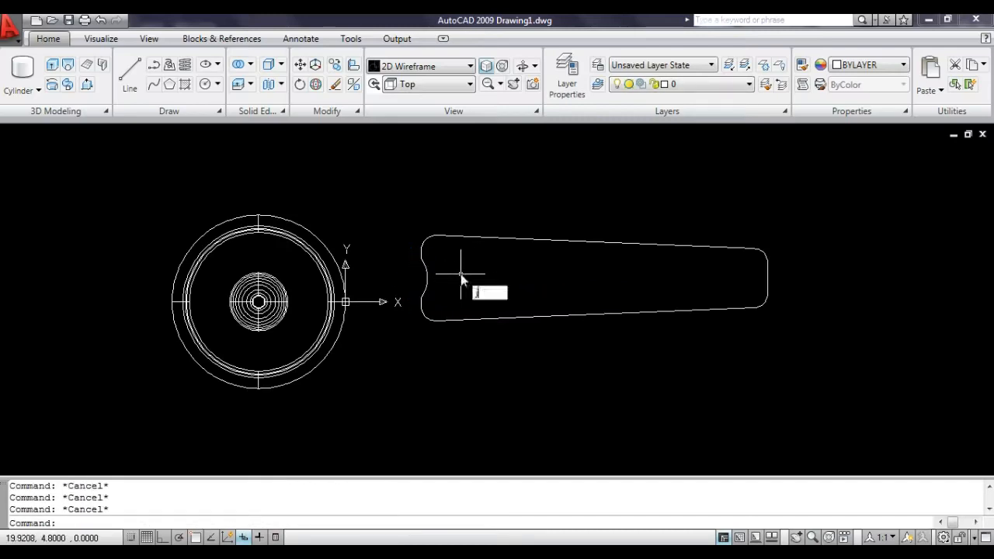
Try to join the tapered outline to the notch arc, using the arc as the source object.
click(460, 273)
key(Escape)
key(Escape)
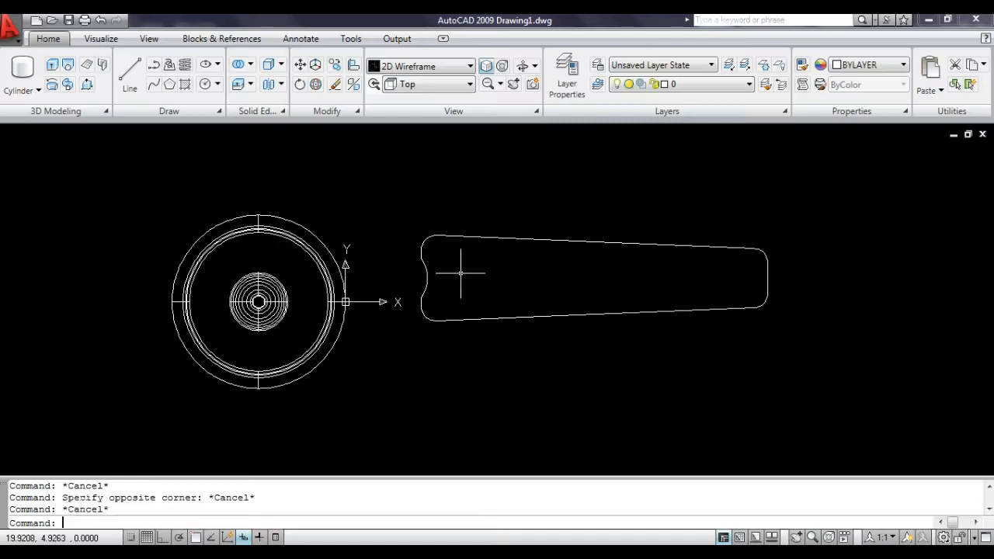
text(j)
key(Return)
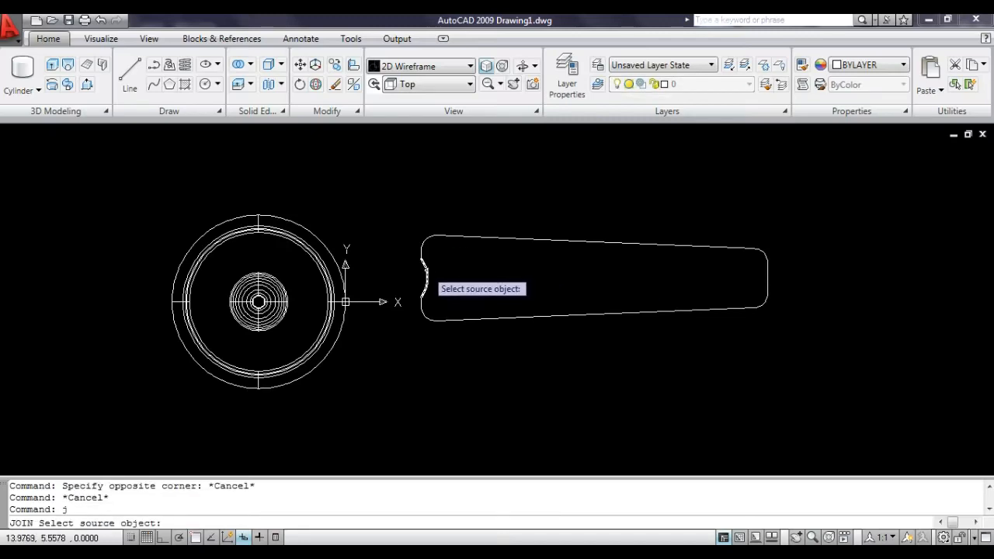
click(426, 269)
click(515, 350)
click(397, 229)
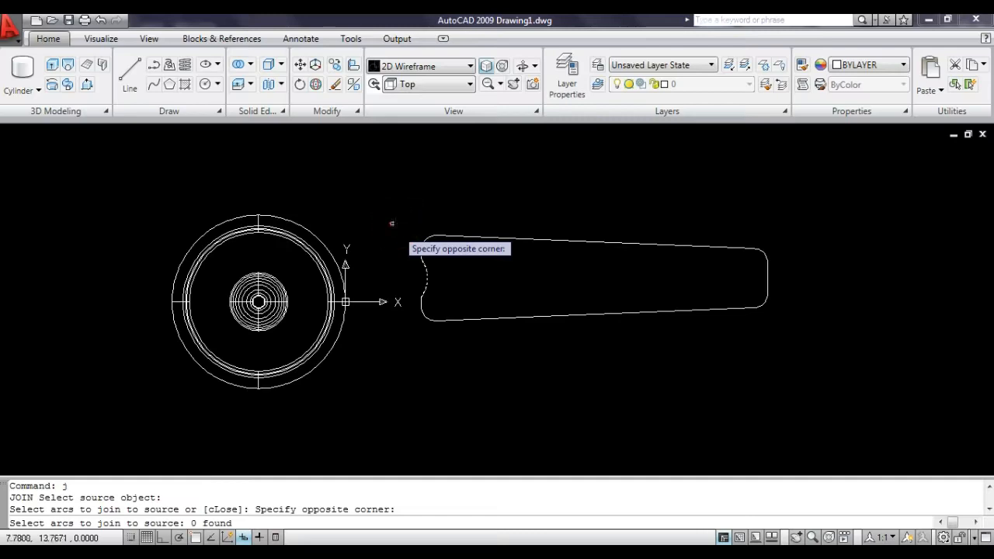
click(562, 362)
click(391, 224)
click(777, 315)
key(Escape)
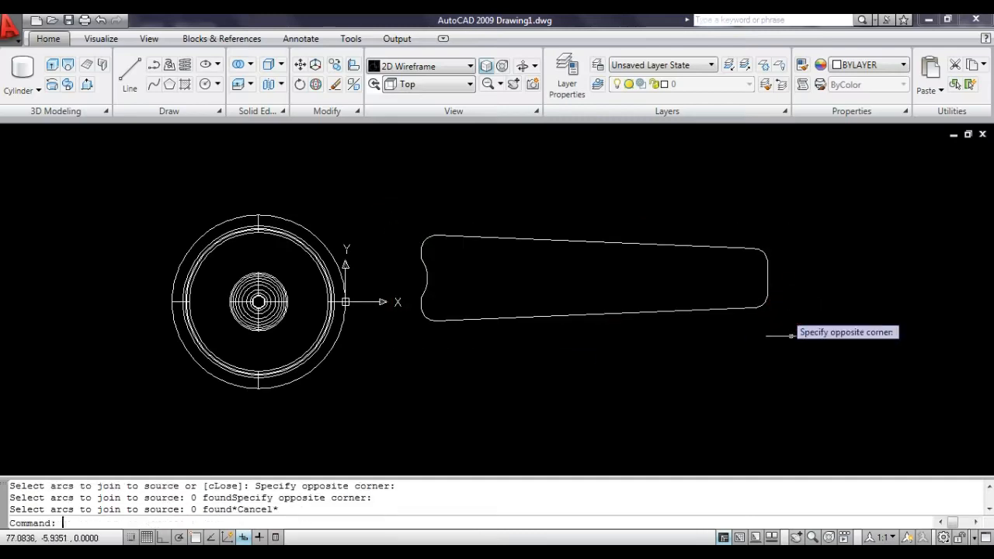
Join the notch arc to the tapered outline, using the outline polyline as the source object.
click(790, 336)
click(409, 216)
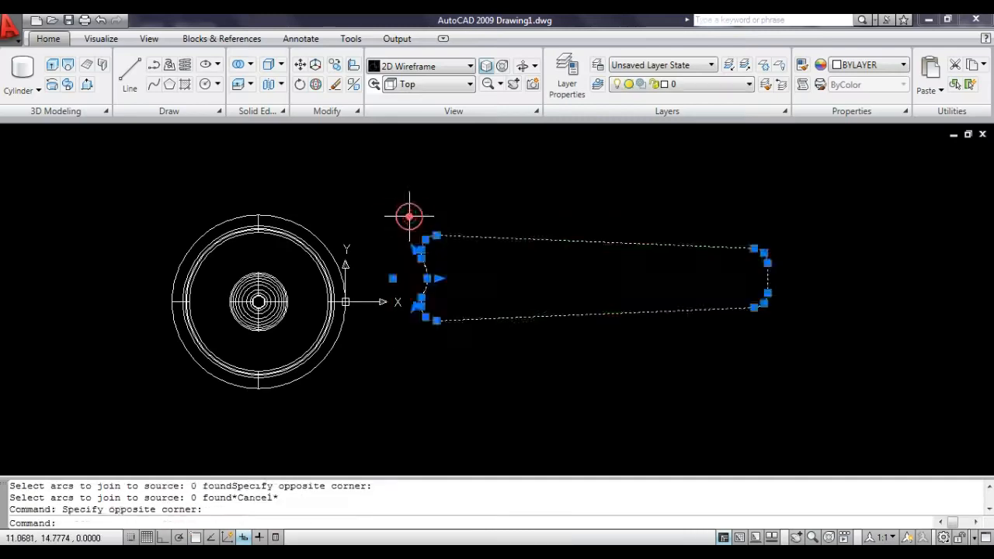
text(j)
key(Return)
click(403, 215)
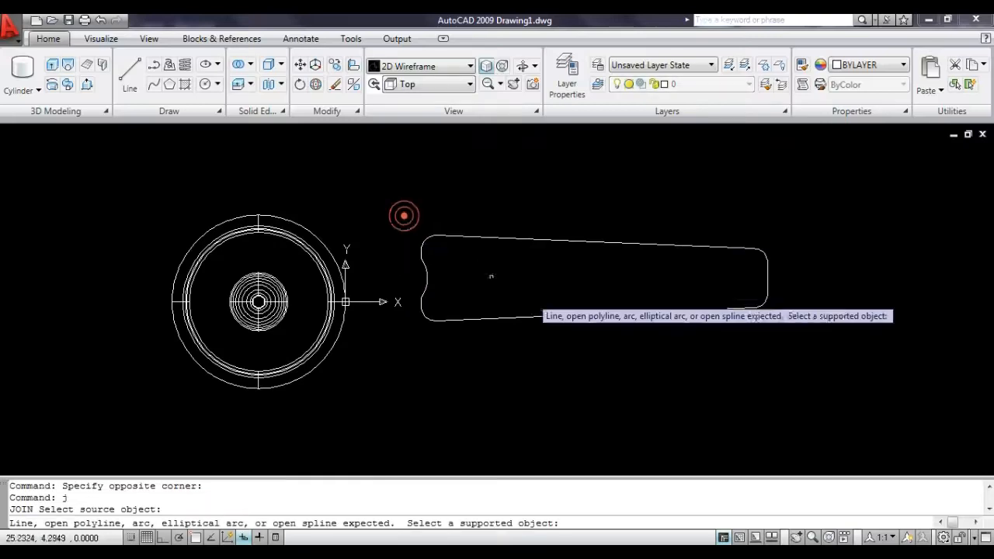
click(656, 311)
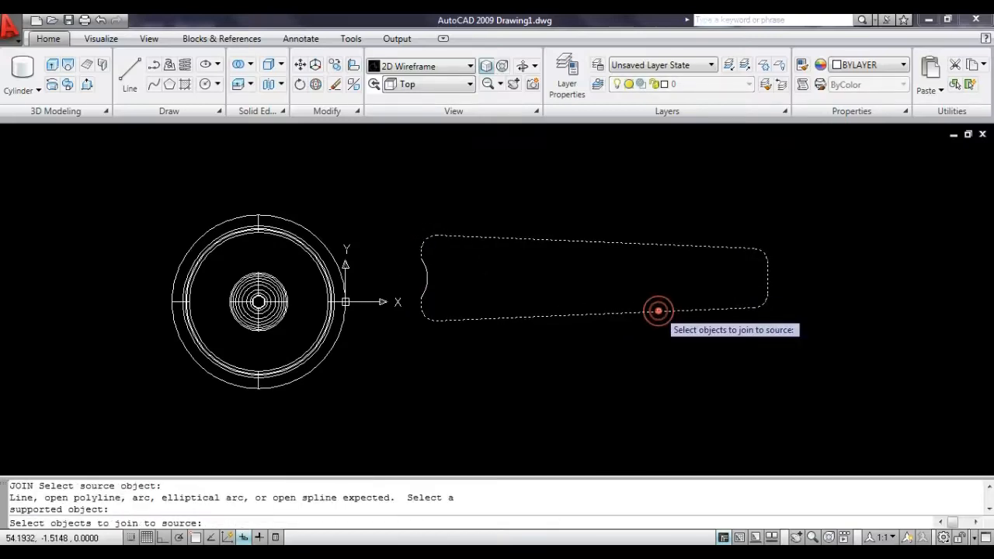
click(446, 303)
click(397, 250)
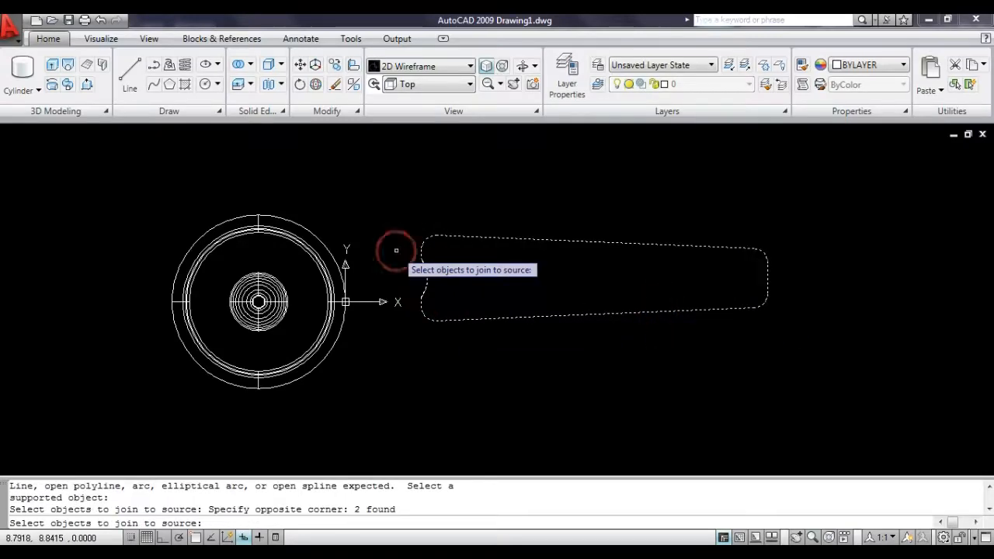
key(Return)
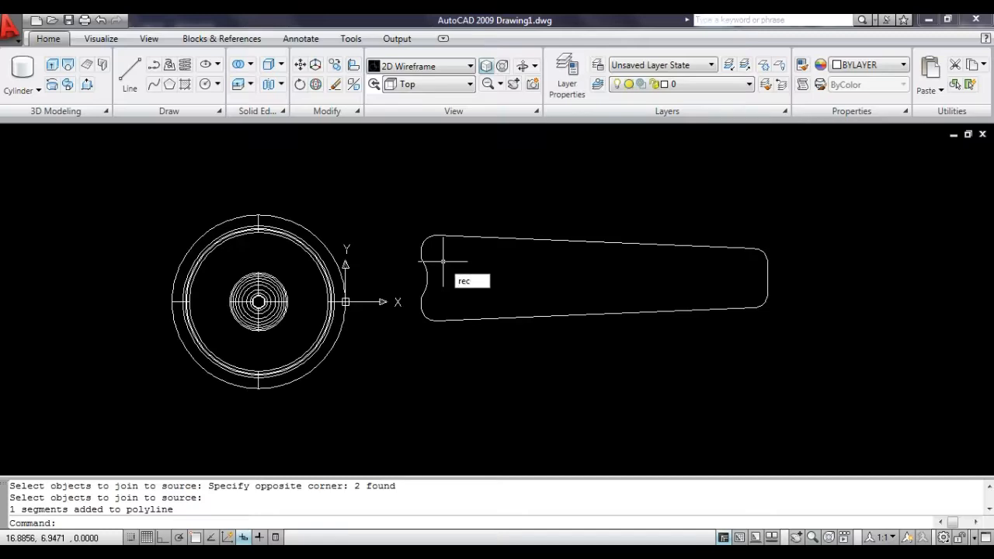
Draw a small flat rectangle about 4 by 1.4 units inside the tapered profile, next to the notch.
key(Return)
click(436, 288)
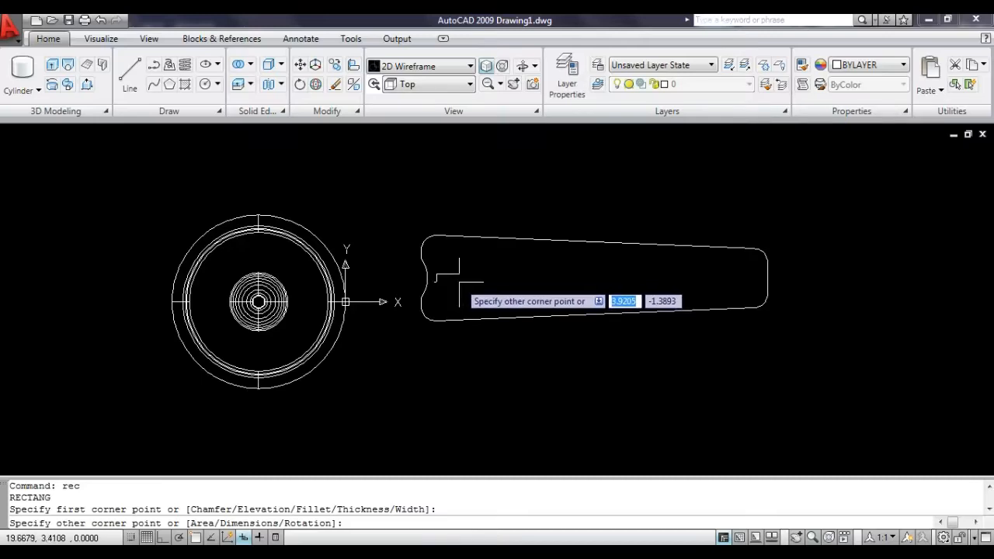
click(462, 282)
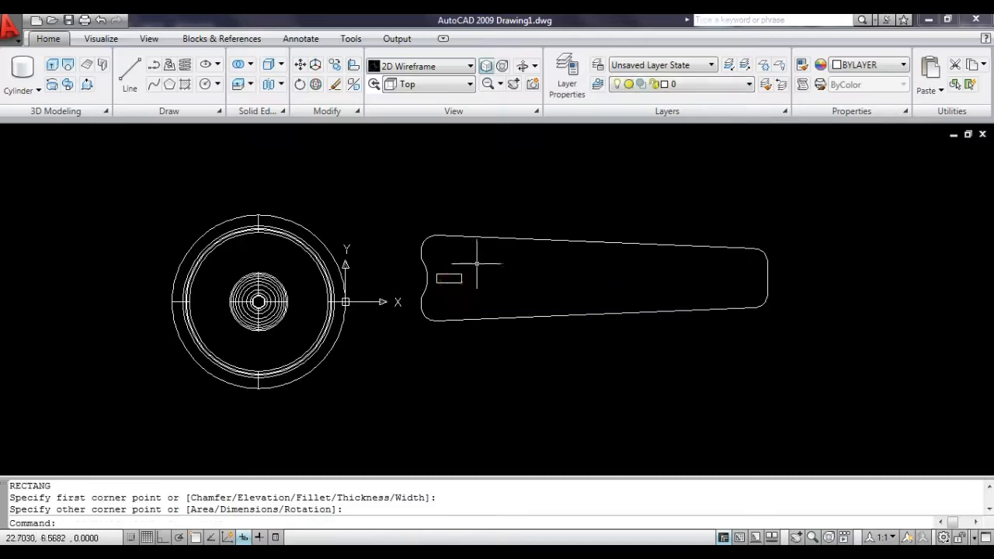
With object snap on, move the small rectangle by the midpoint of its short side farthest from the notch onto the notch arc's midpoint.
key(Escape)
key(Escape)
key(Escape)
text(z)
key(Return)
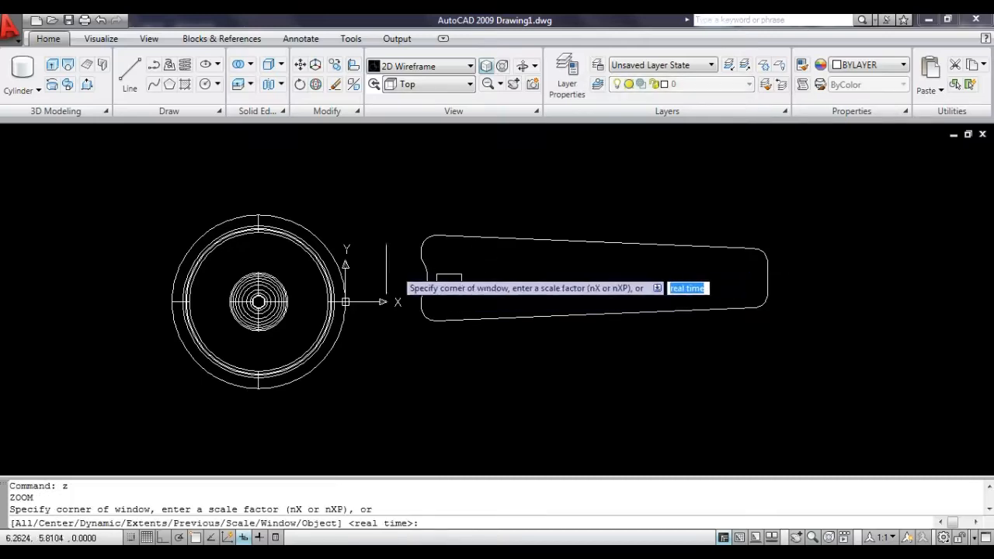
click(386, 259)
click(476, 296)
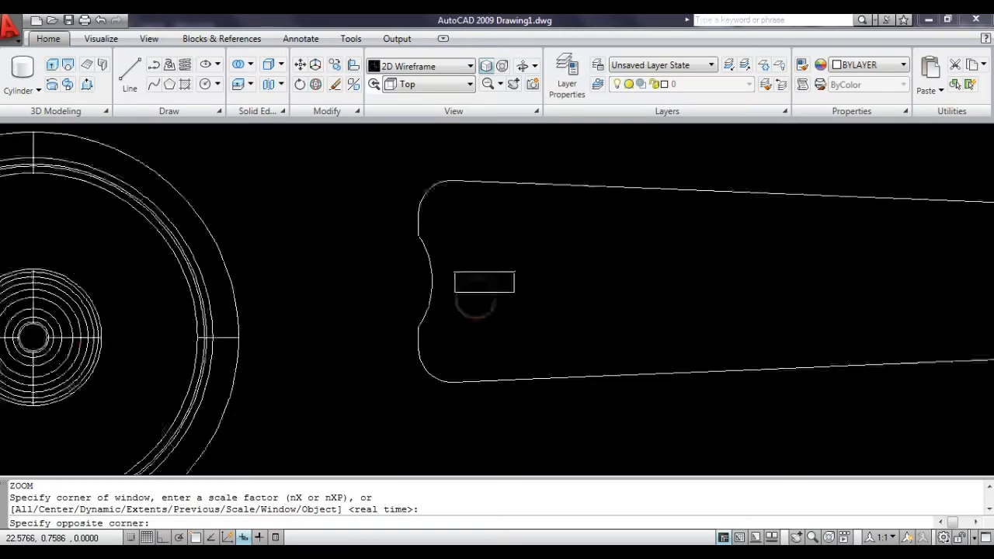
key(Escape)
key(Escape)
key(Escape)
click(682, 388)
click(615, 235)
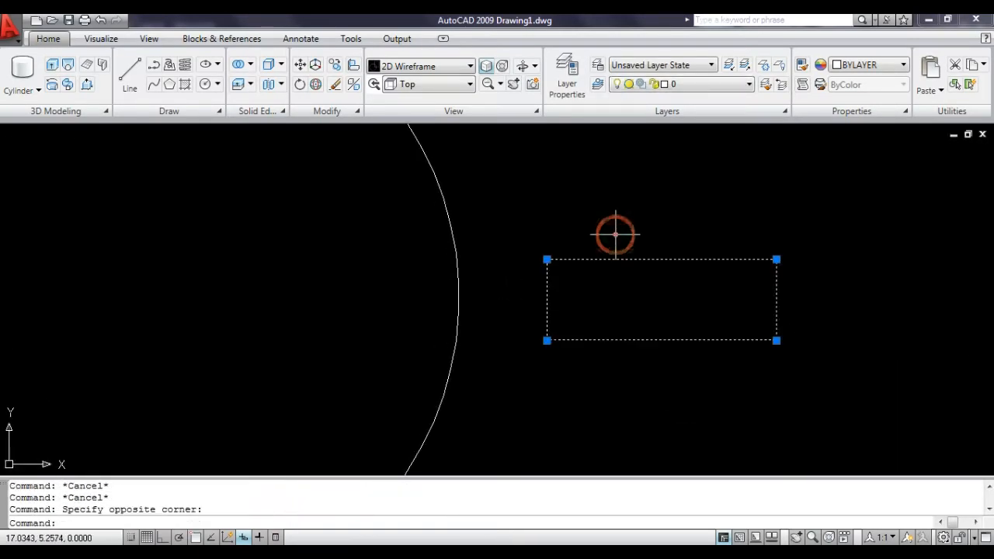
key(Return)
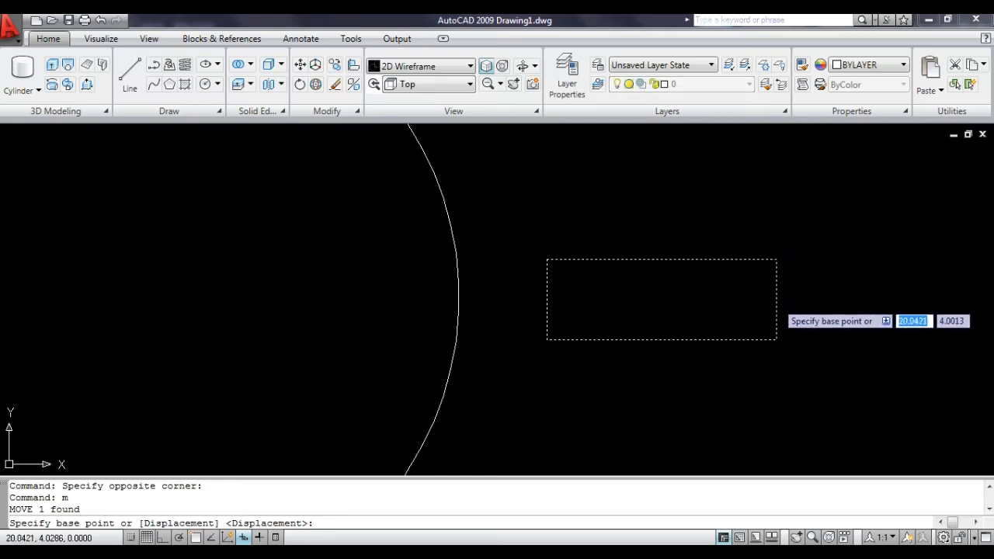
key(F3)
click(777, 299)
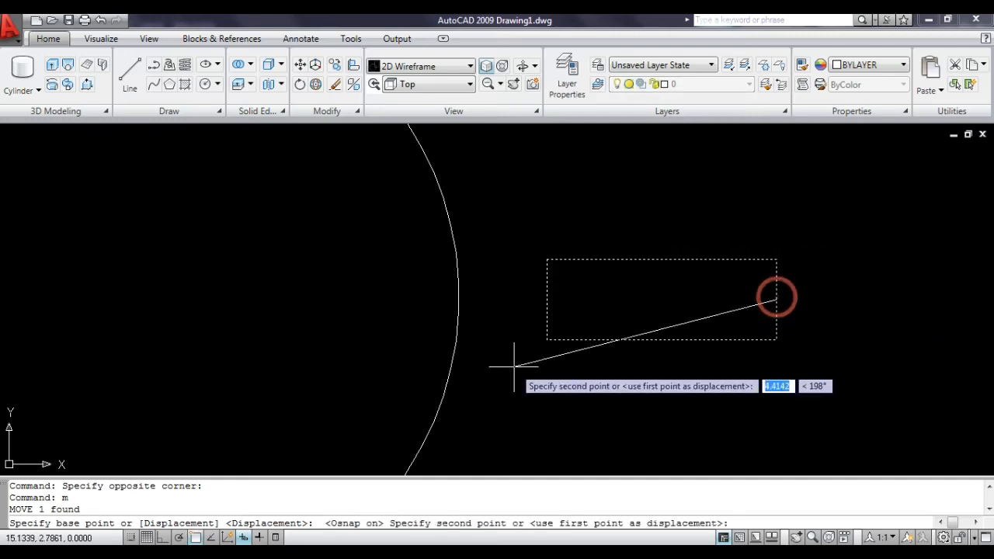
click(456, 295)
key(Escape)
key(Escape)
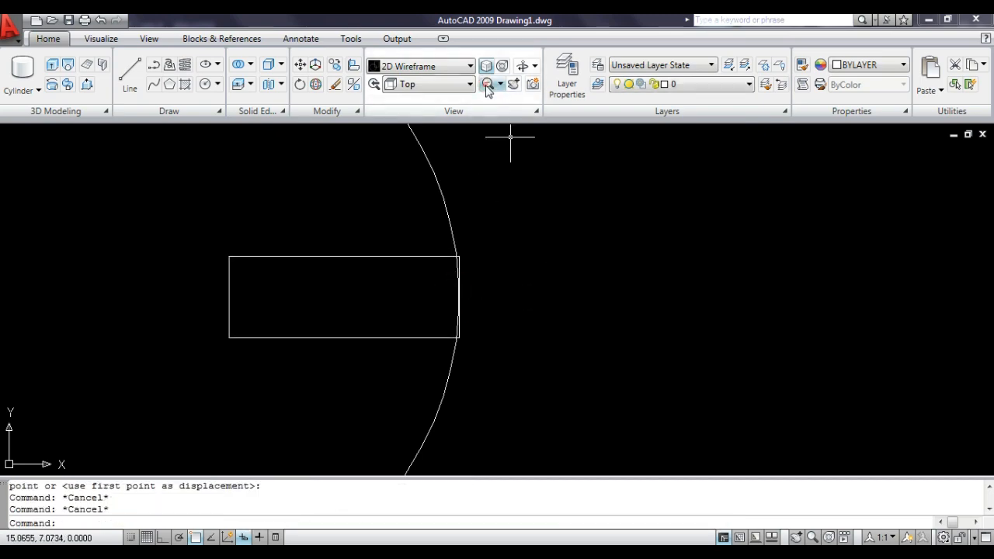
Convert the tapered outline and the small rectangle into regions.
click(486, 84)
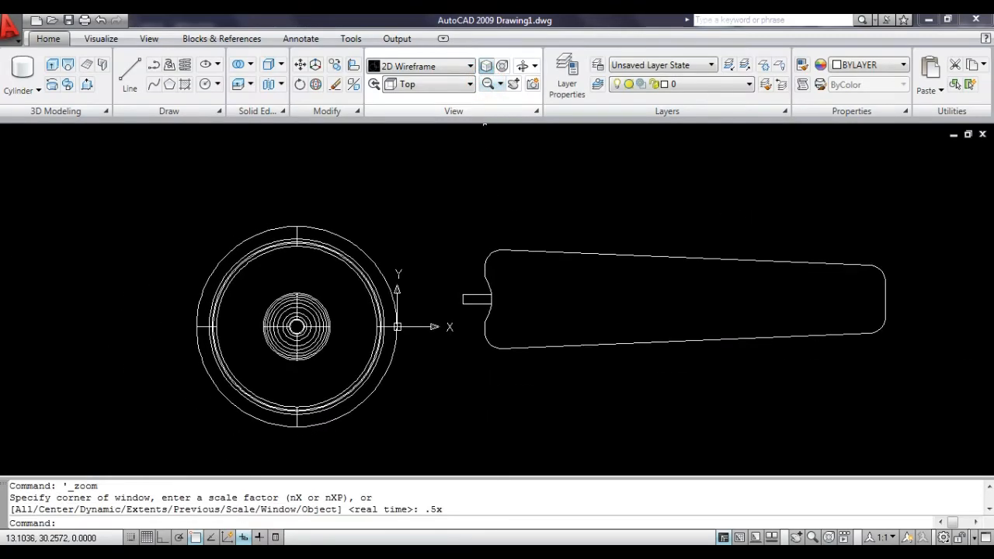
key(Escape)
key(Escape)
key(Escape)
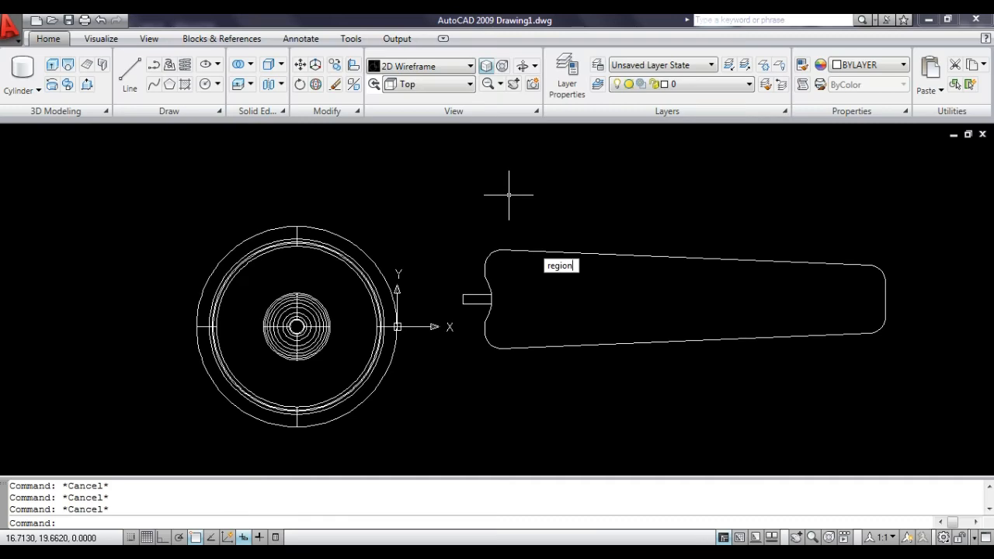
click(439, 226)
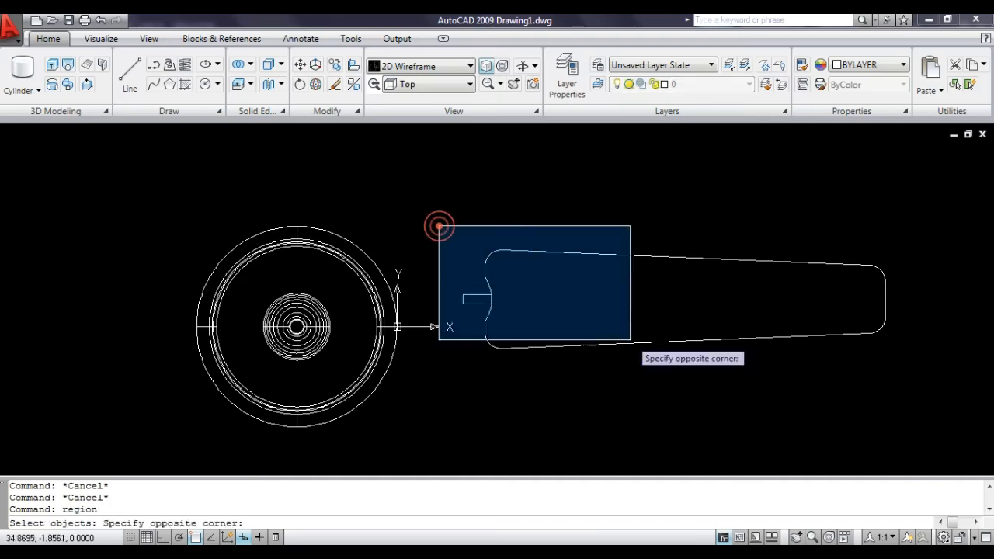
click(904, 360)
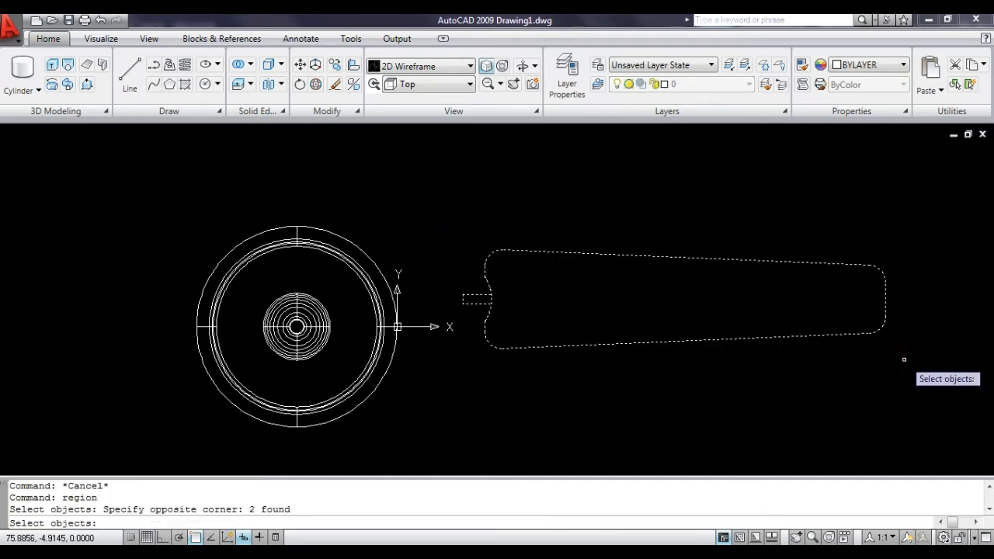
key(Return)
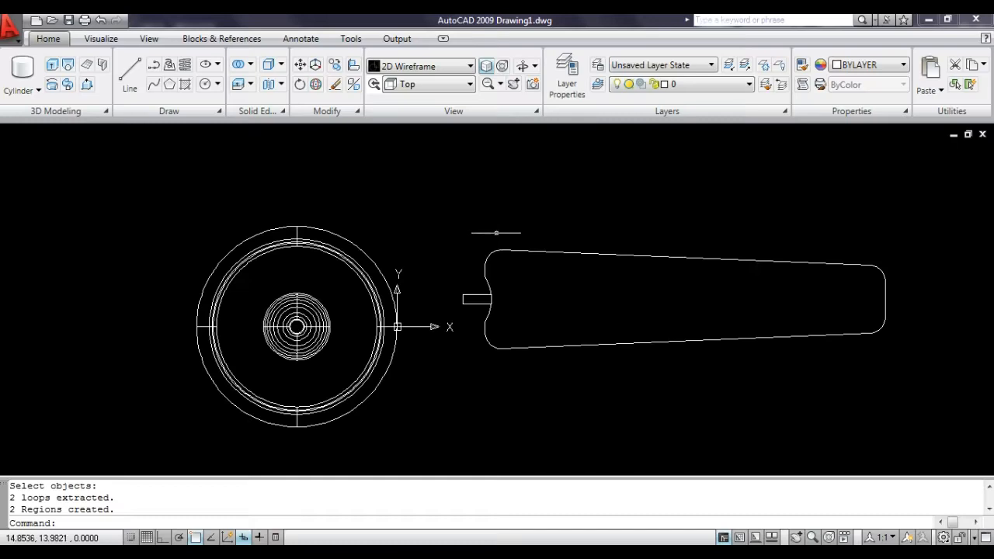
Unite the tapered region and the small rectangular region into one tabbed blade profile.
click(238, 65)
click(422, 218)
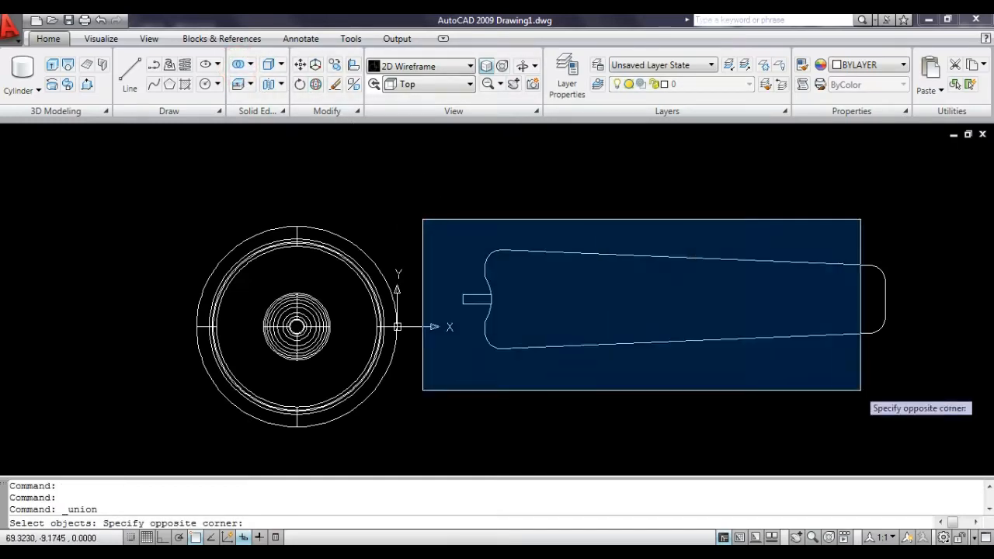
click(926, 365)
key(Return)
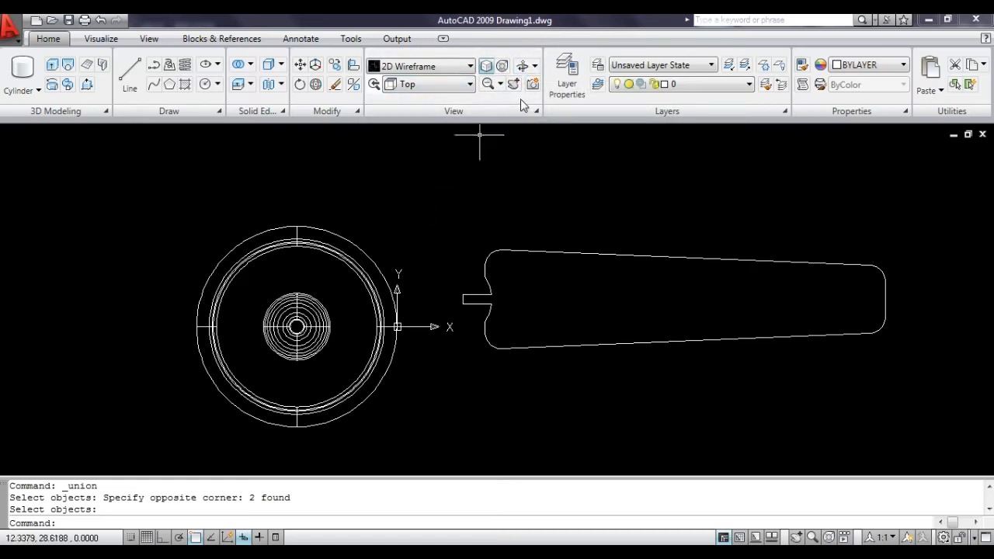
Move the blade profile by the end of its tab to the centre of the revolved solid's base.
click(520, 65)
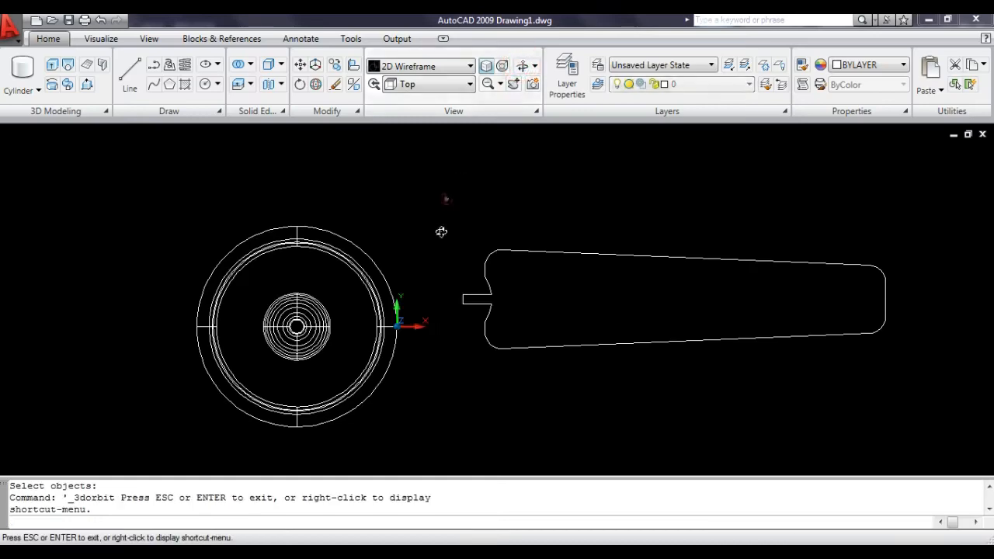
mouse_move(443, 229)
mouse_down()
mouse_move(437, 304)
mouse_move(377, 422)
mouse_move(458, 220)
mouse_move(457, 158)
mouse_move(463, 274)
mouse_up()
key(Escape)
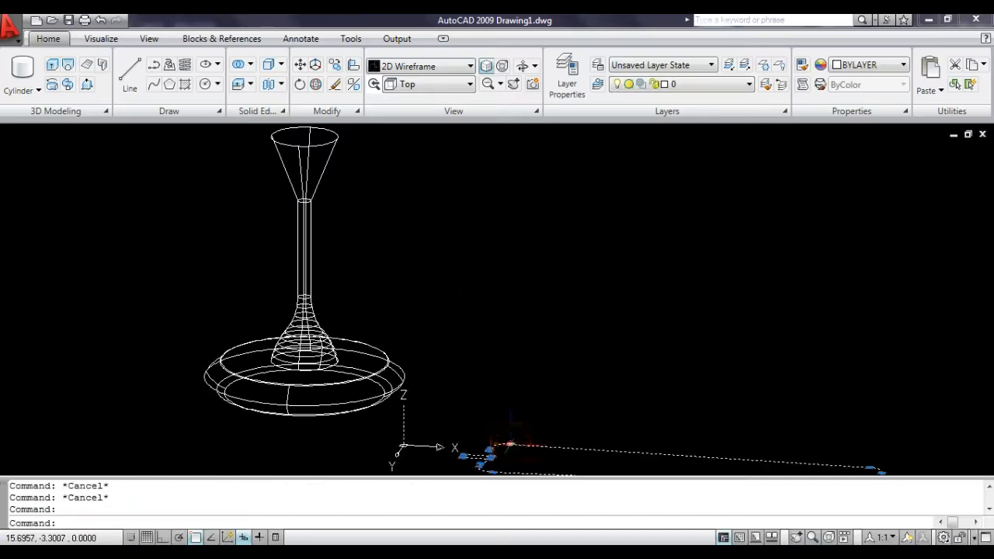
key(Return)
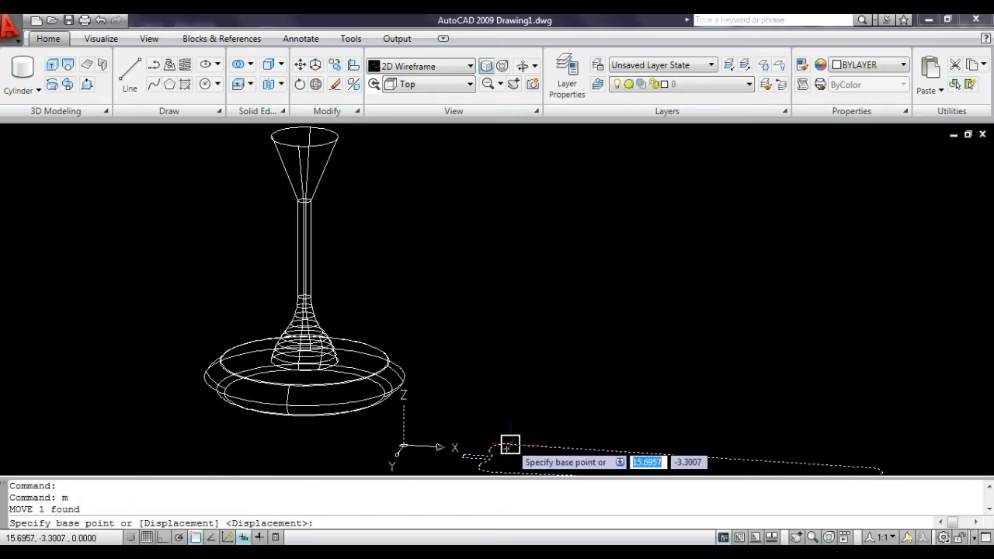
click(460, 450)
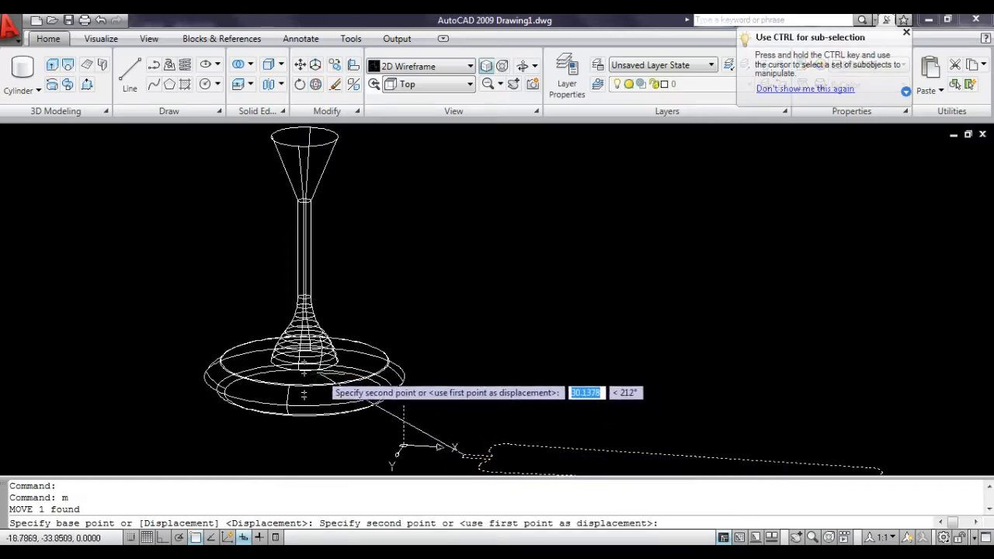
click(306, 363)
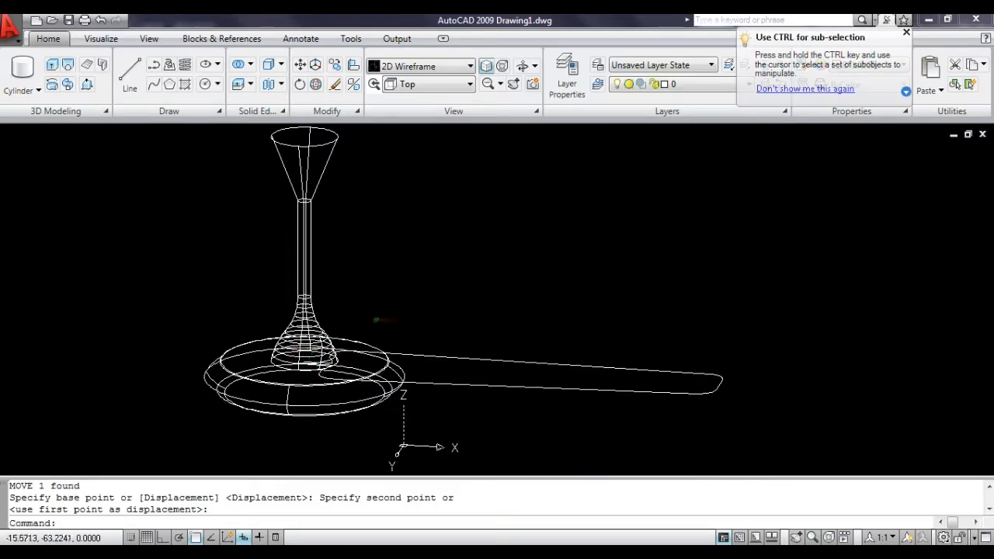
key(Escape)
key(Escape)
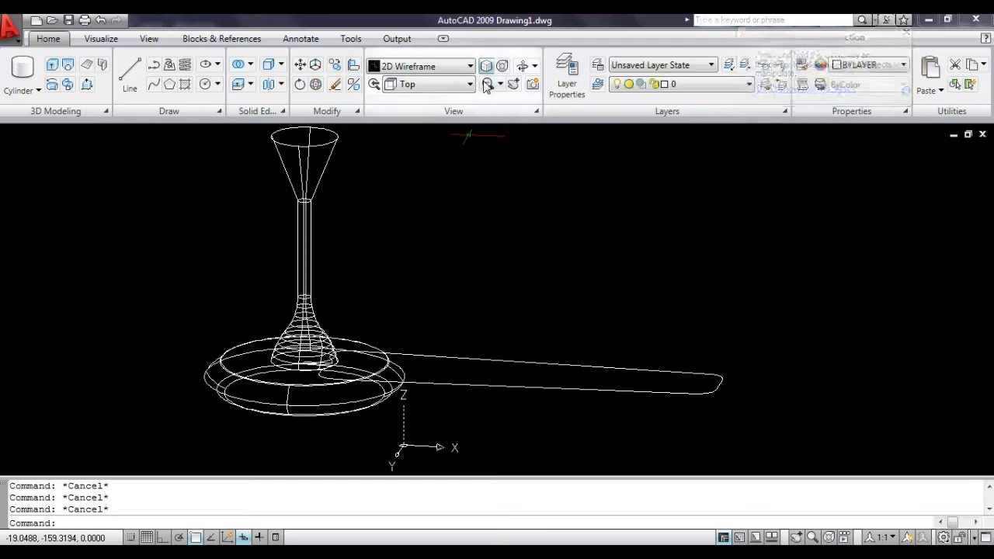
Move the blade profile outward along its length from its outer end, so its tab lies near the rim of the round base.
click(484, 84)
text(.5x)
key(Return)
key(Escape)
key(Escape)
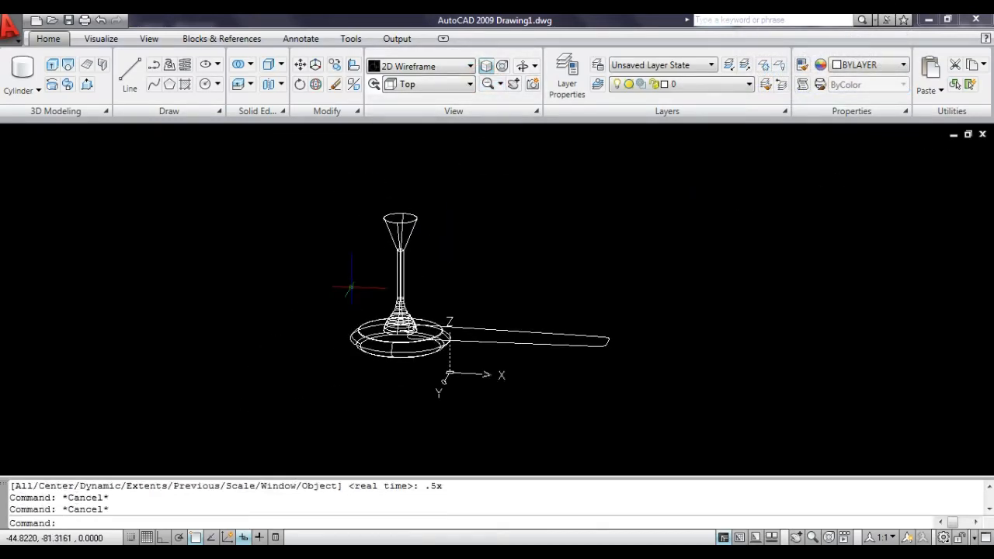
text(p)
key(Return)
drag(349, 287, 339, 300)
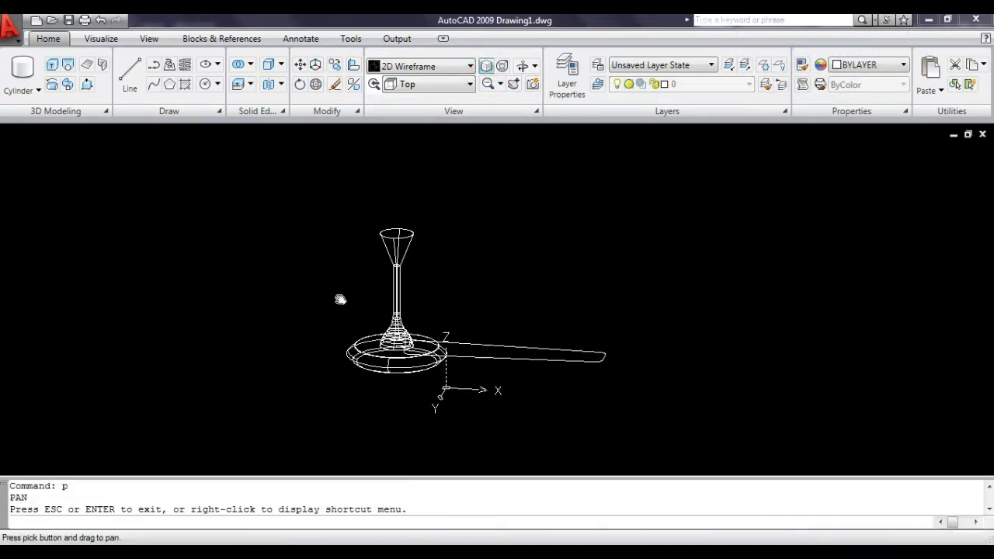
key(Escape)
click(522, 68)
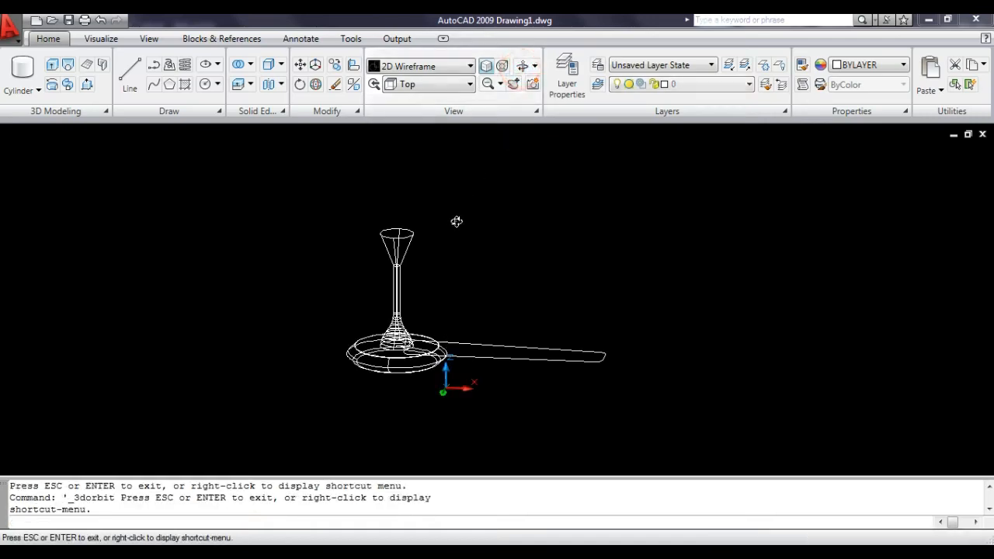
mouse_move(456, 220)
mouse_down()
mouse_move(455, 280)
mouse_move(452, 184)
mouse_move(459, 206)
mouse_up()
key(Escape)
click(519, 311)
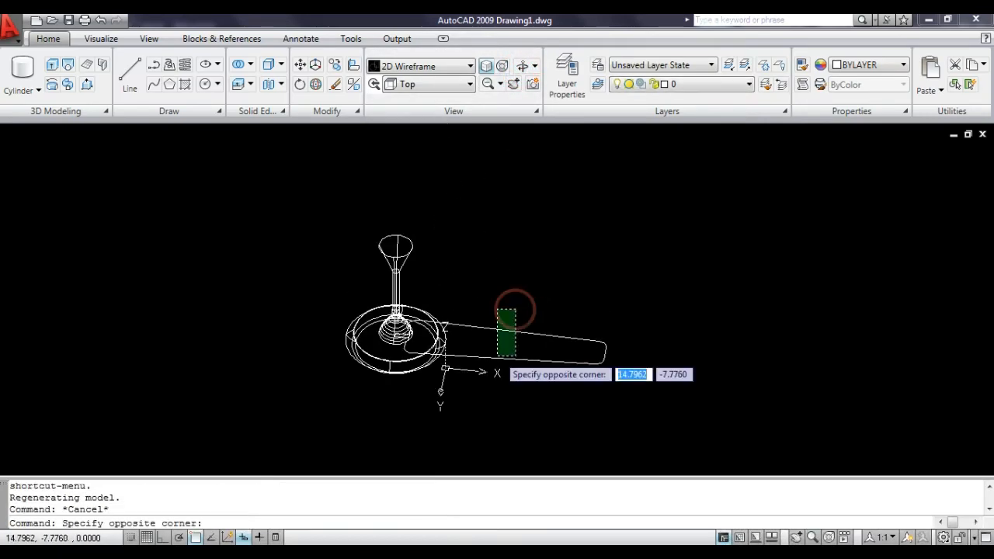
click(497, 357)
text(m)
key(Return)
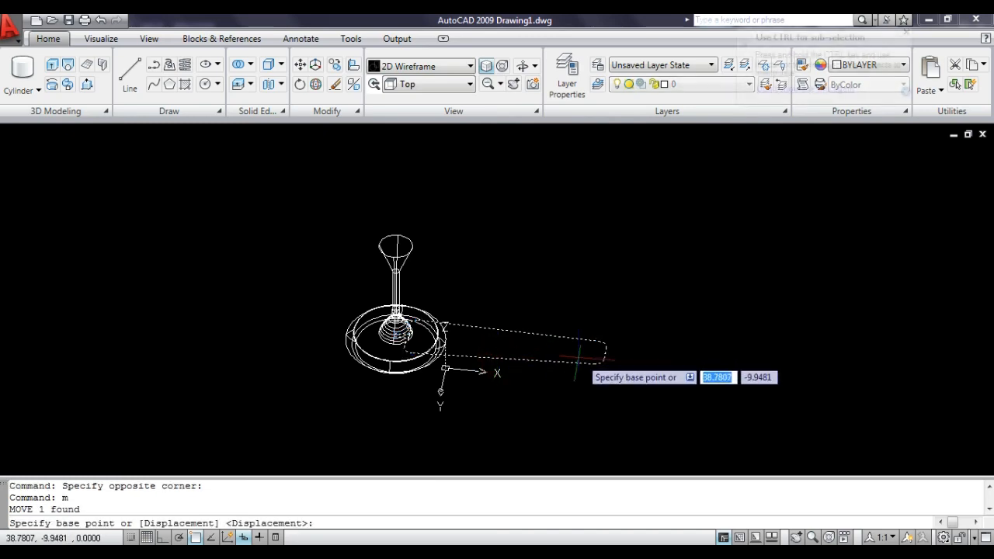
click(604, 356)
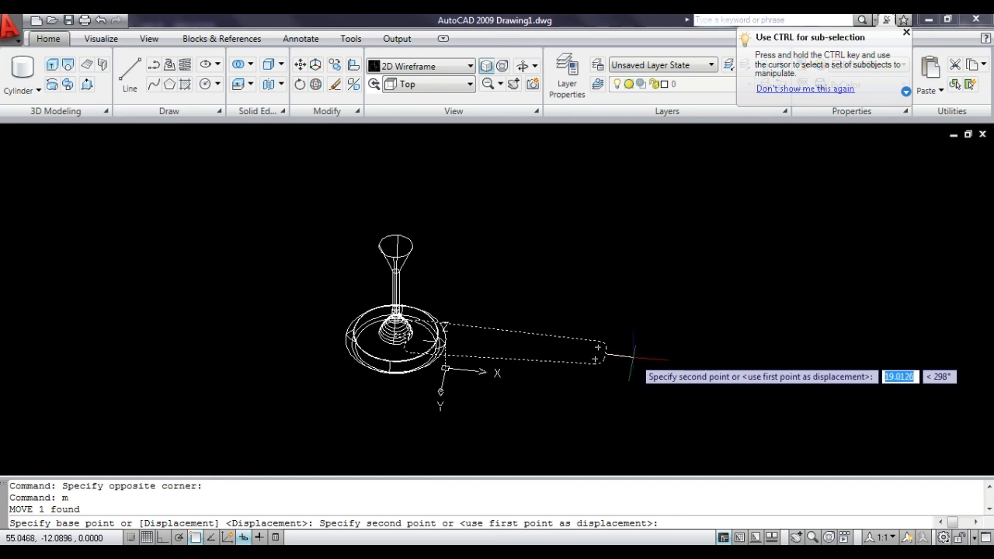
click(631, 357)
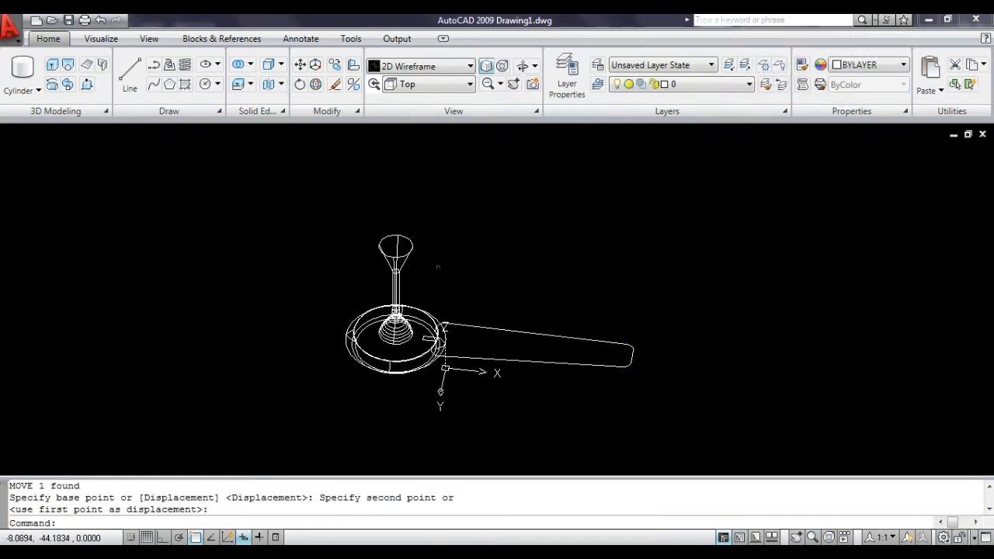
Move the blade profile by the corner of its tab's end up to the centre of the flared hub's bottom circle.
click(422, 85)
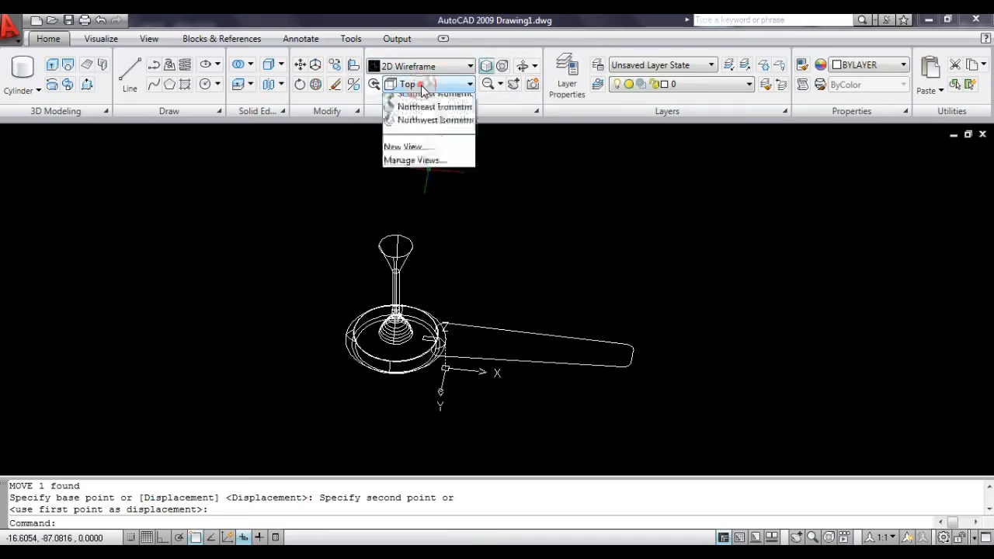
click(519, 61)
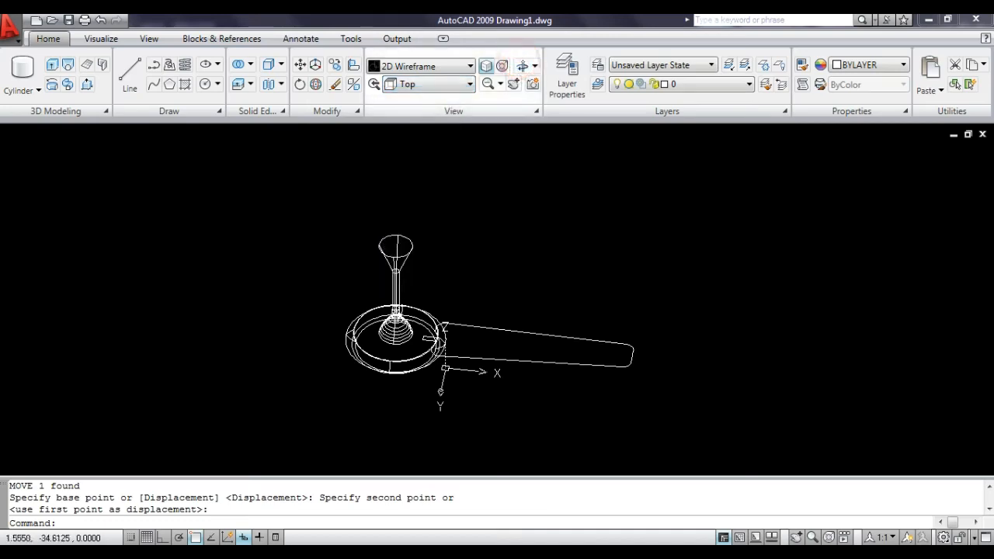
click(522, 67)
drag(477, 279, 489, 320)
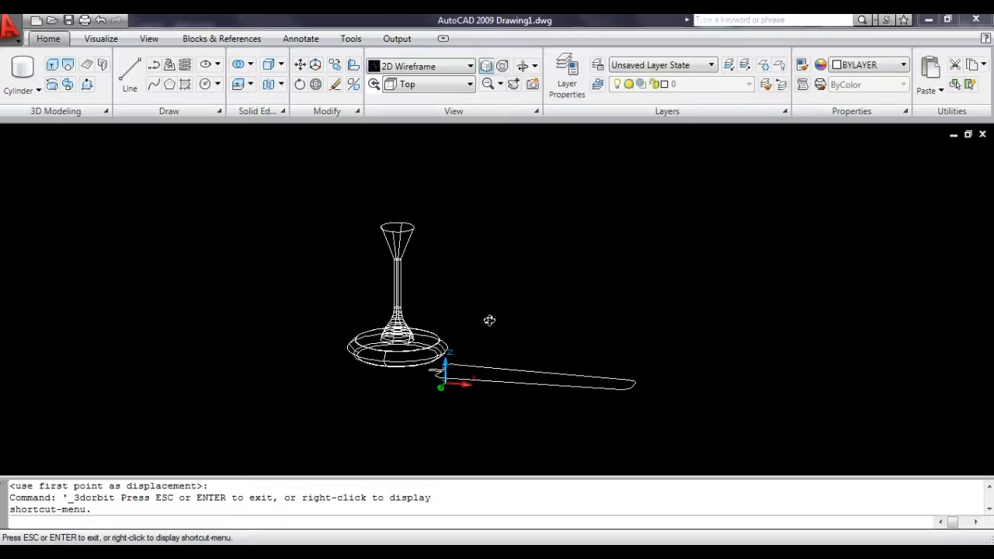
key(Escape)
key(Escape)
key(Escape)
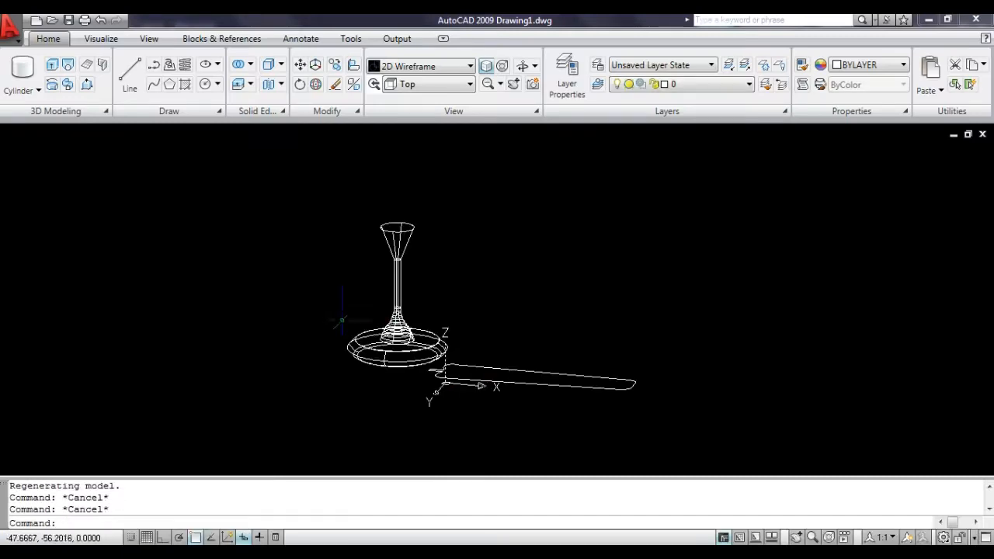
key(Return)
click(329, 299)
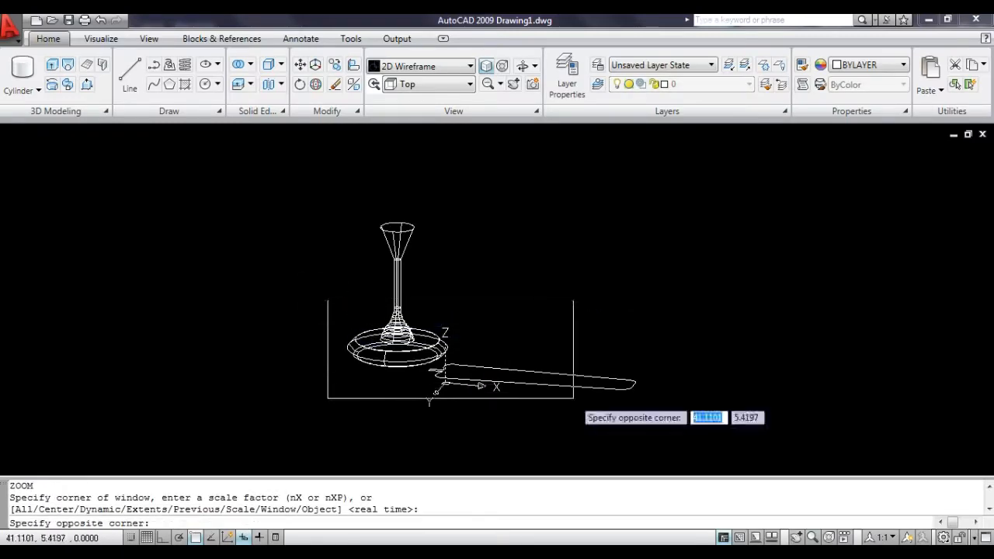
click(573, 398)
key(Escape)
key(Escape)
click(586, 328)
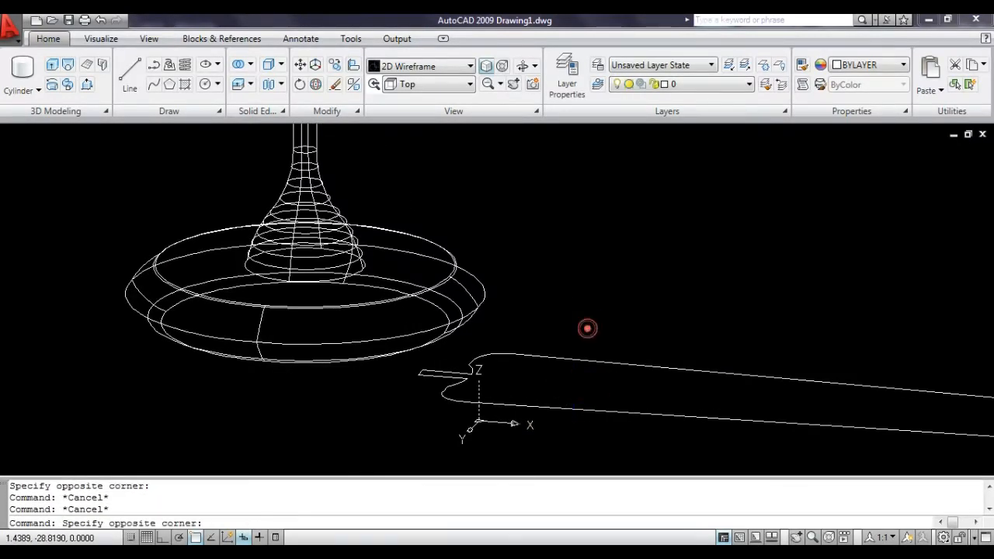
click(522, 430)
key(Return)
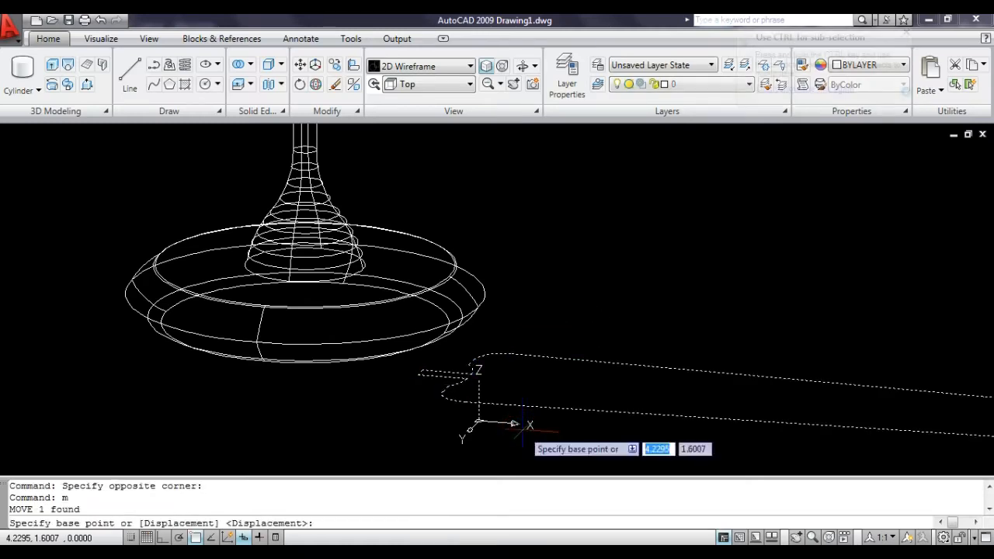
click(423, 371)
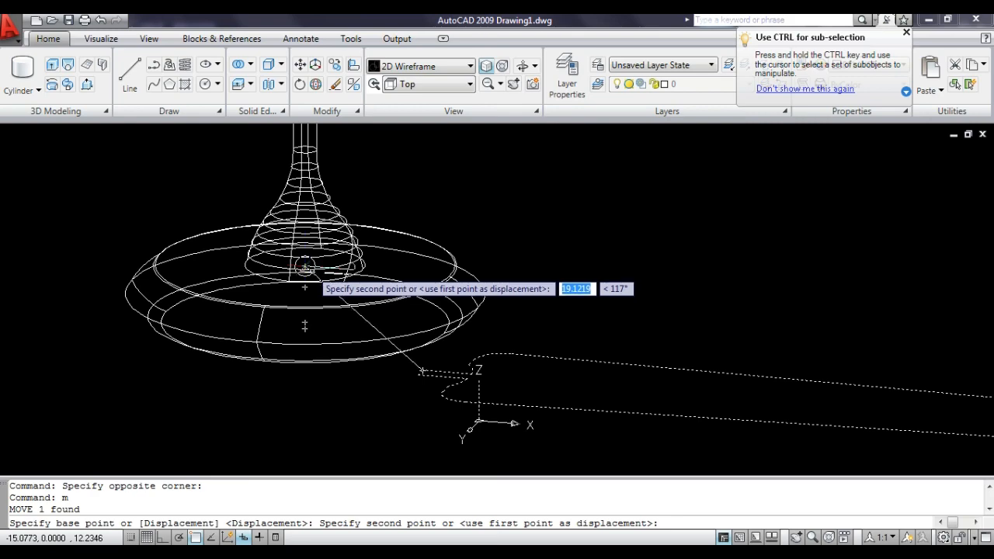
click(307, 269)
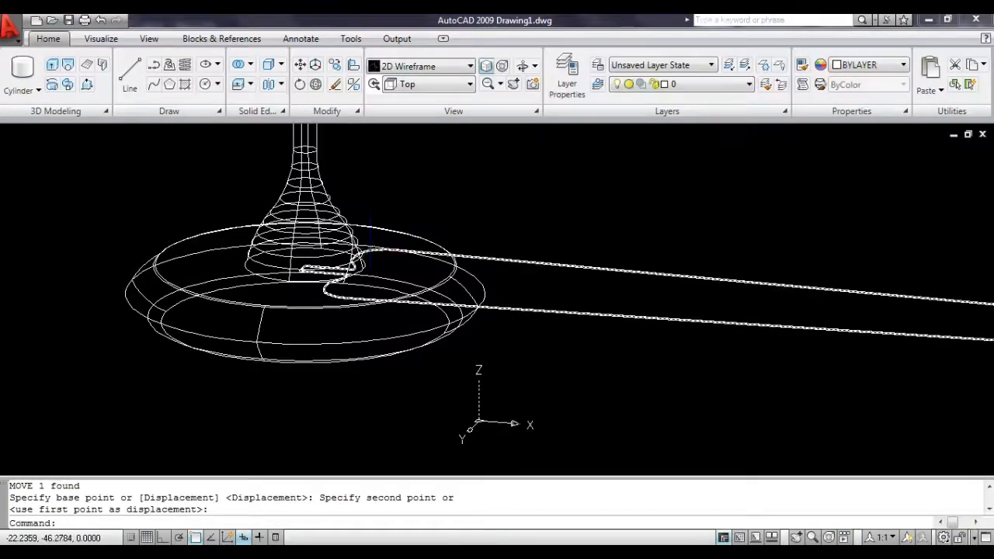
Try to move the blade profile outward from the centre of the flared hub towards the base's rim.
click(370, 252)
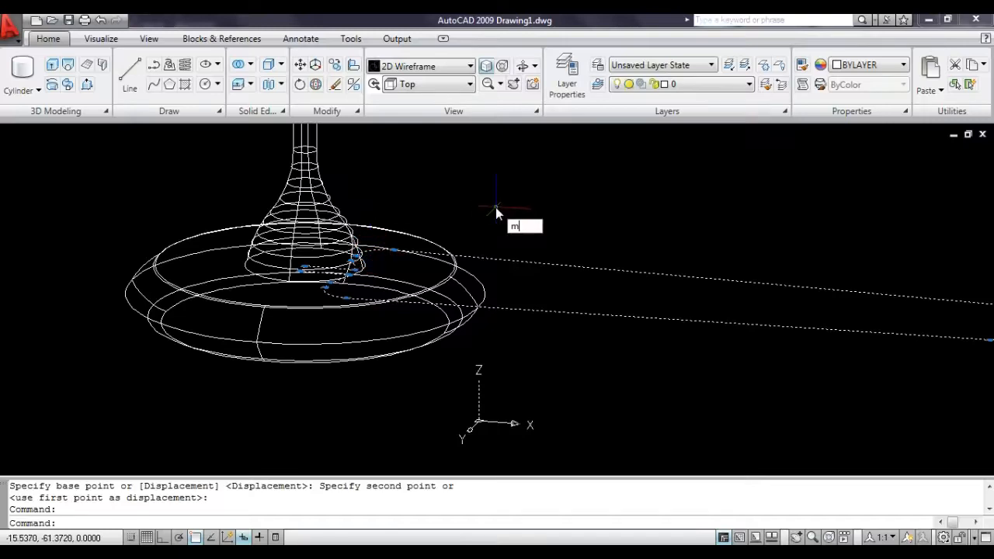
key(Return)
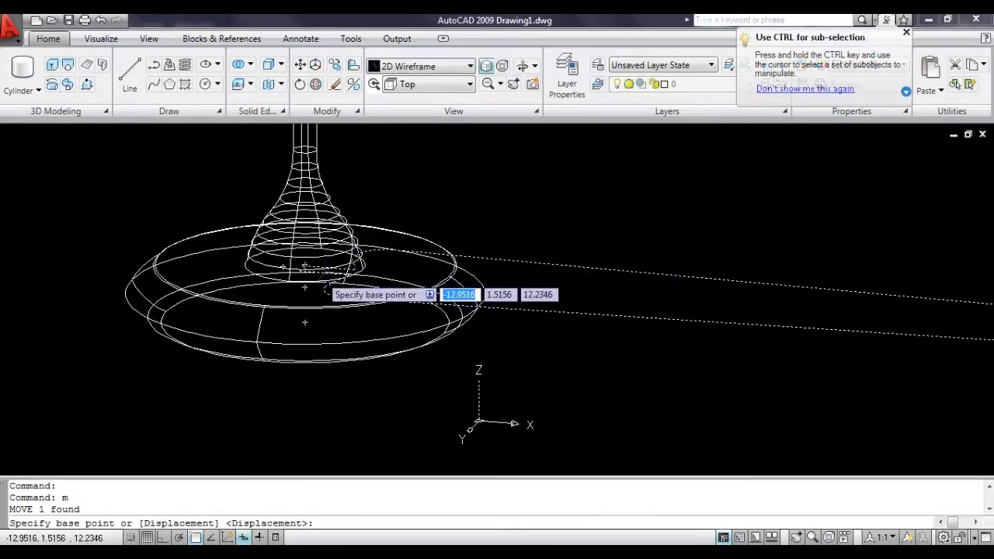
click(306, 264)
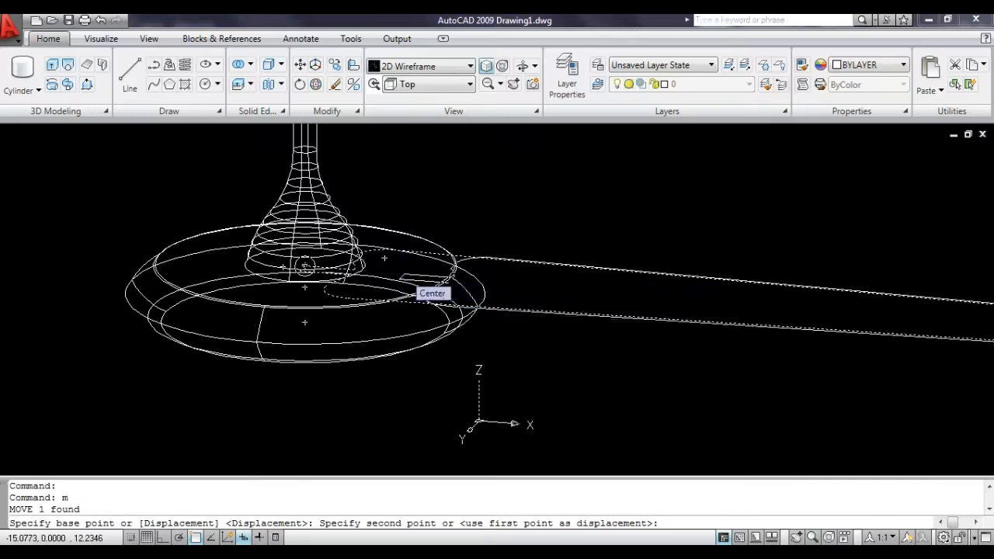
click(406, 274)
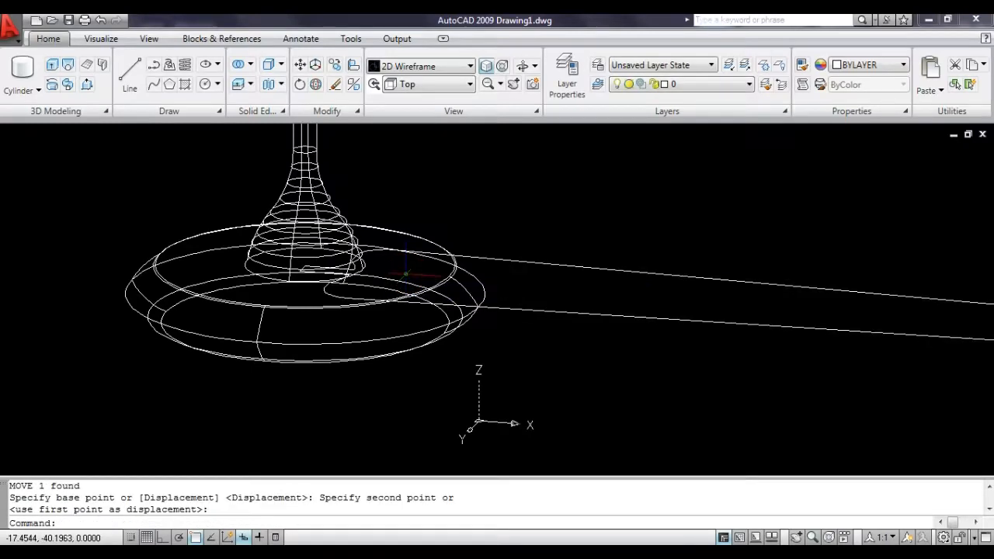
Move the blade profile outward along its length using two free points, so its tab lies just inside the base's rim.
click(547, 299)
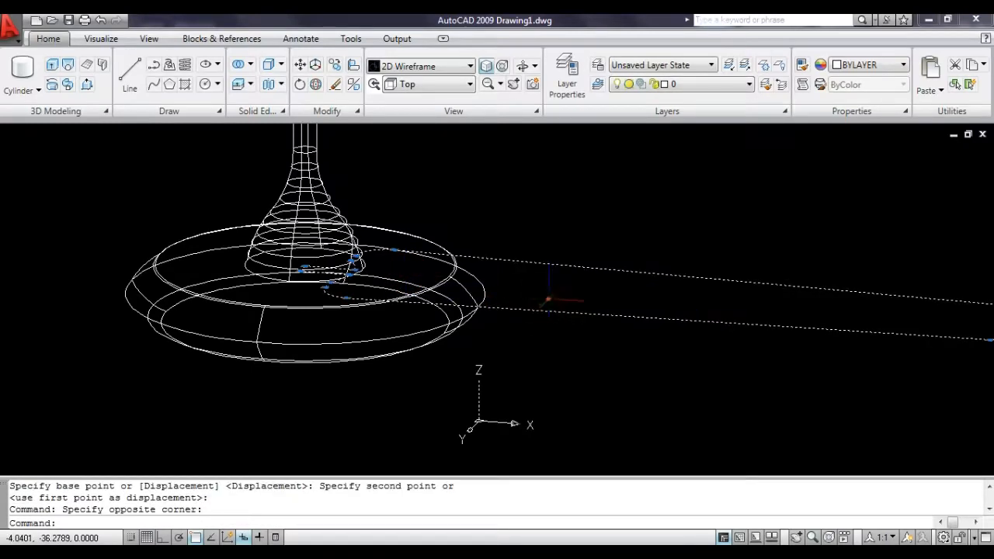
text(m)
key(Return)
click(534, 167)
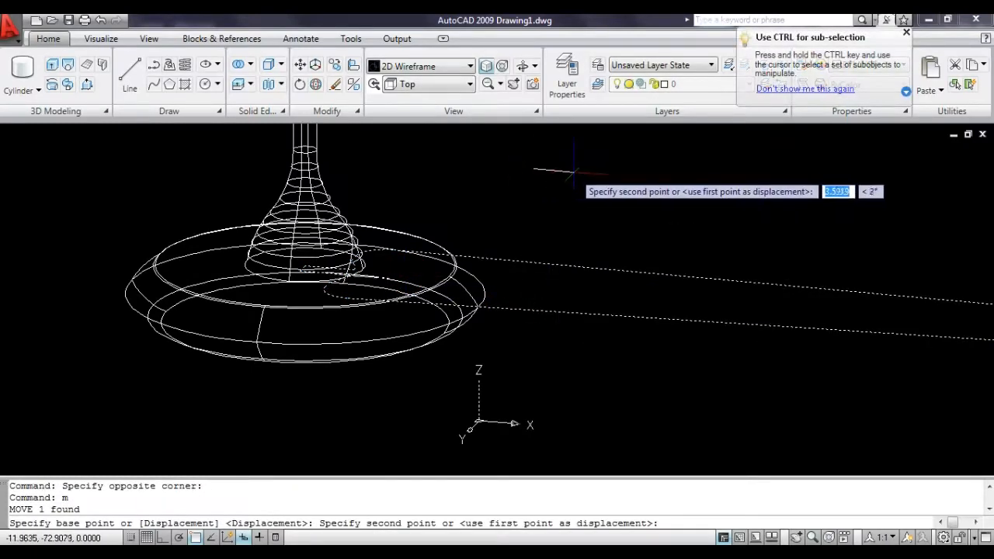
click(628, 178)
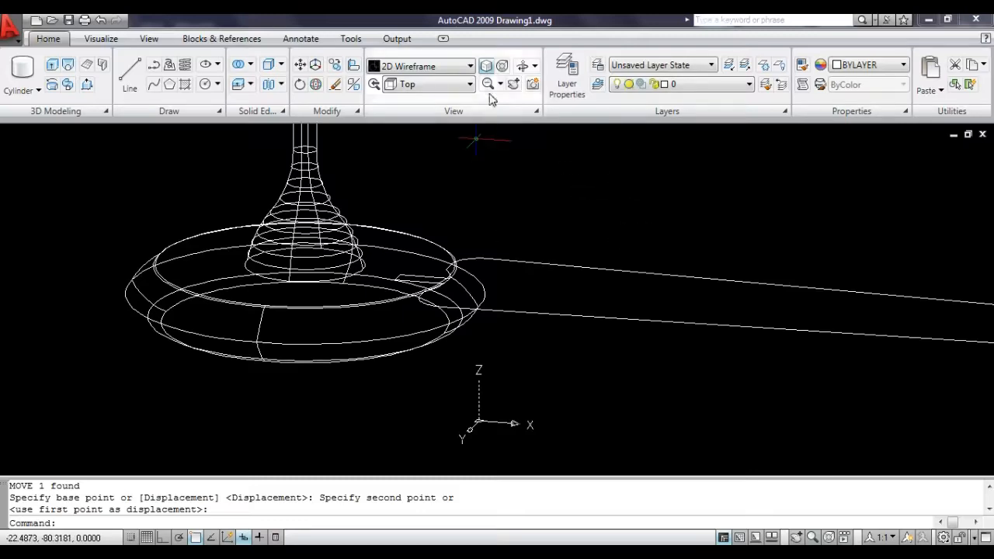
Try a polar array of the blade profile with 3 items over 360° about centre -1, 10, and undo it.
click(527, 68)
drag(484, 182, 525, 288)
key(Escape)
click(567, 311)
click(520, 235)
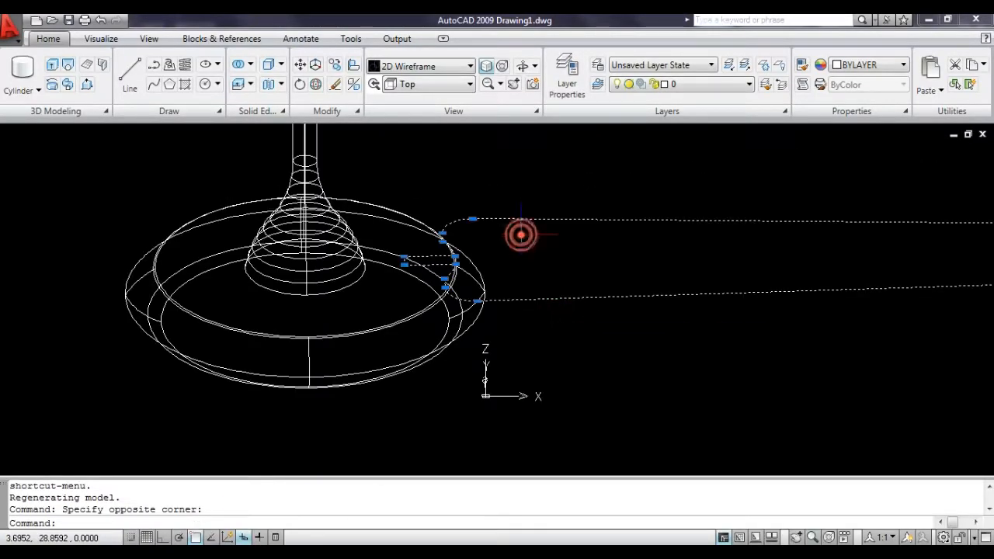
text(ar)
key(Return)
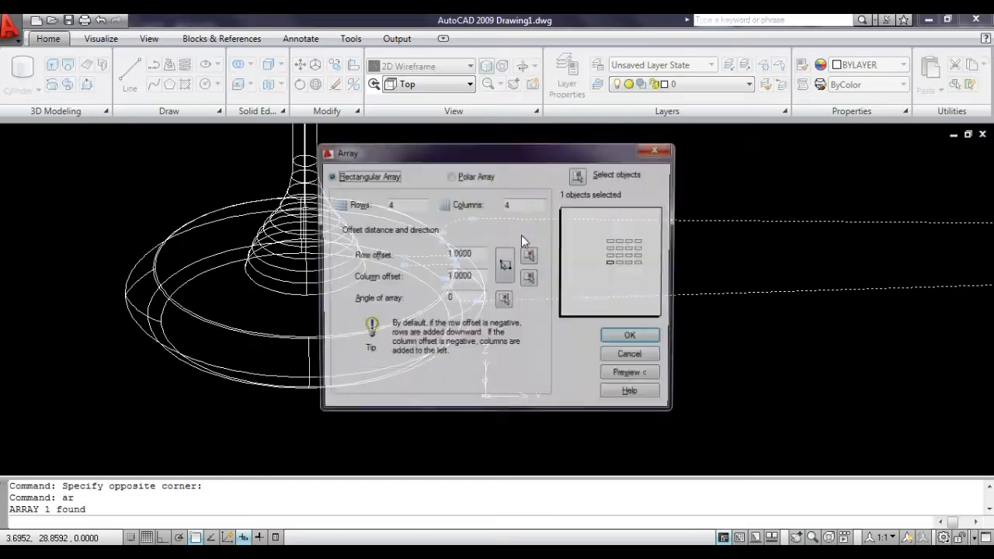
click(451, 178)
double_click(474, 273)
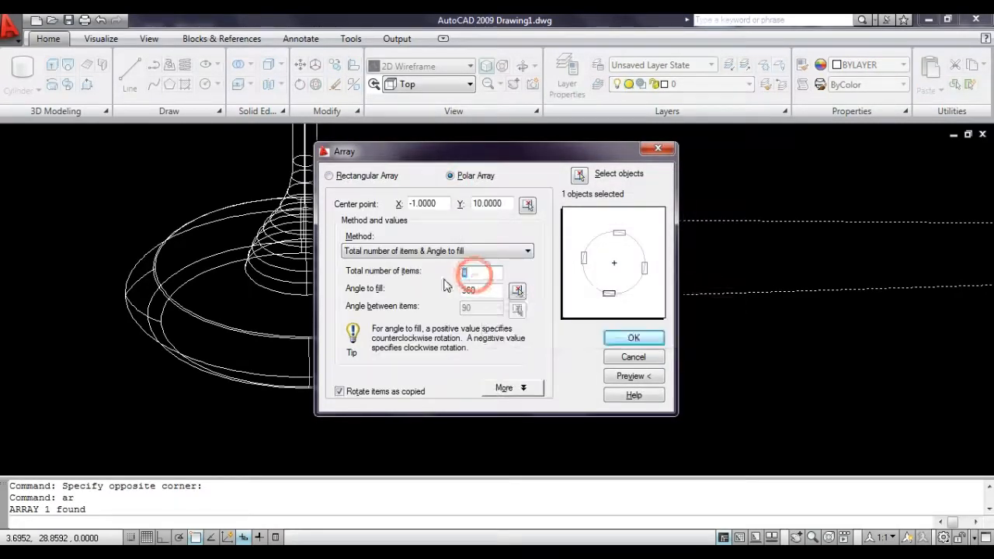
key(Return)
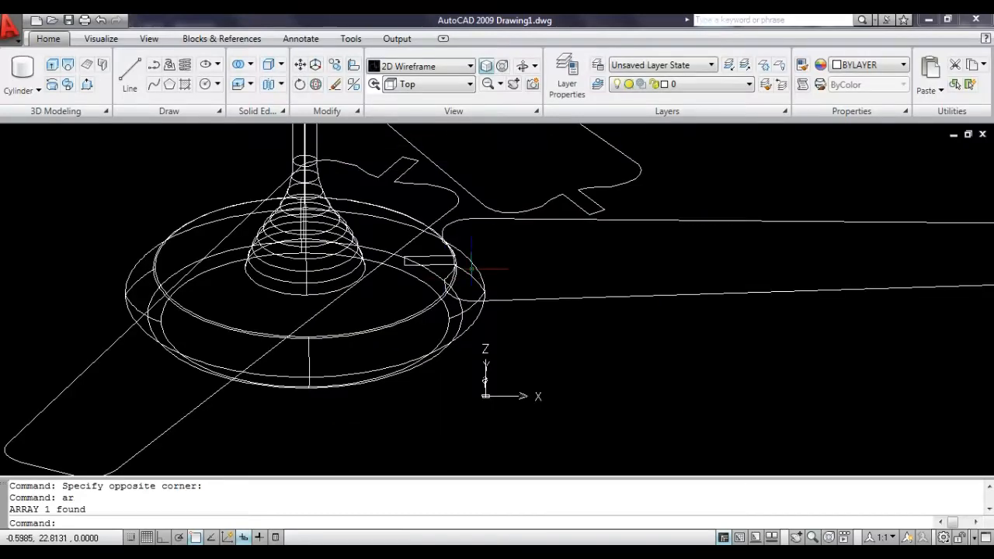
key(ctrl+z)
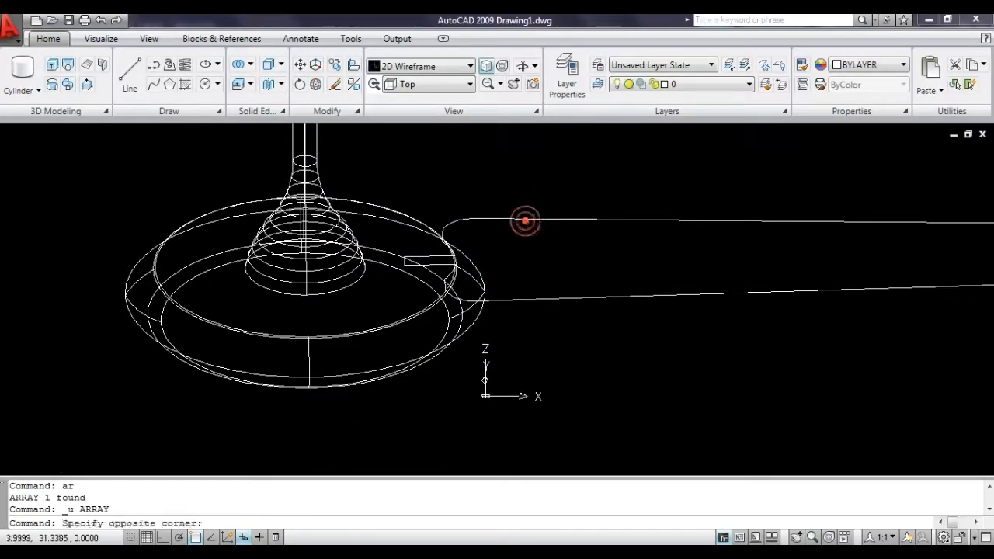
Create a polar array of the blade profile with 3 items over 360° about the centre of the flared hub.
click(511, 217)
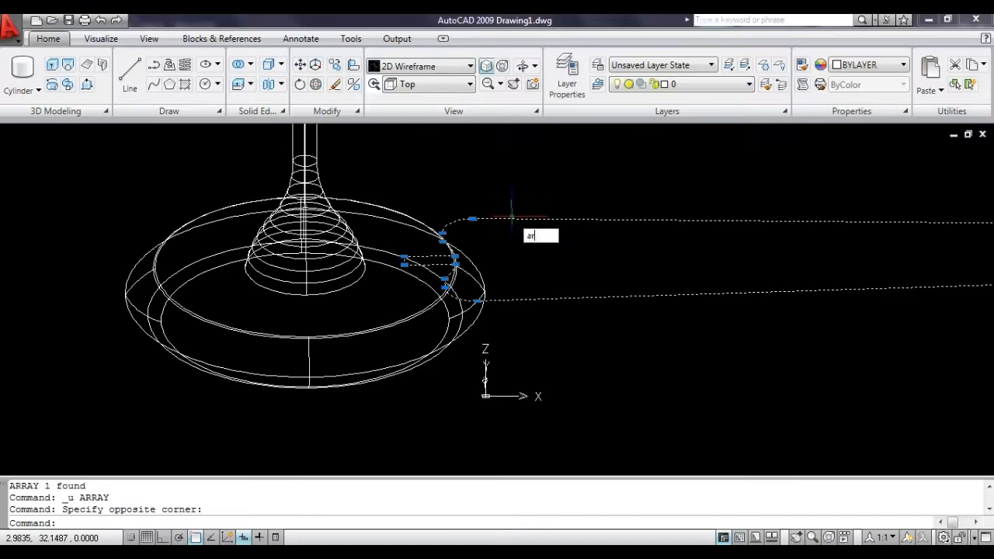
text(ar)
key(Return)
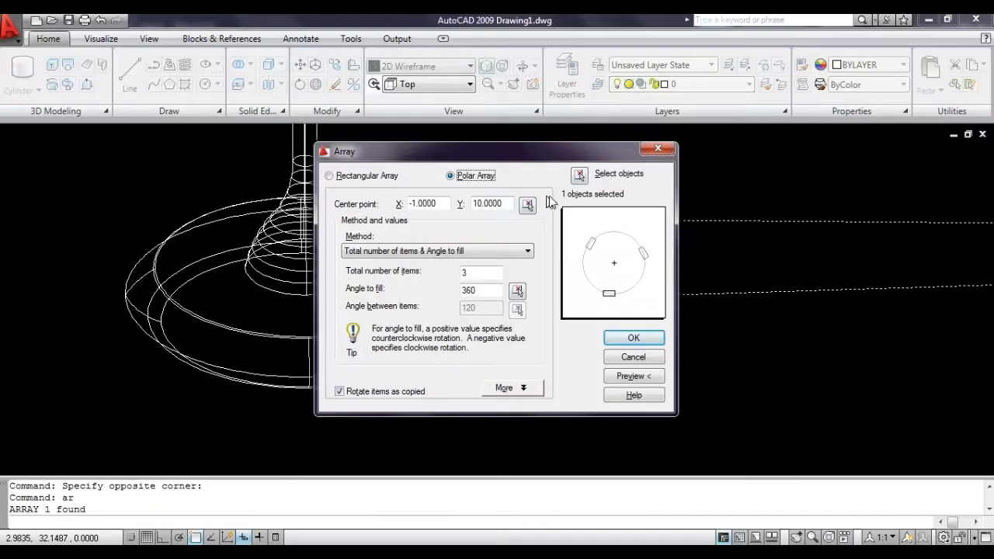
click(580, 177)
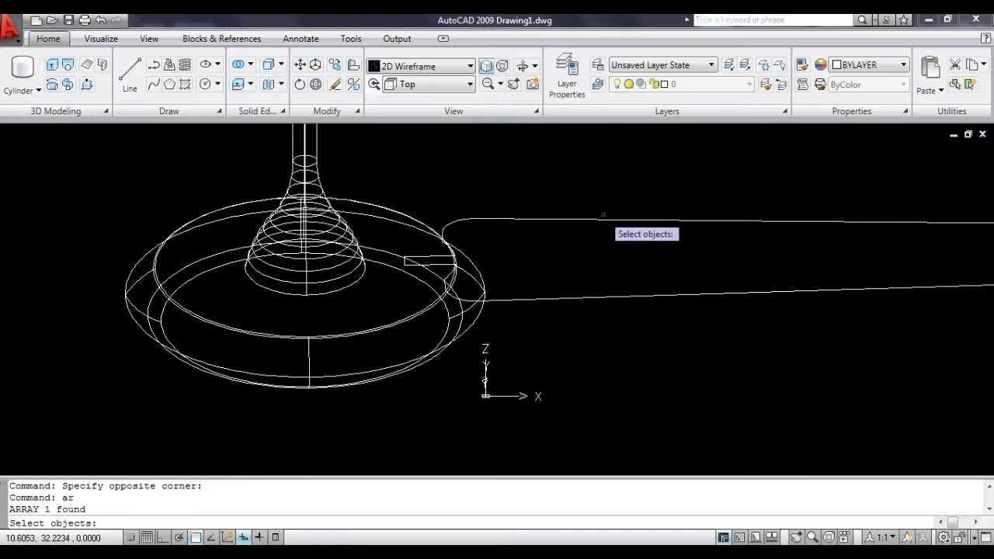
click(603, 217)
click(579, 257)
key(Return)
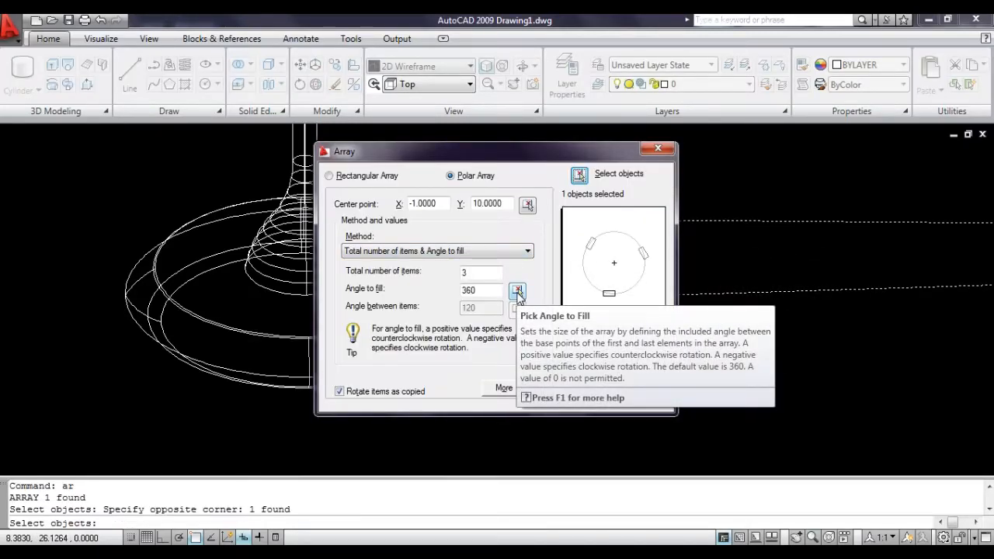
click(527, 204)
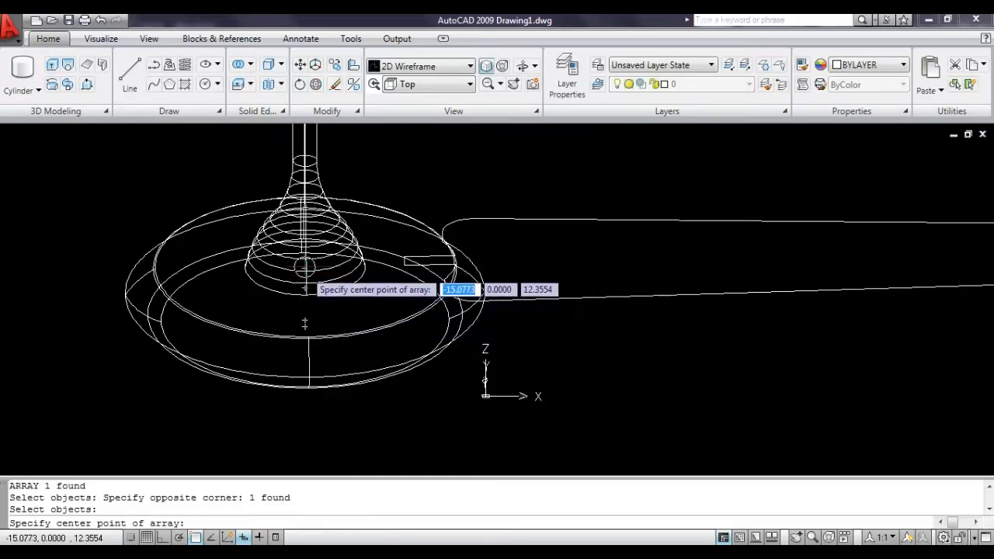
click(303, 272)
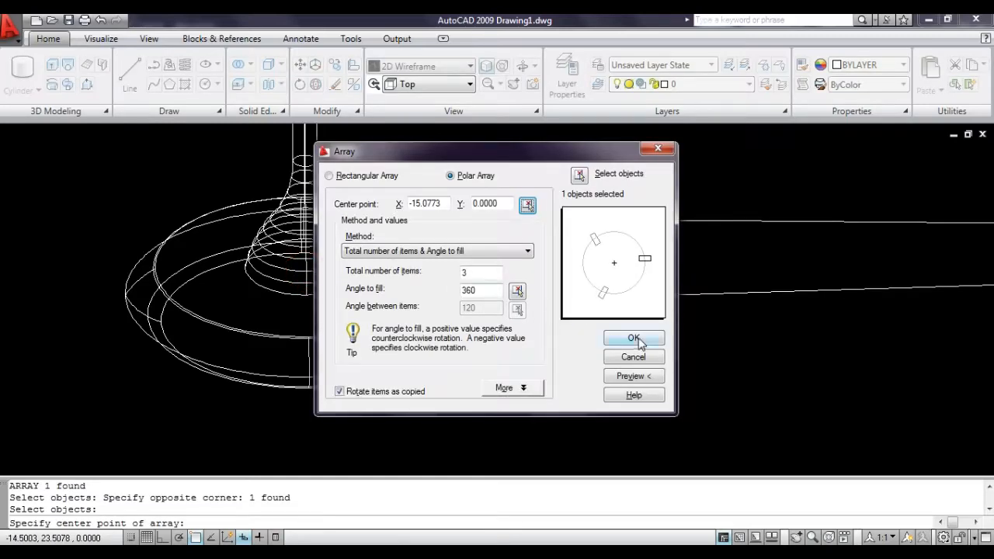
click(633, 339)
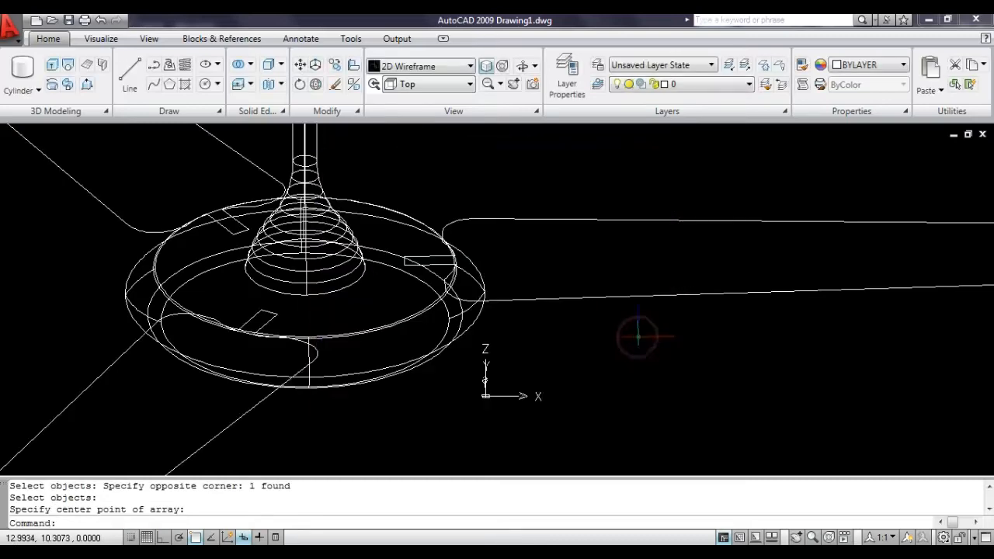
Set the visual style to Realistic and inspect the fan with its three blades from several angles.
click(487, 85)
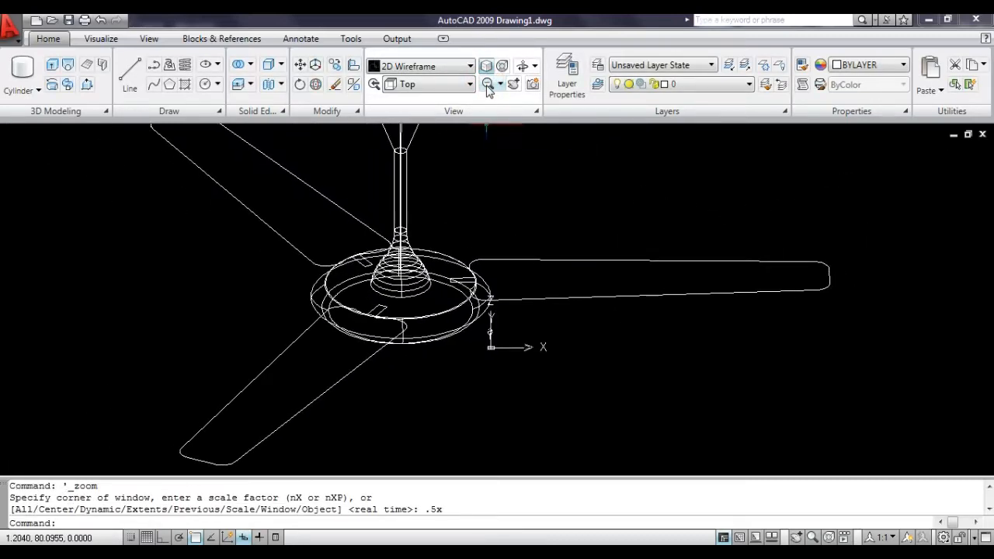
click(522, 66)
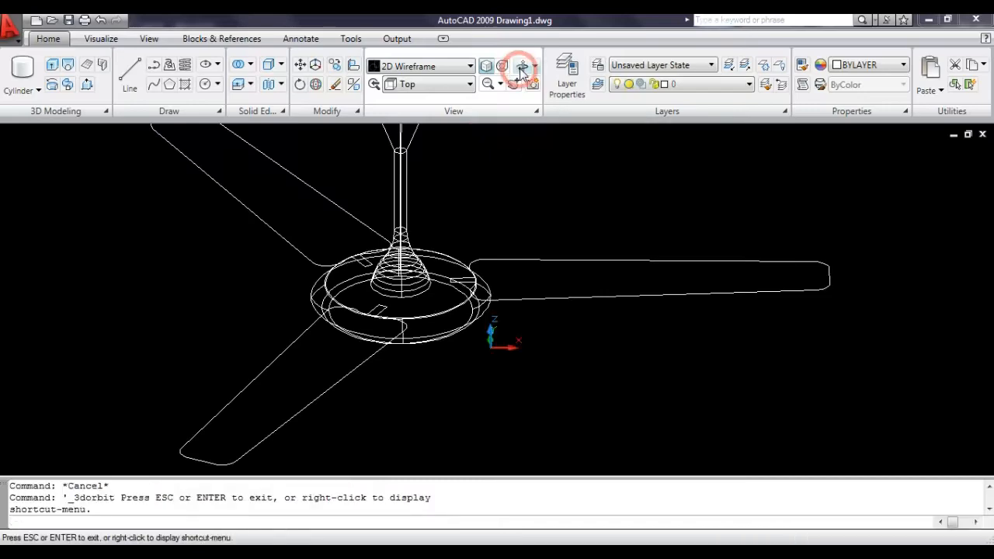
drag(435, 249, 438, 133)
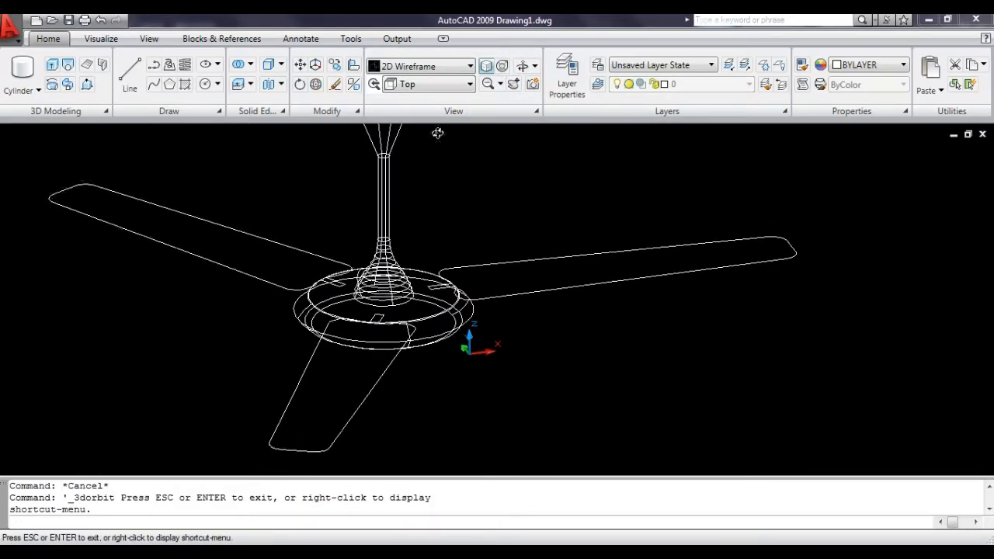
click(399, 67)
click(392, 190)
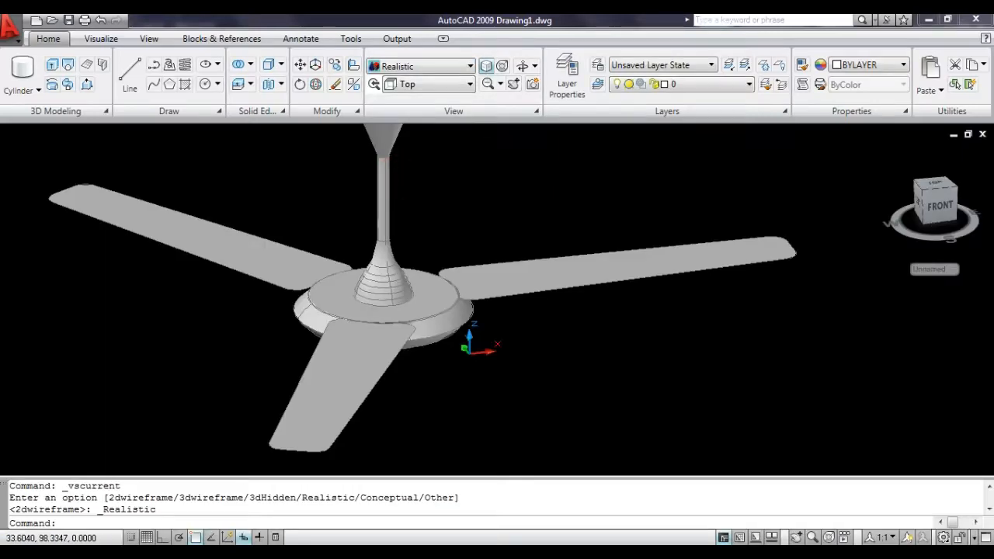
key(Escape)
key(Escape)
key(Escape)
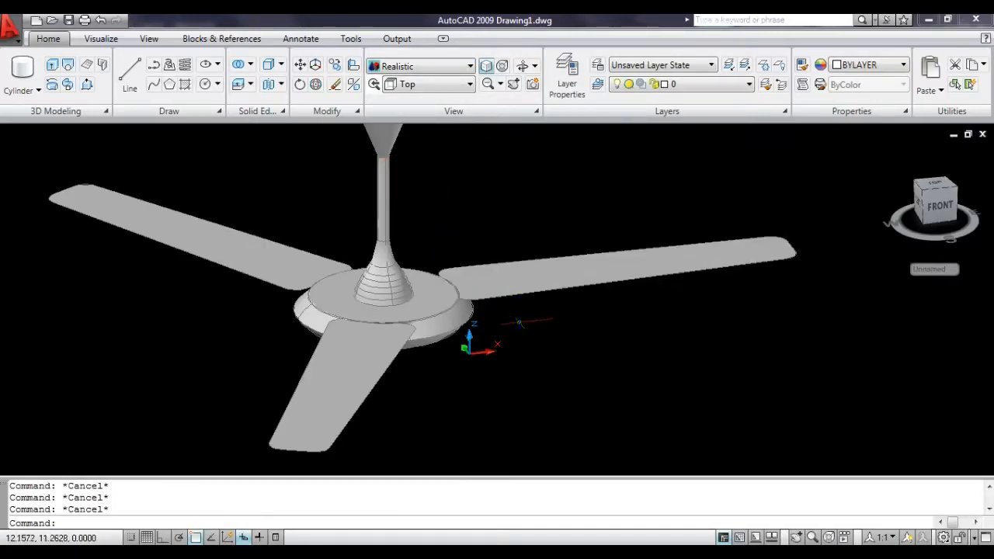
click(523, 66)
drag(420, 237, 449, 309)
drag(462, 341, 520, 287)
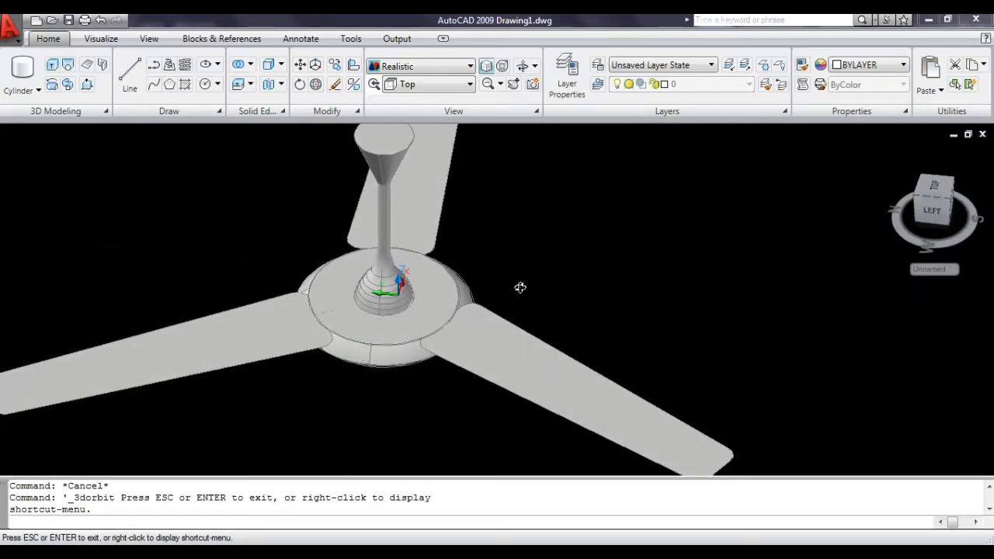
key(Escape)
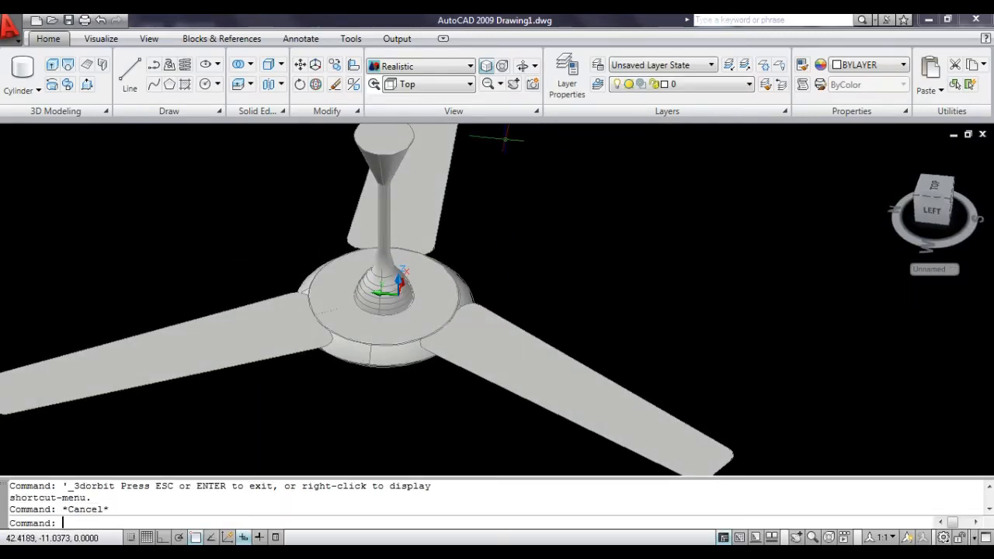
Undo the latest view changes and the polar array, leaving only the single blade profile in wireframe.
key(Escape)
key(ctrl+z)
key(ctrl+z)
key(ctrl+z)
key(ctrl+z)
key(ctrl+z)
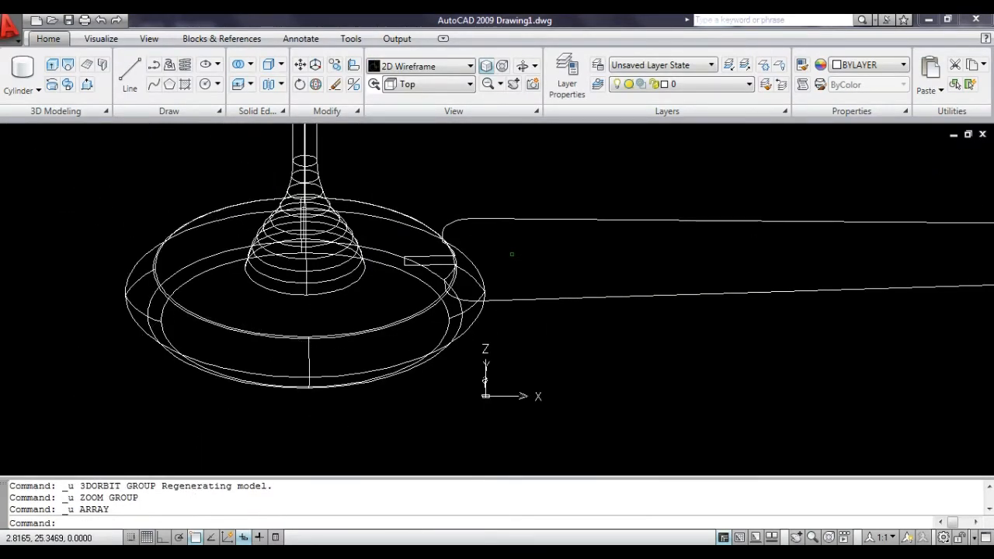
Move the blade profile slightly outward from the base along its length, using two free points.
click(530, 318)
click(513, 271)
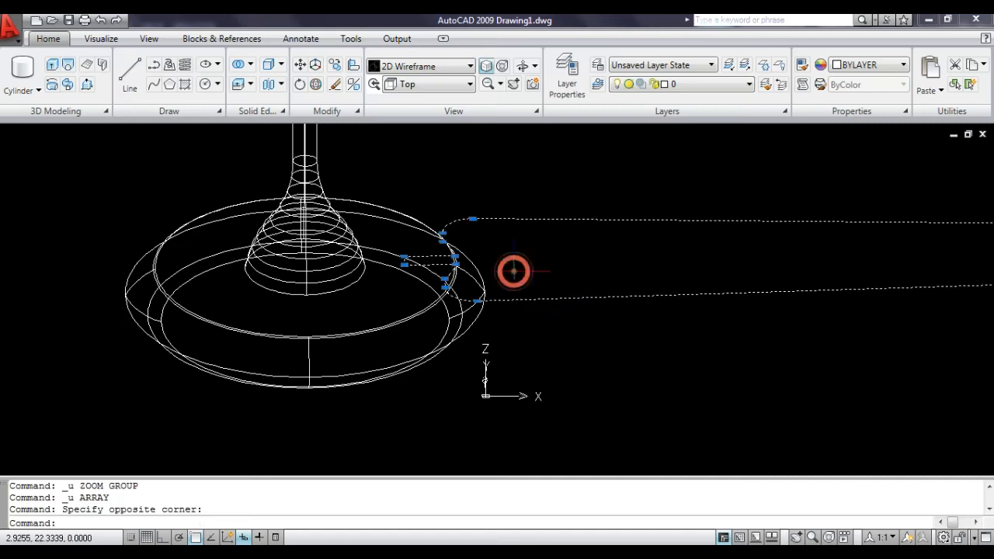
text(m)
key(Return)
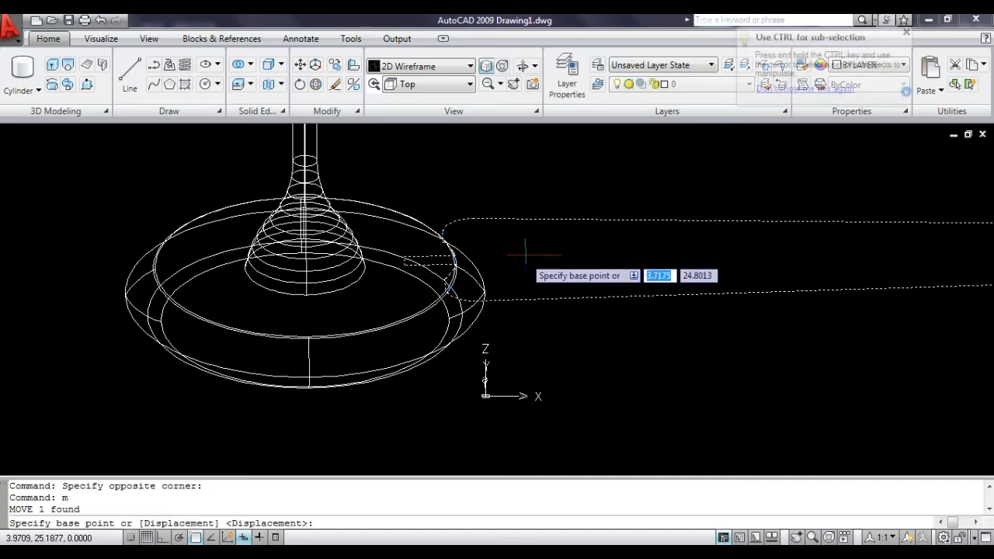
click(526, 251)
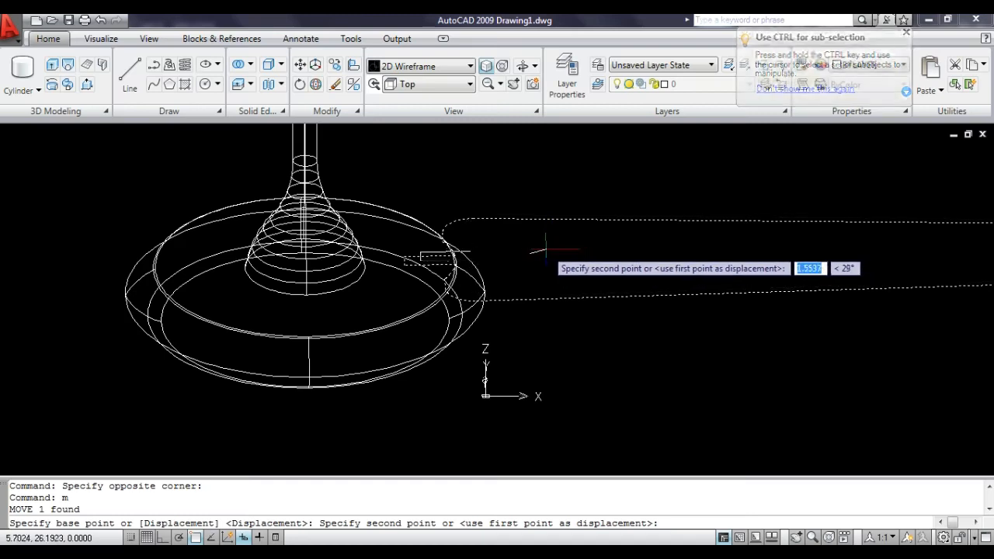
click(548, 249)
Nudge the blade profile slightly back toward the hub with a second free-point move, keeping its tab's inner end inside the base's rim.
click(546, 230)
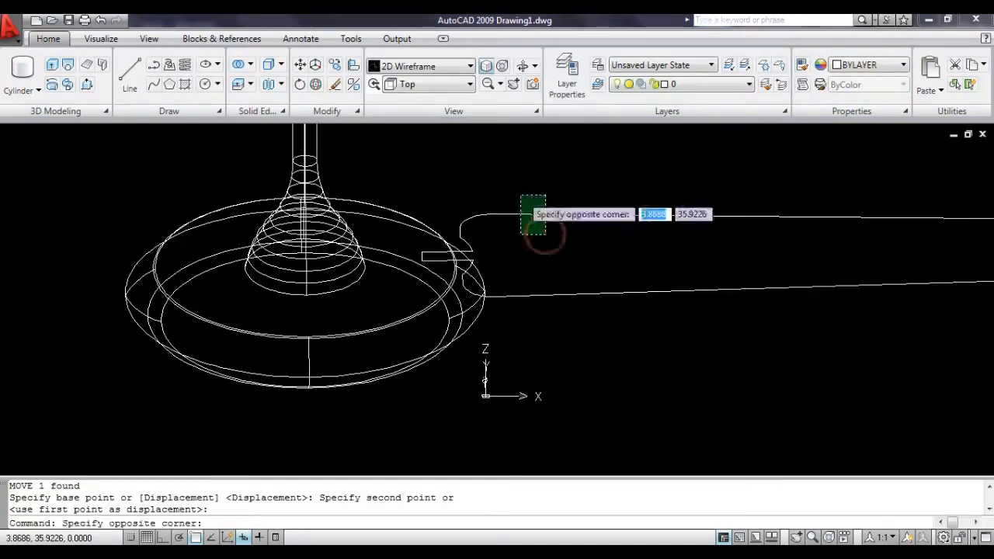
click(520, 195)
text(m)
key(Return)
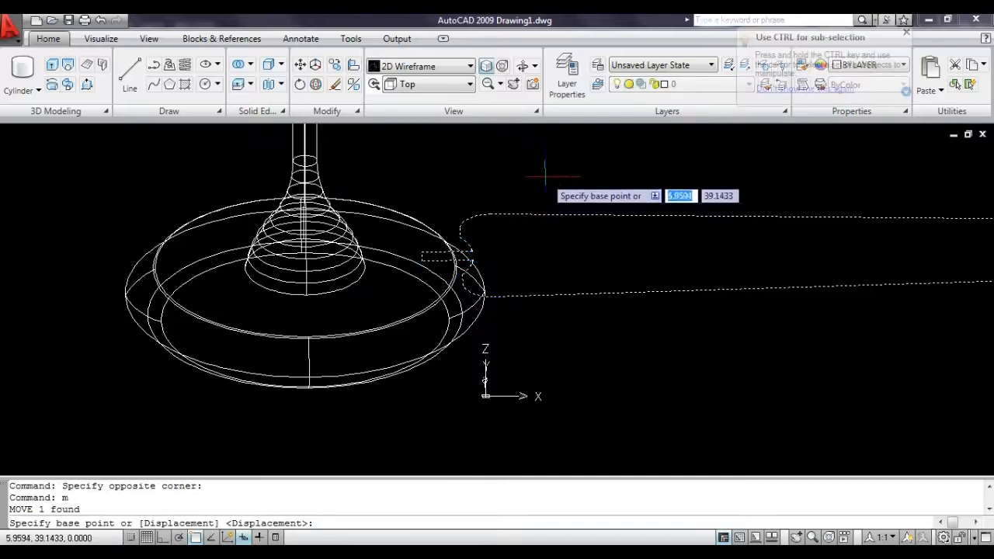
click(533, 173)
click(542, 177)
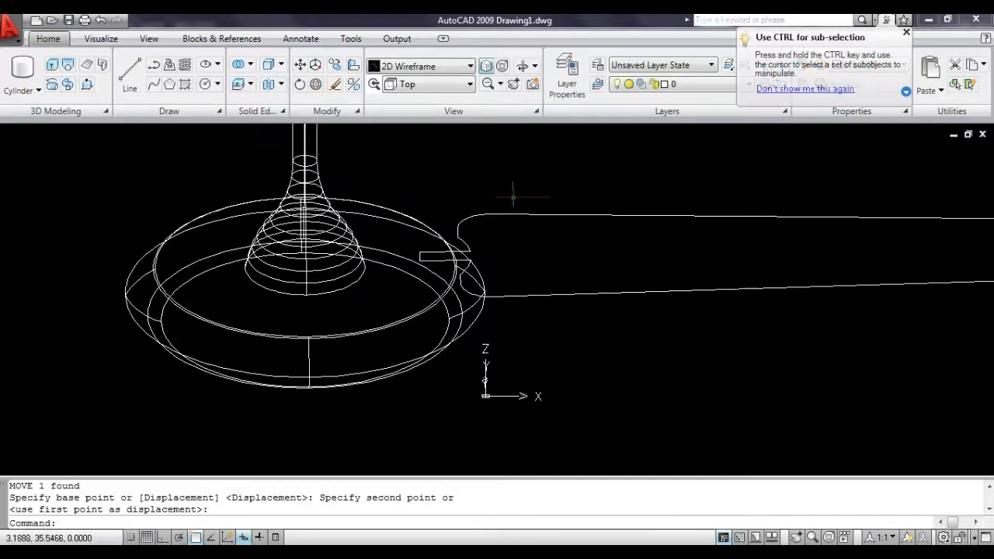
key(Escape)
key(Escape)
Start the Array command on the repositioned blade profile.
click(514, 193)
click(493, 197)
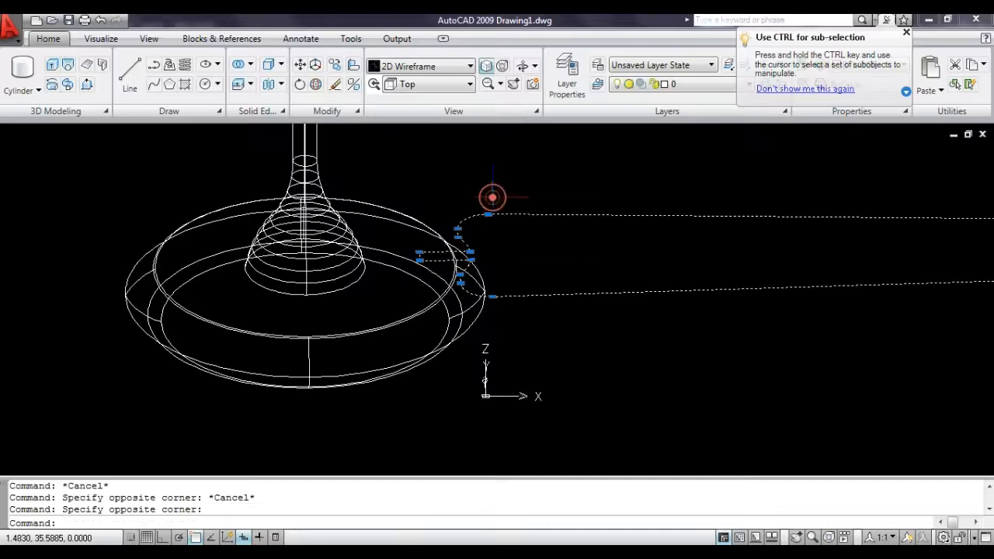
text(ar)
key(Return)
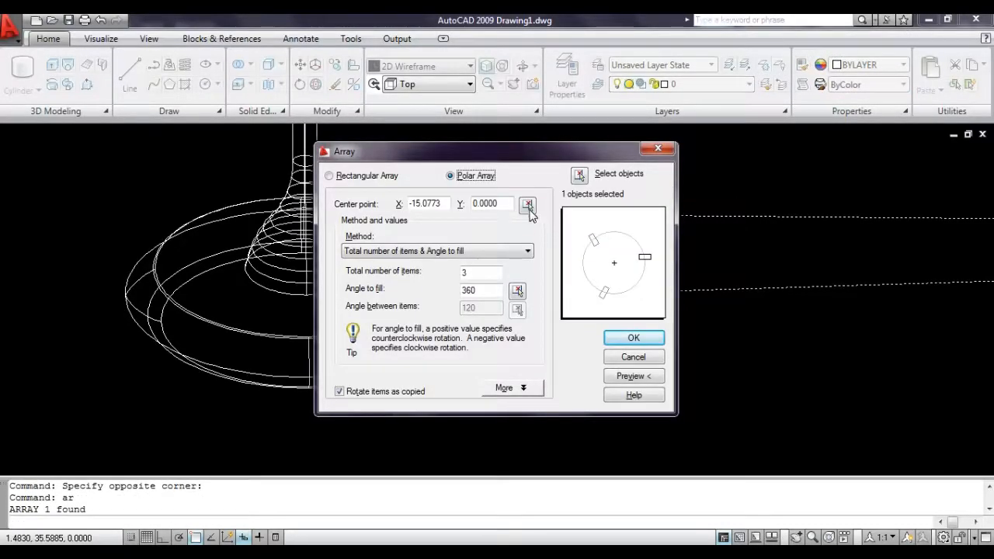
click(527, 203)
click(625, 326)
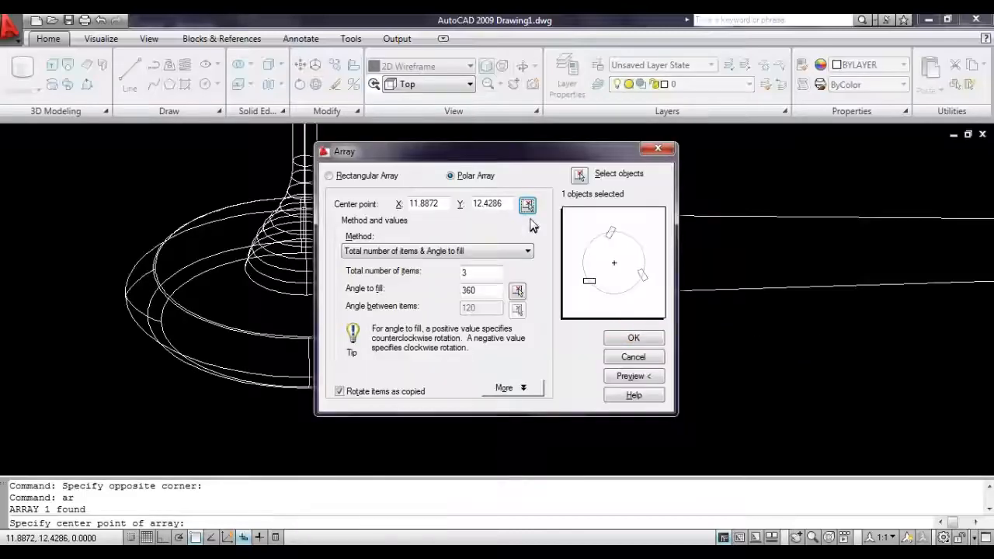
click(527, 205)
key(Escape)
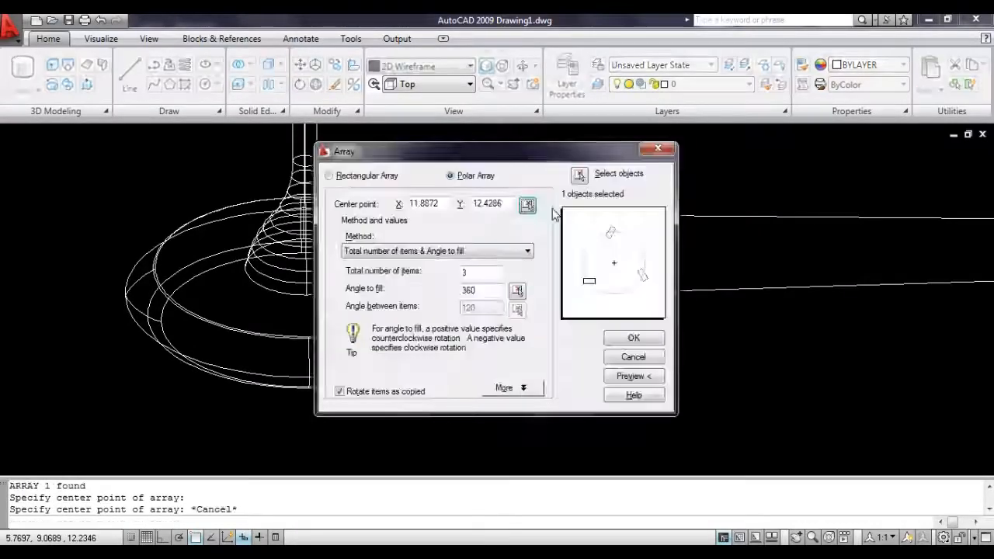
Reselect the blade profile and polar array it as 3 items over 360° about the flared hub's centre.
click(580, 174)
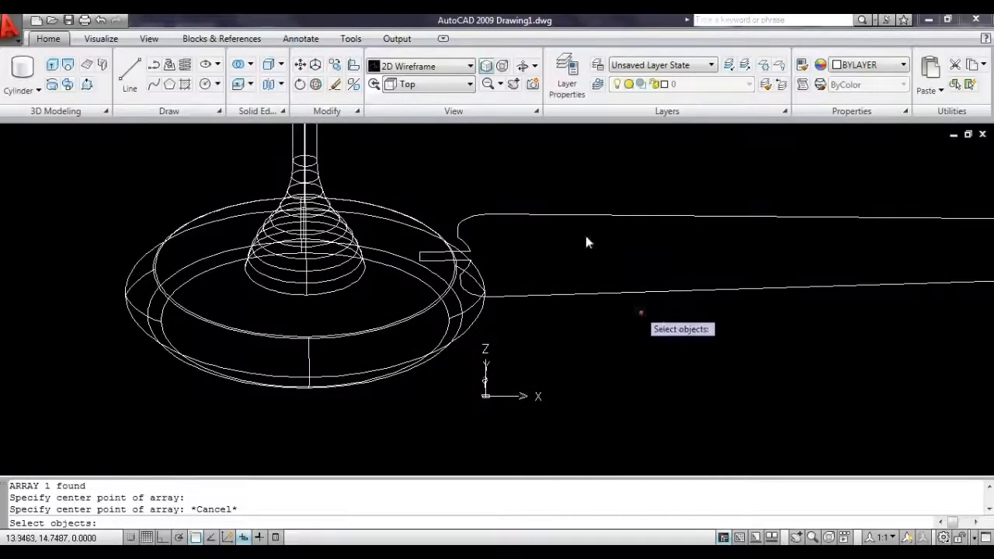
click(715, 335)
click(562, 193)
key(Return)
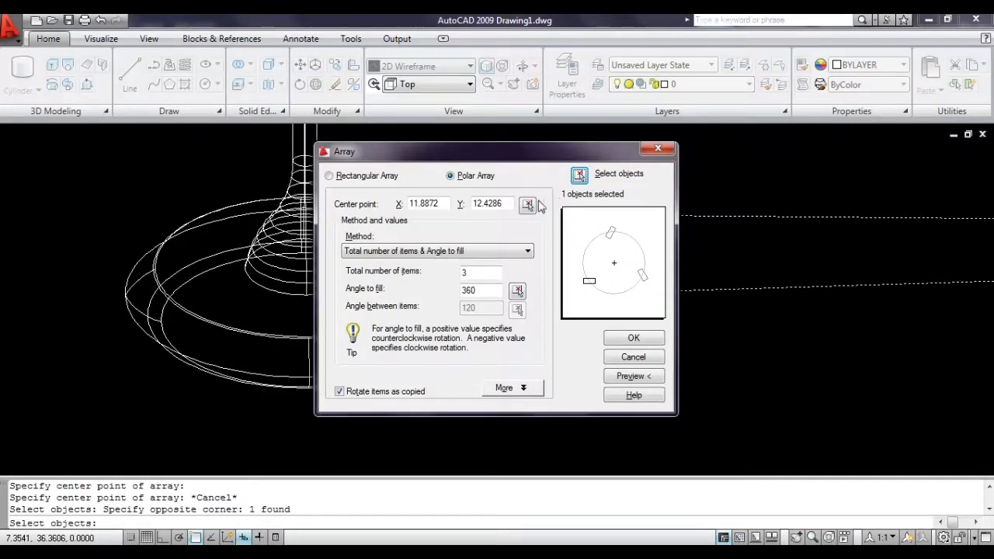
click(528, 205)
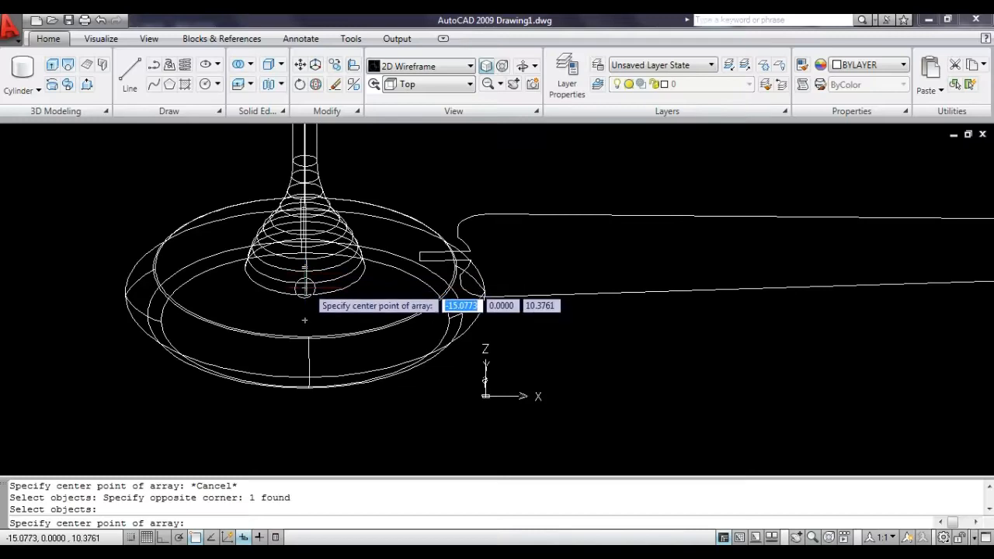
click(306, 289)
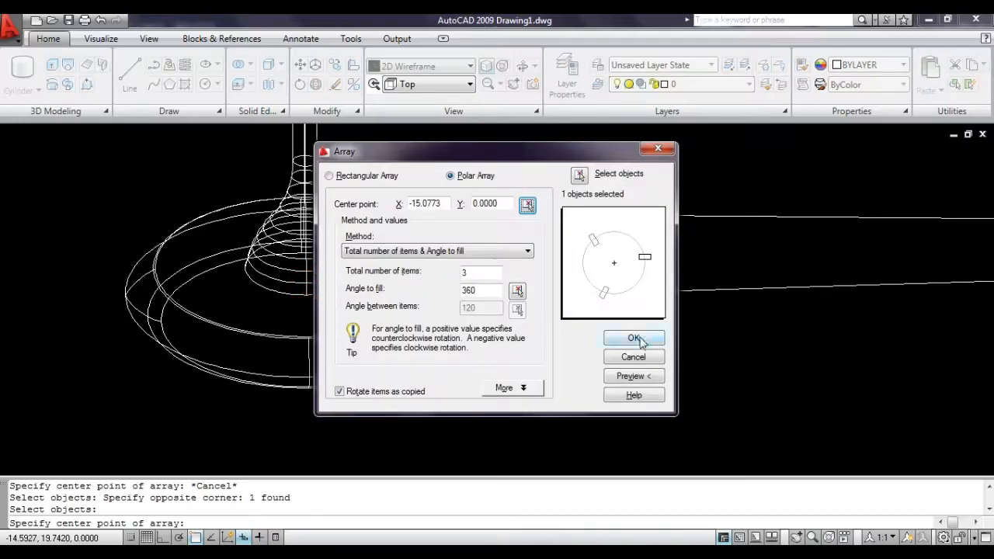
click(635, 338)
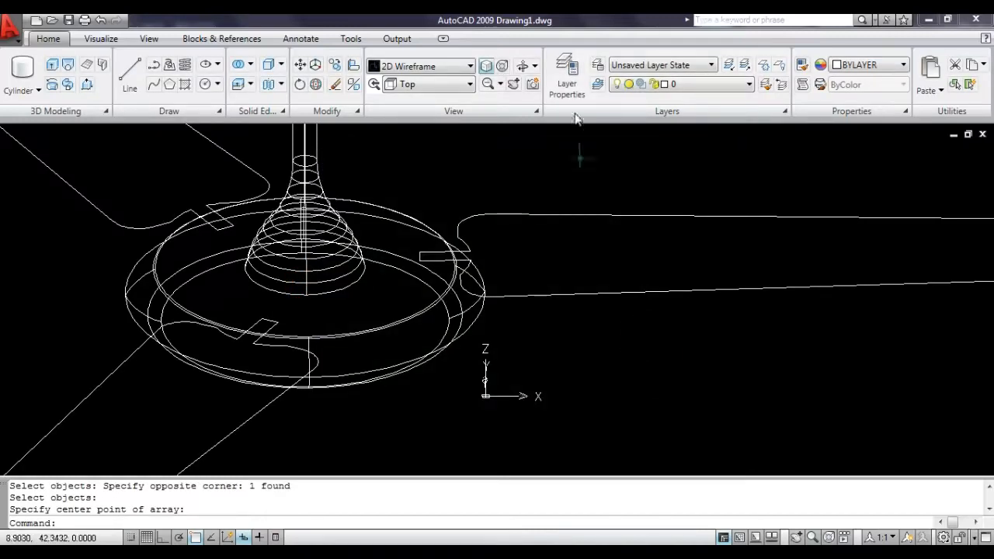
Set the visual style to Realistic and show the whole fan from slightly below, zoomed out by .5x.
click(447, 68)
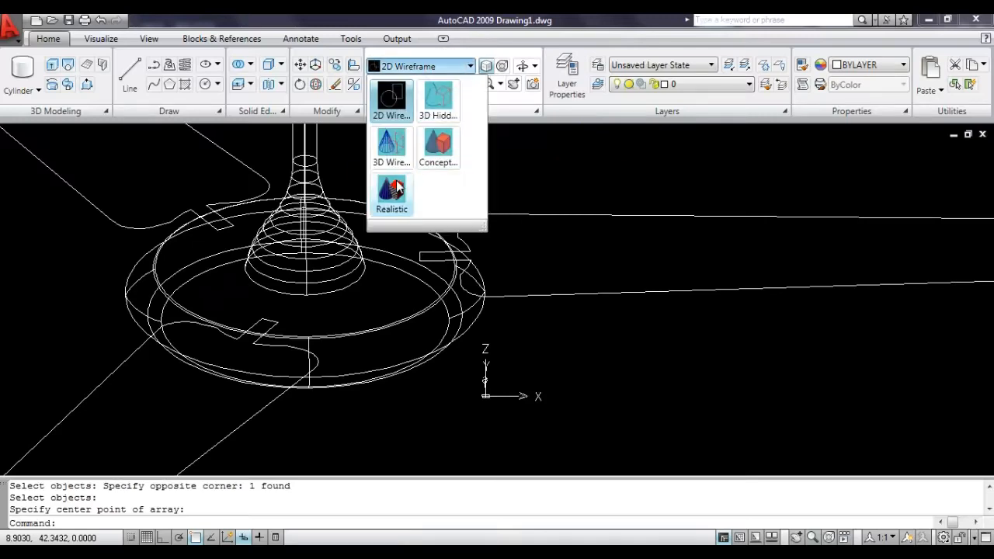
click(392, 189)
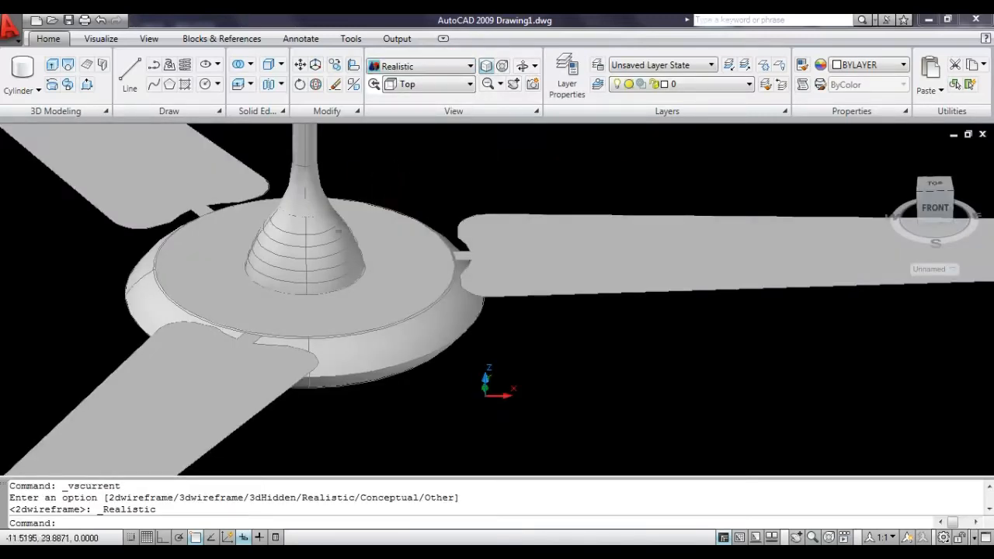
click(522, 67)
drag(427, 288, 466, 203)
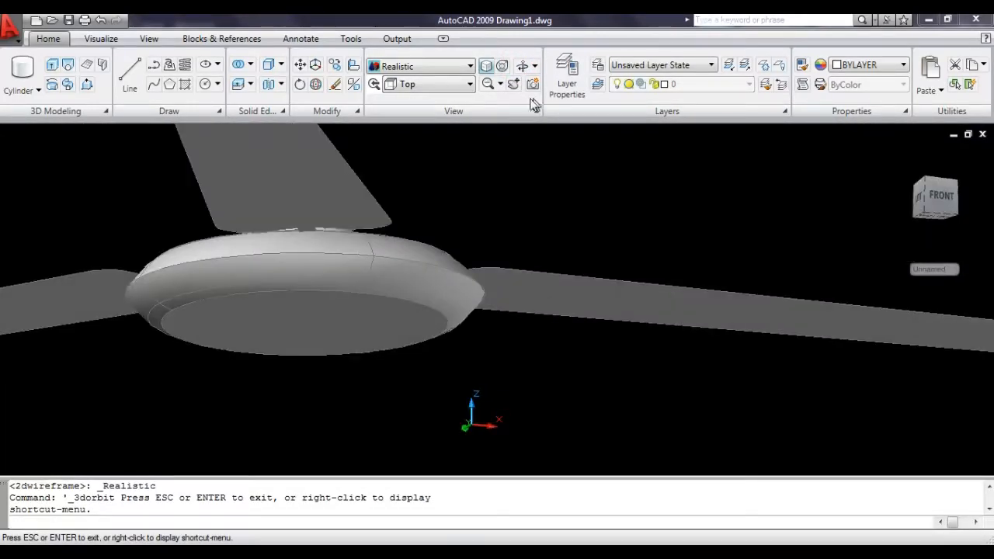
click(488, 84)
key(Escape)
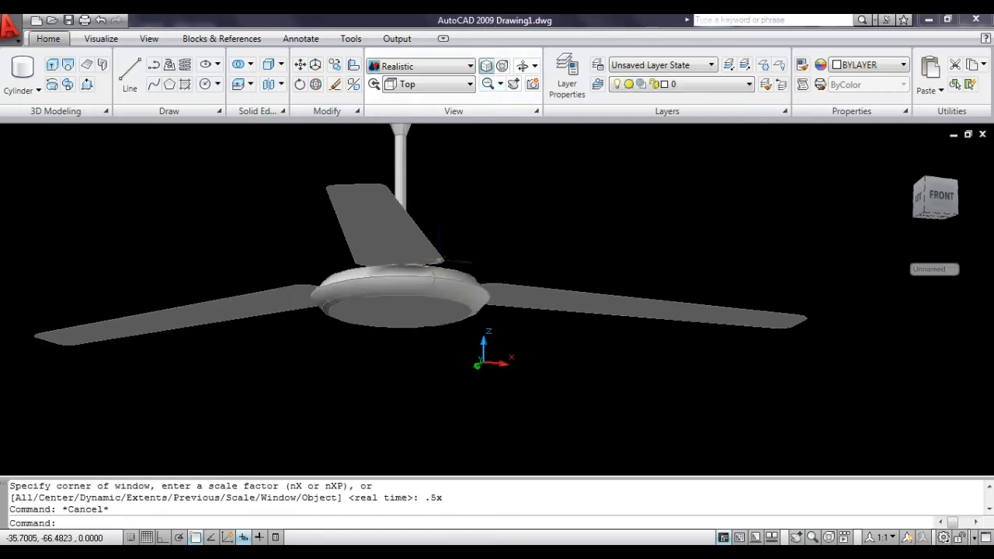
key(Escape)
key(Escape)
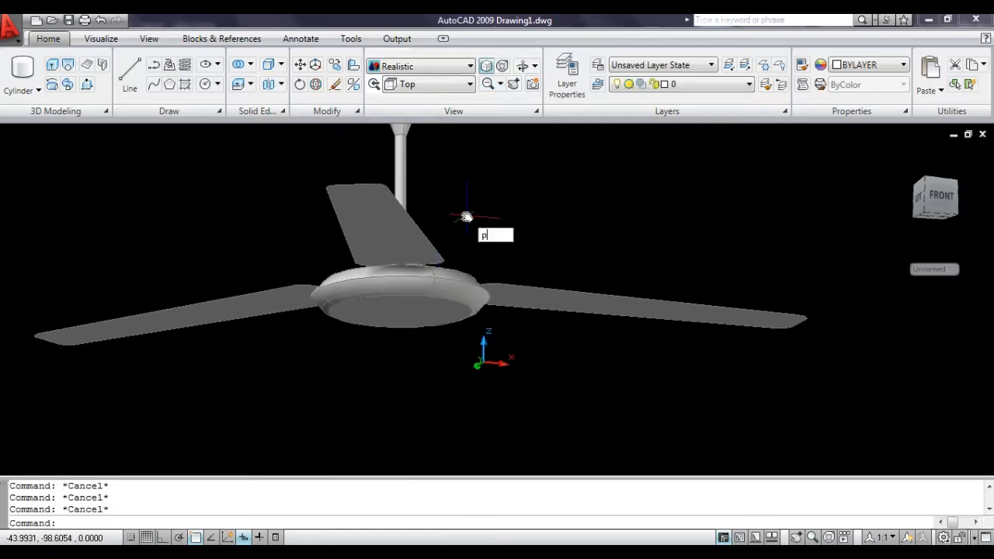
key(Return)
drag(466, 249, 467, 292)
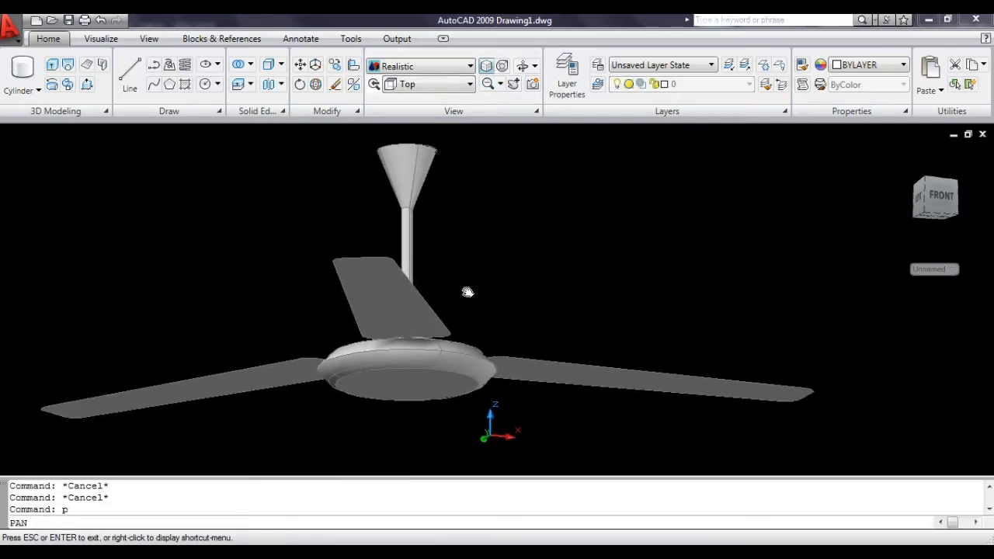
key(Escape)
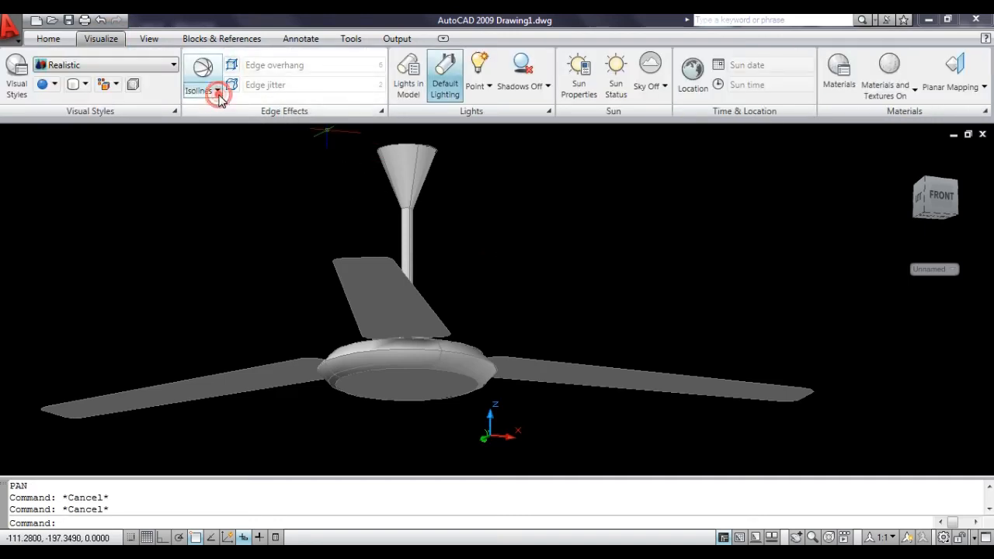
Set the fan's edge display to No Edges.
click(219, 93)
click(225, 115)
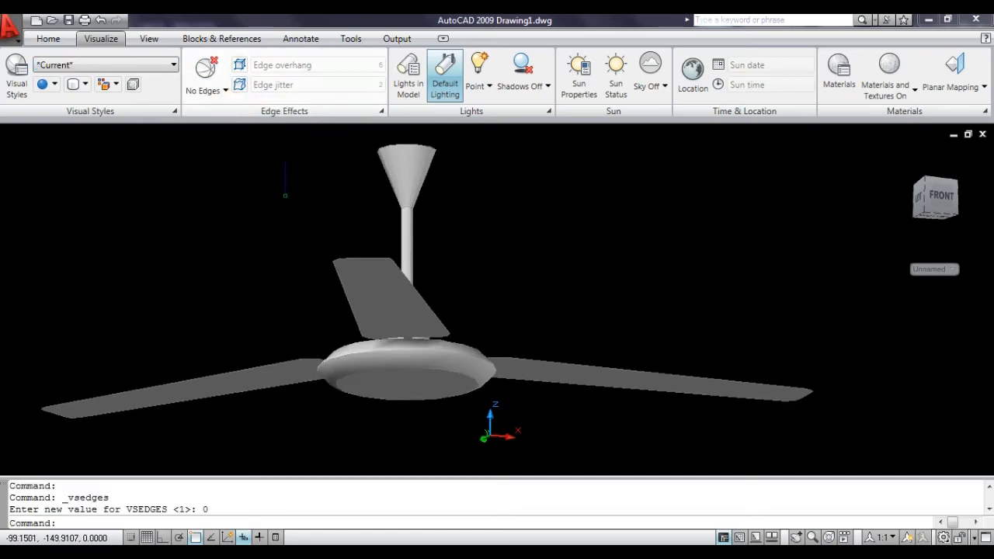
click(836, 77)
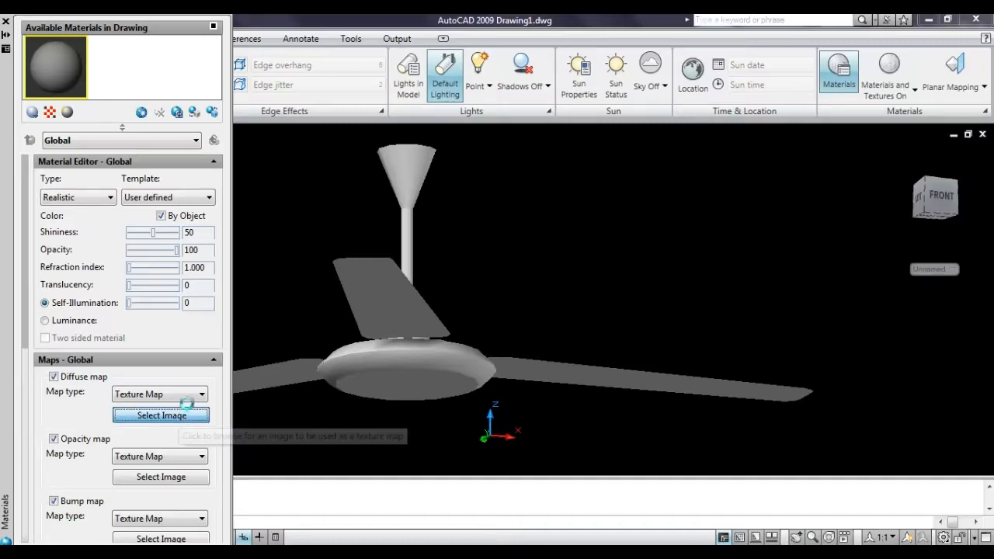
click(186, 411)
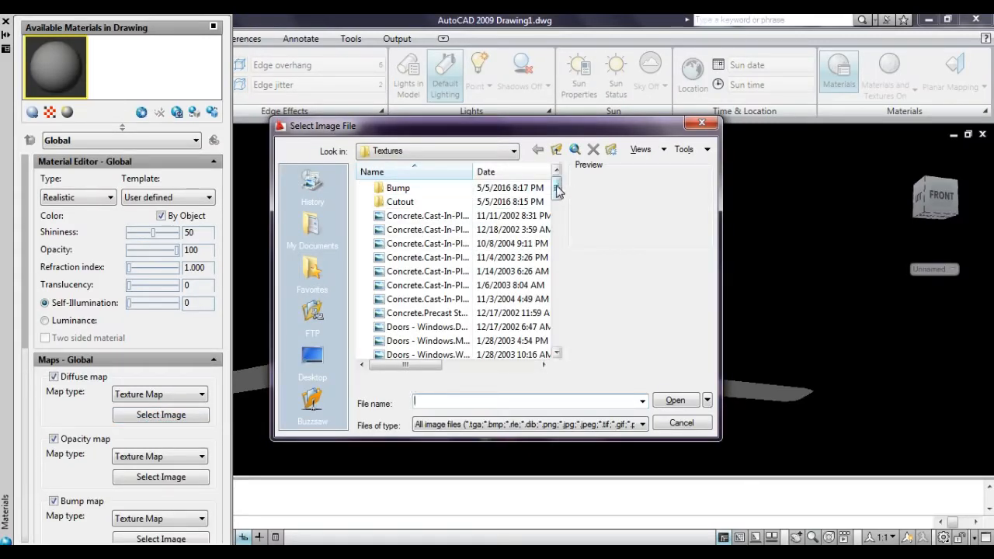
drag(557, 191, 564, 319)
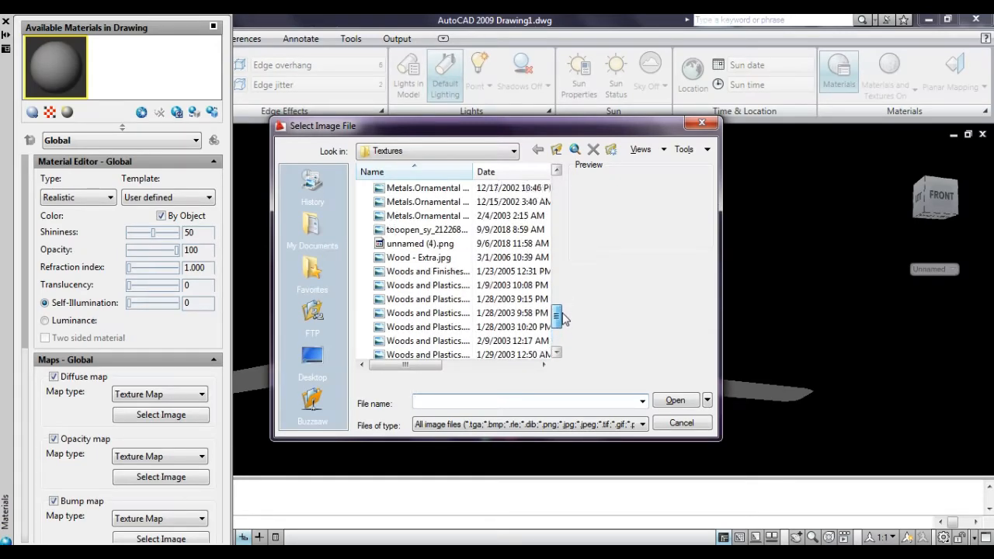
click(412, 231)
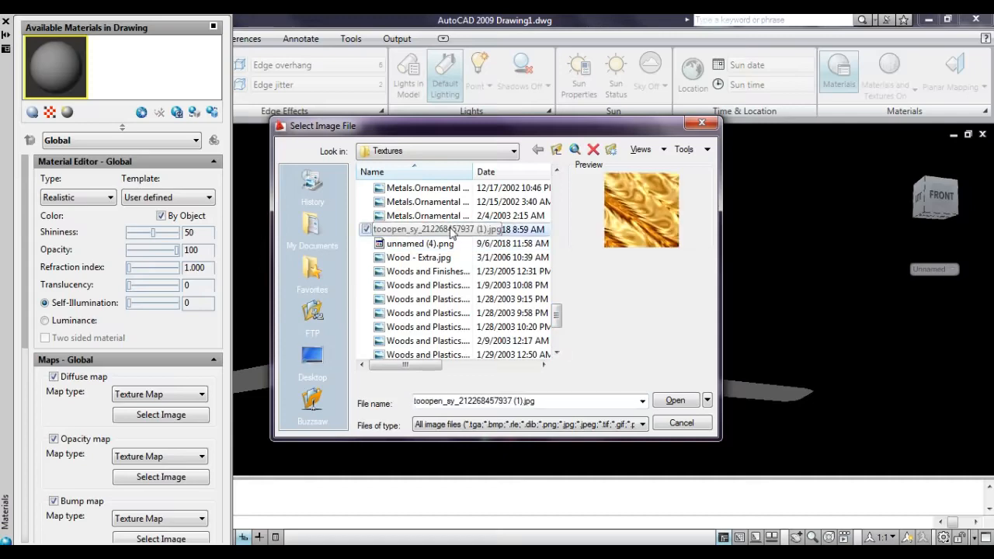
click(674, 401)
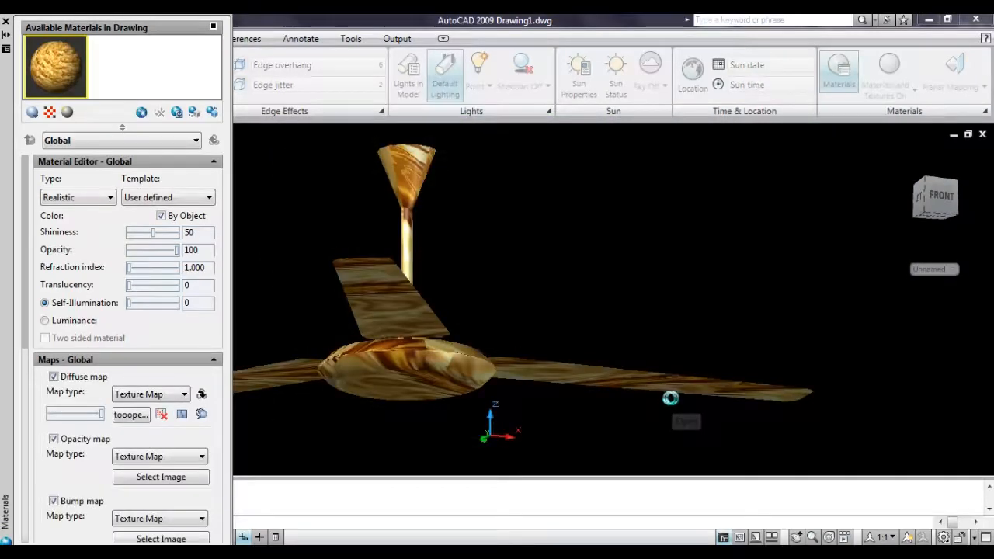
click(6, 21)
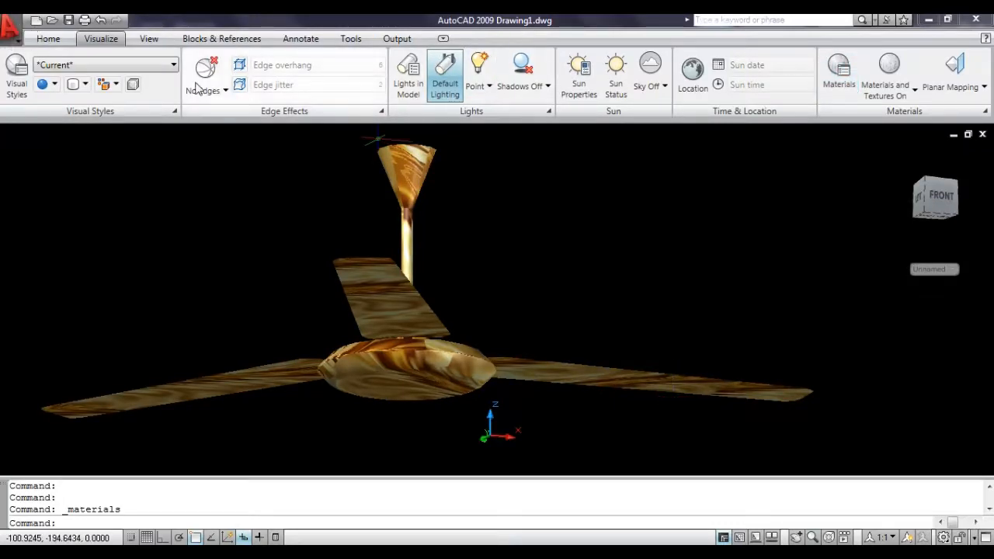
Orbit the textured fan to examine the underside of its base and blades.
click(66, 44)
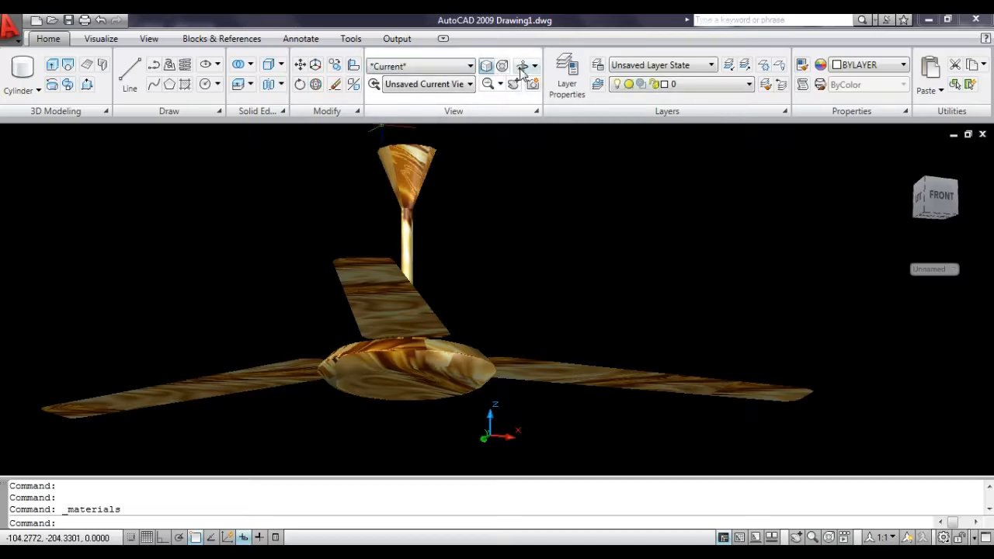
click(522, 67)
drag(443, 225, 416, 212)
drag(393, 388, 521, 163)
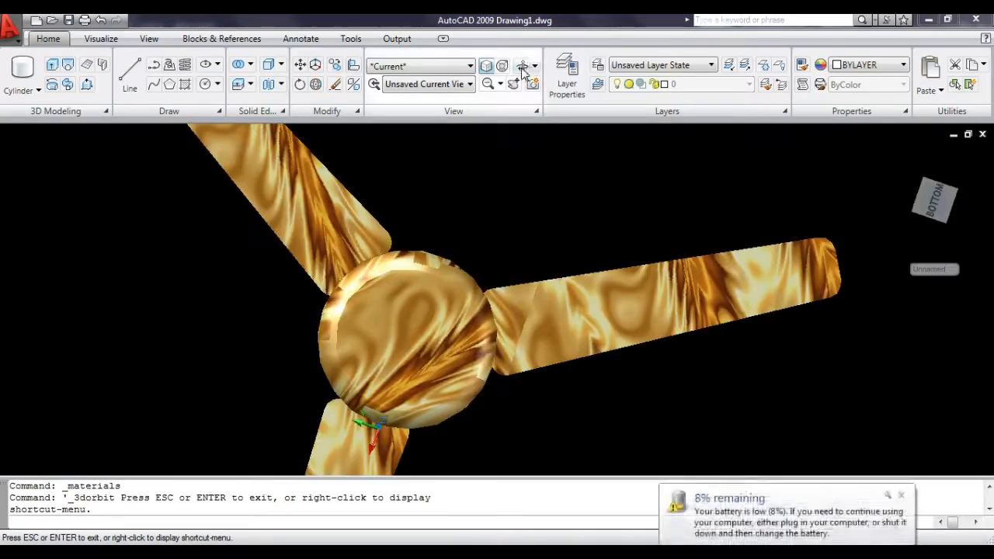
click(523, 68)
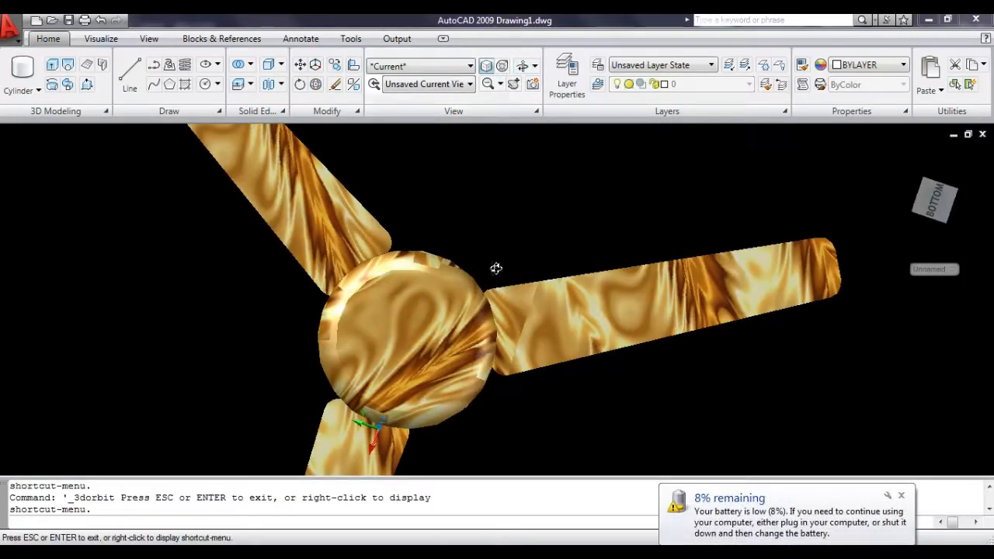
Spin the fan with Continuous Orbit in several directions to examine the gold texture from all sides.
click(535, 66)
click(591, 149)
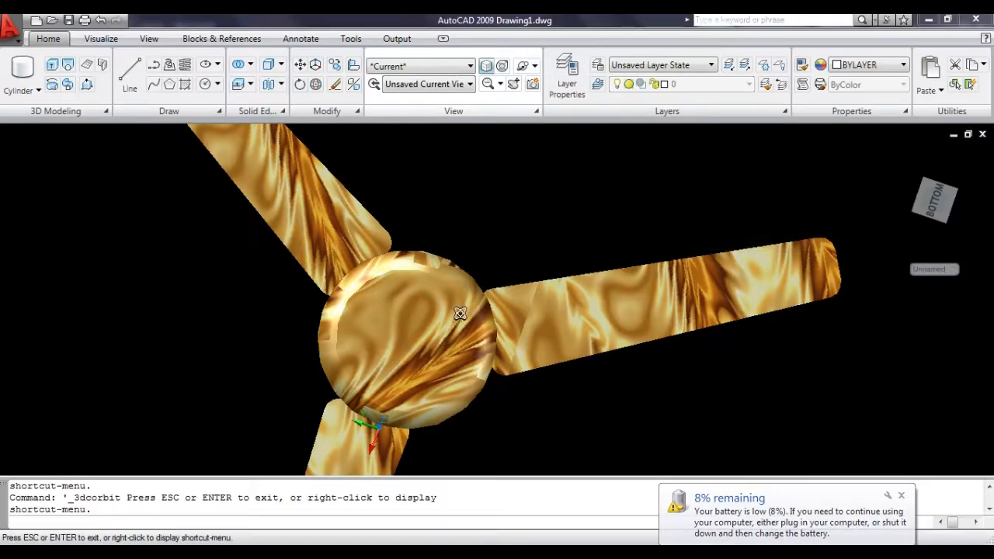
drag(444, 357, 608, 308)
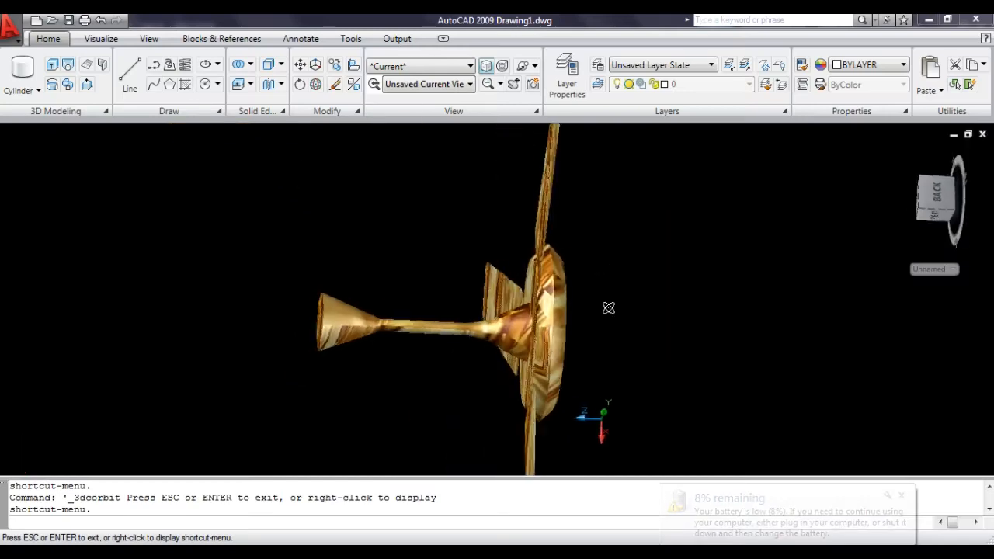
drag(548, 331, 422, 275)
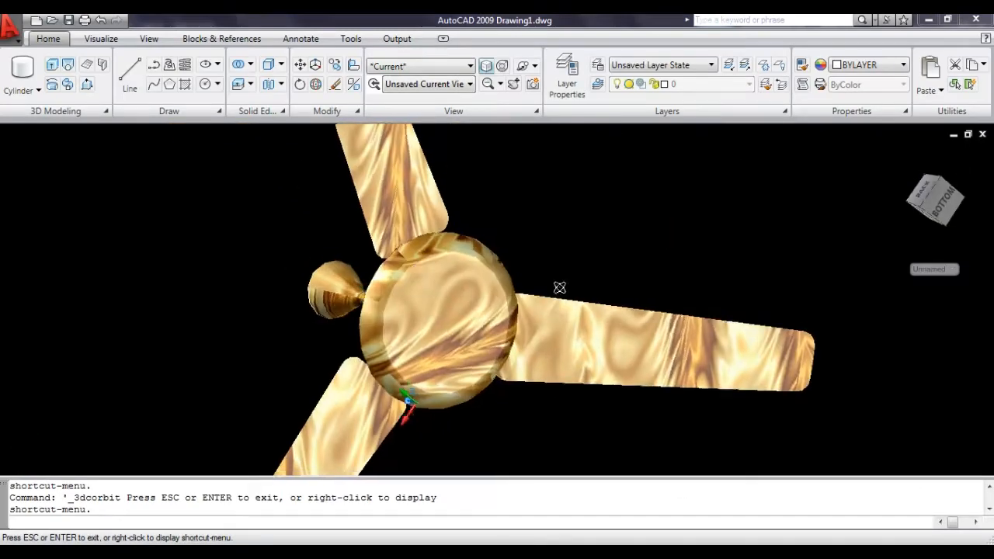
drag(586, 339, 426, 308)
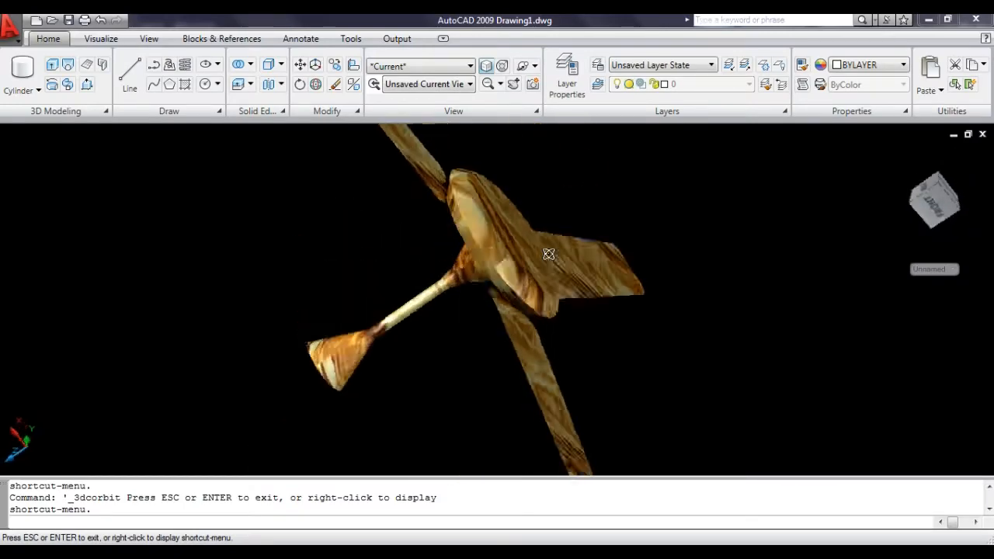
drag(555, 257, 477, 383)
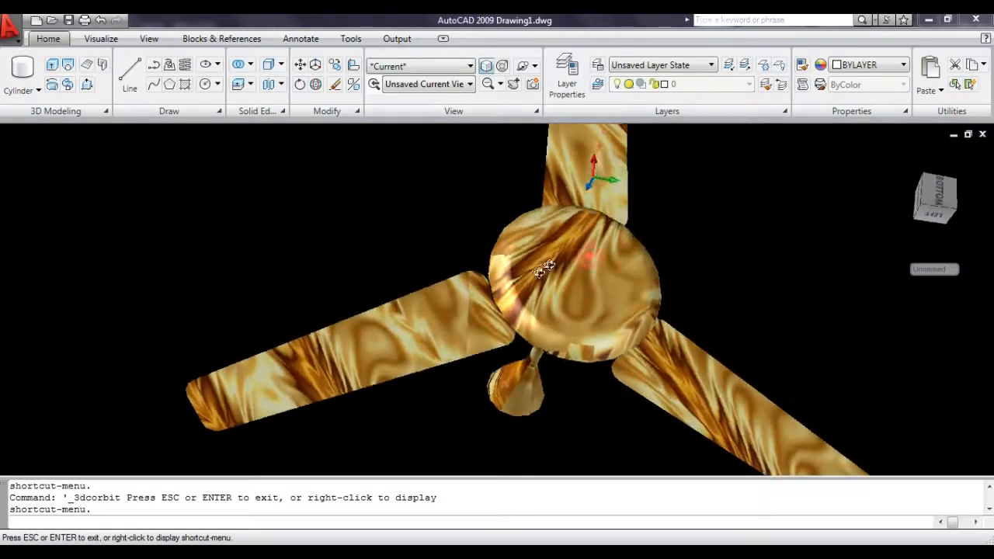